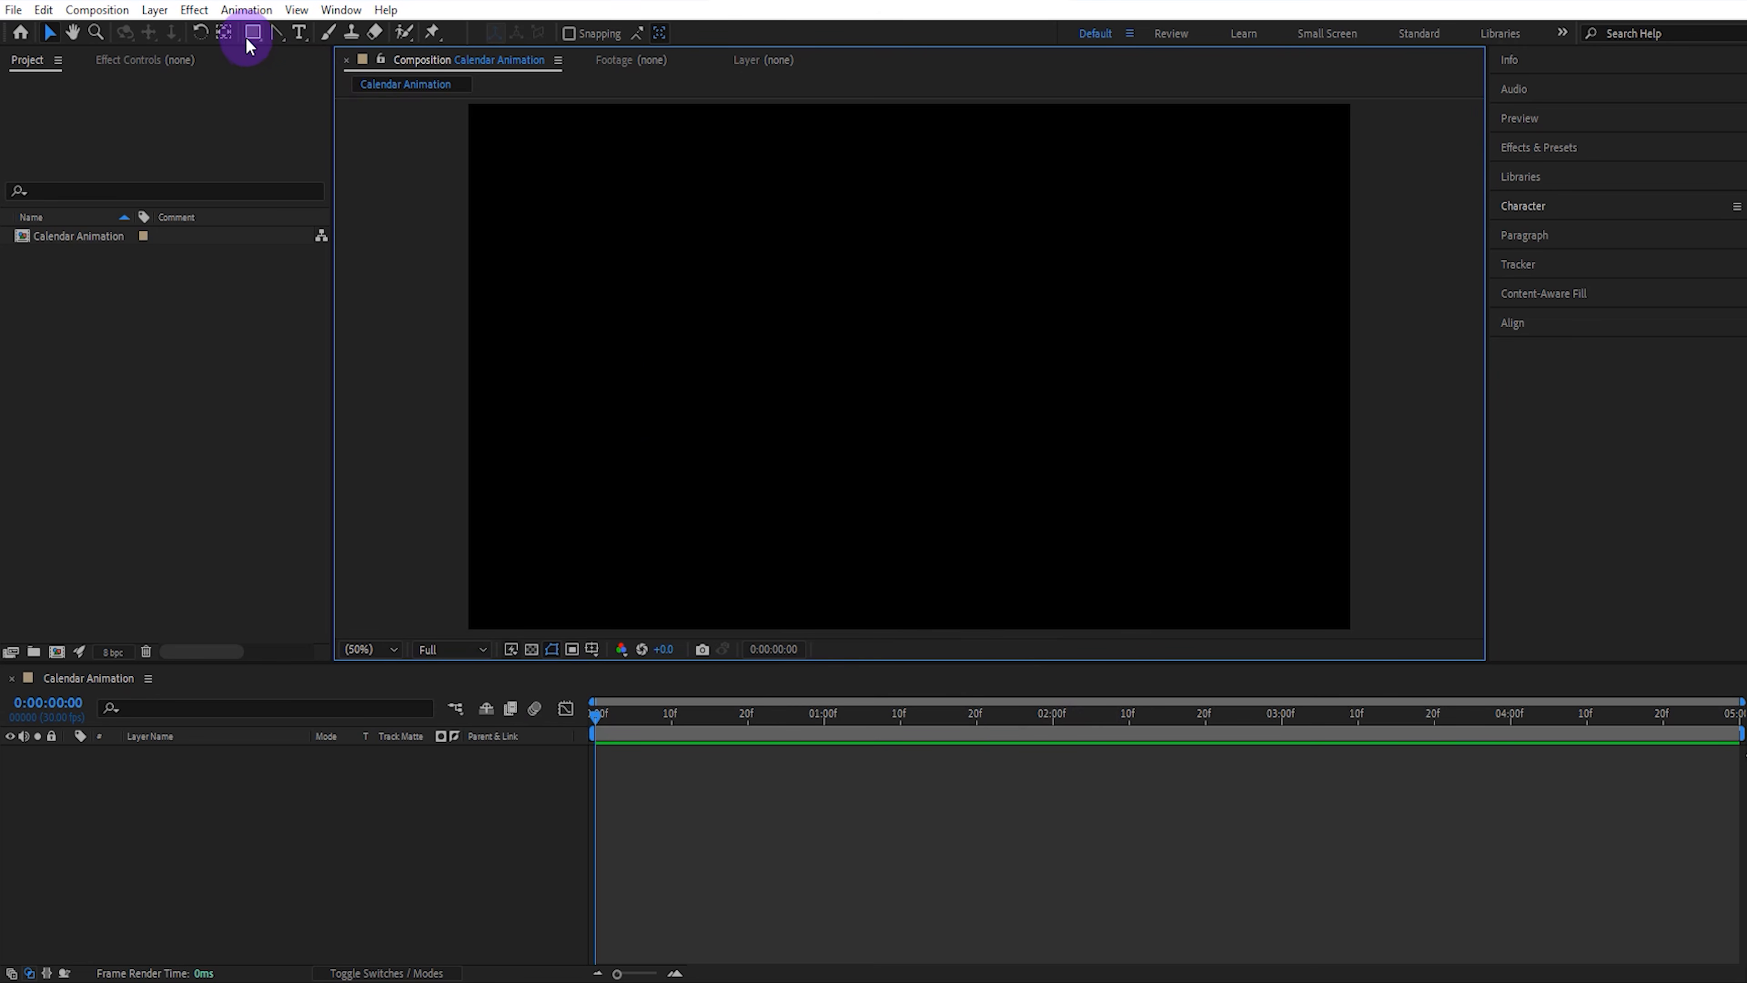
# Draw a dark grey, roughly square rectangle about 312 px wide near the centre of the composition
pyautogui.click(252, 35)
pyautogui.moveTo(832, 301); pyautogui.dragTo(967, 452)
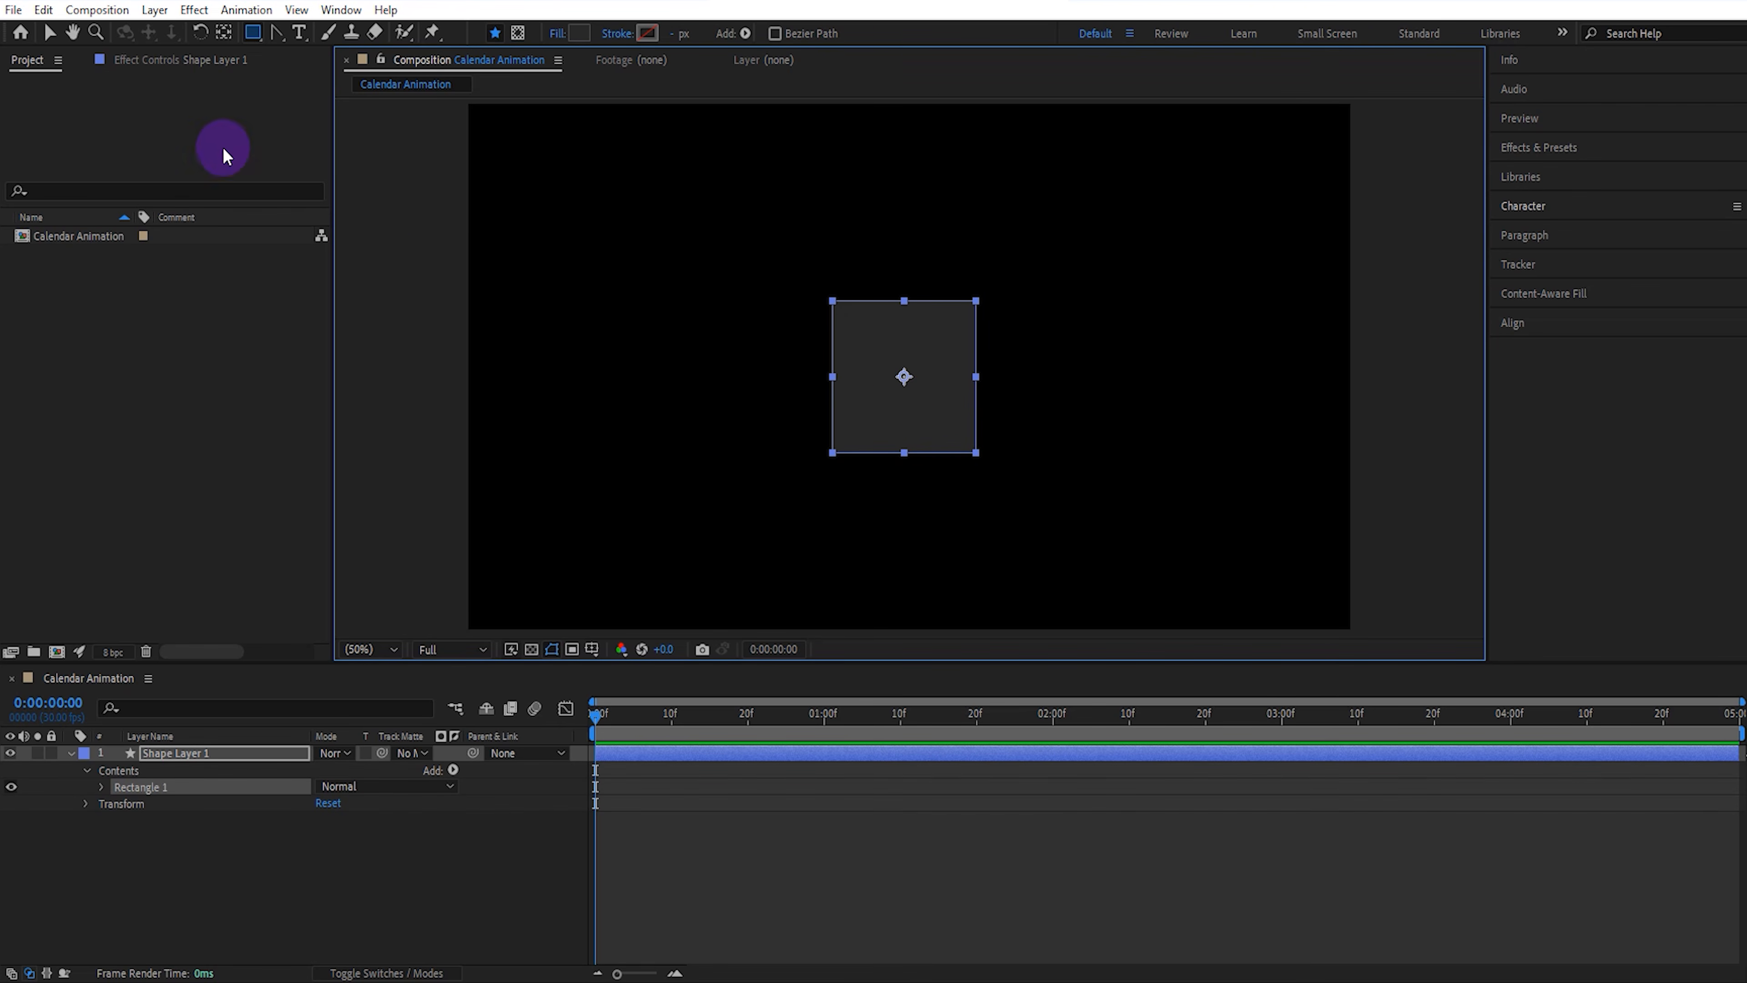
# Check that Center Anchor Point in New Shape Layers is enabled in the general preferences, and centre the square in the composition
pyautogui.click(47, 13)
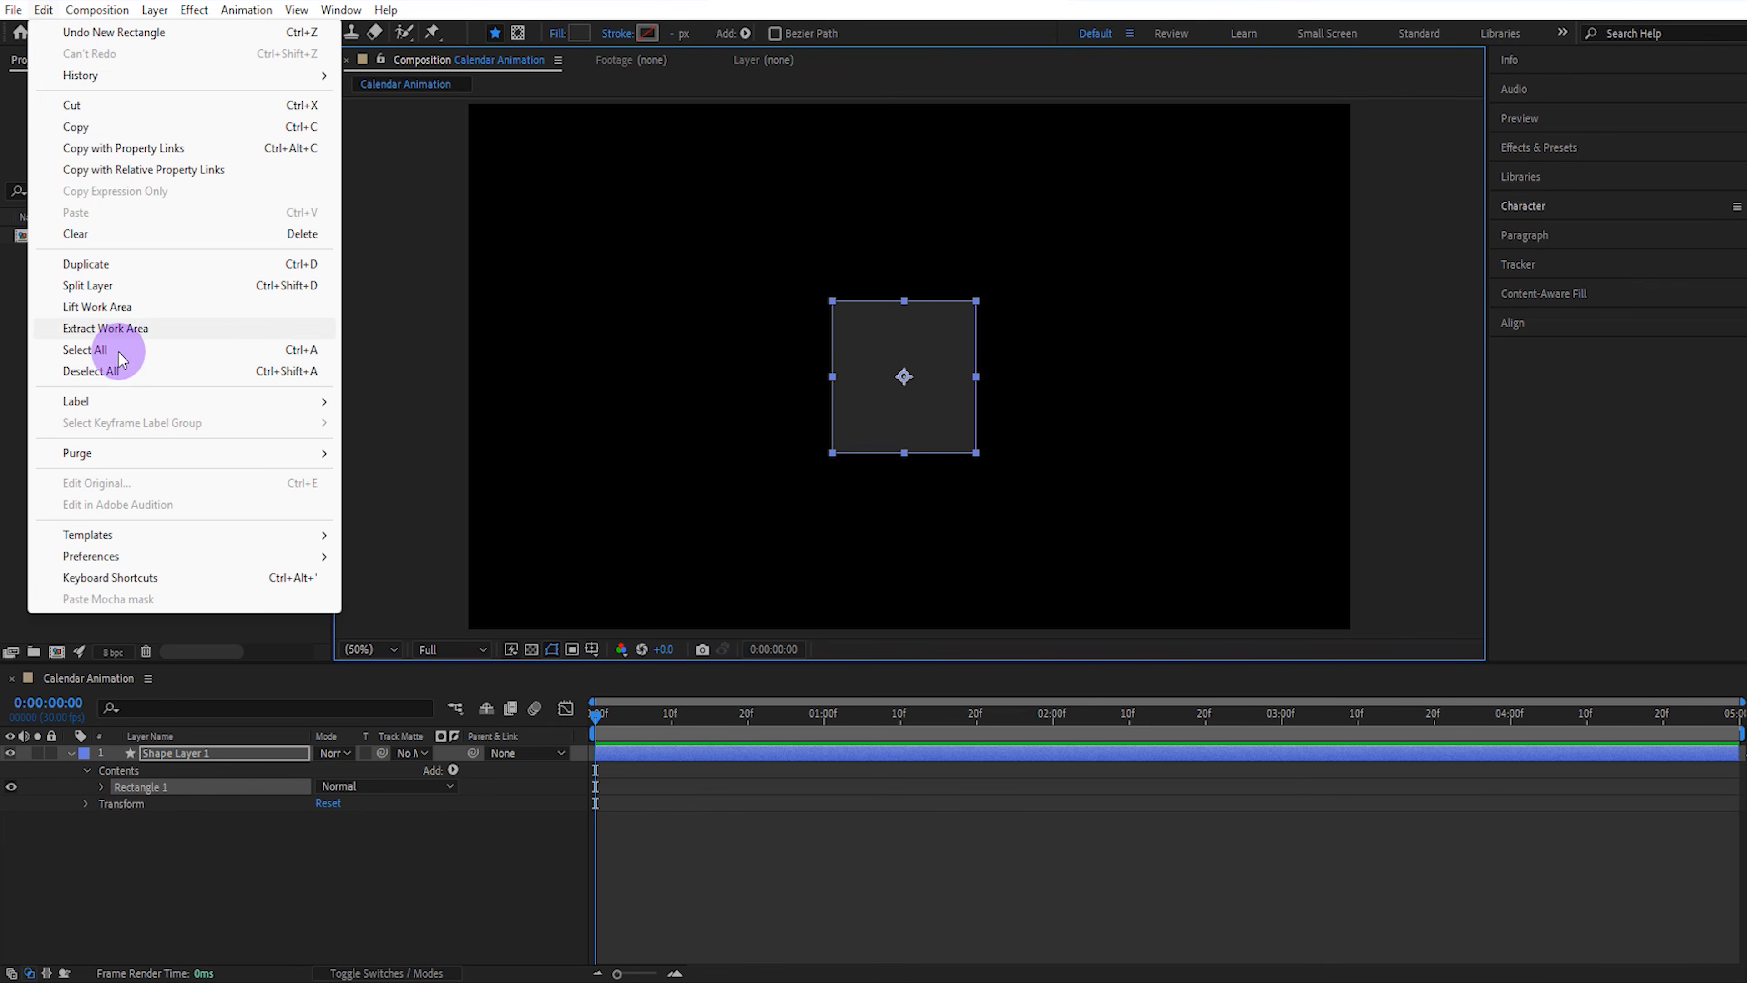
pyautogui.moveTo(172, 558)
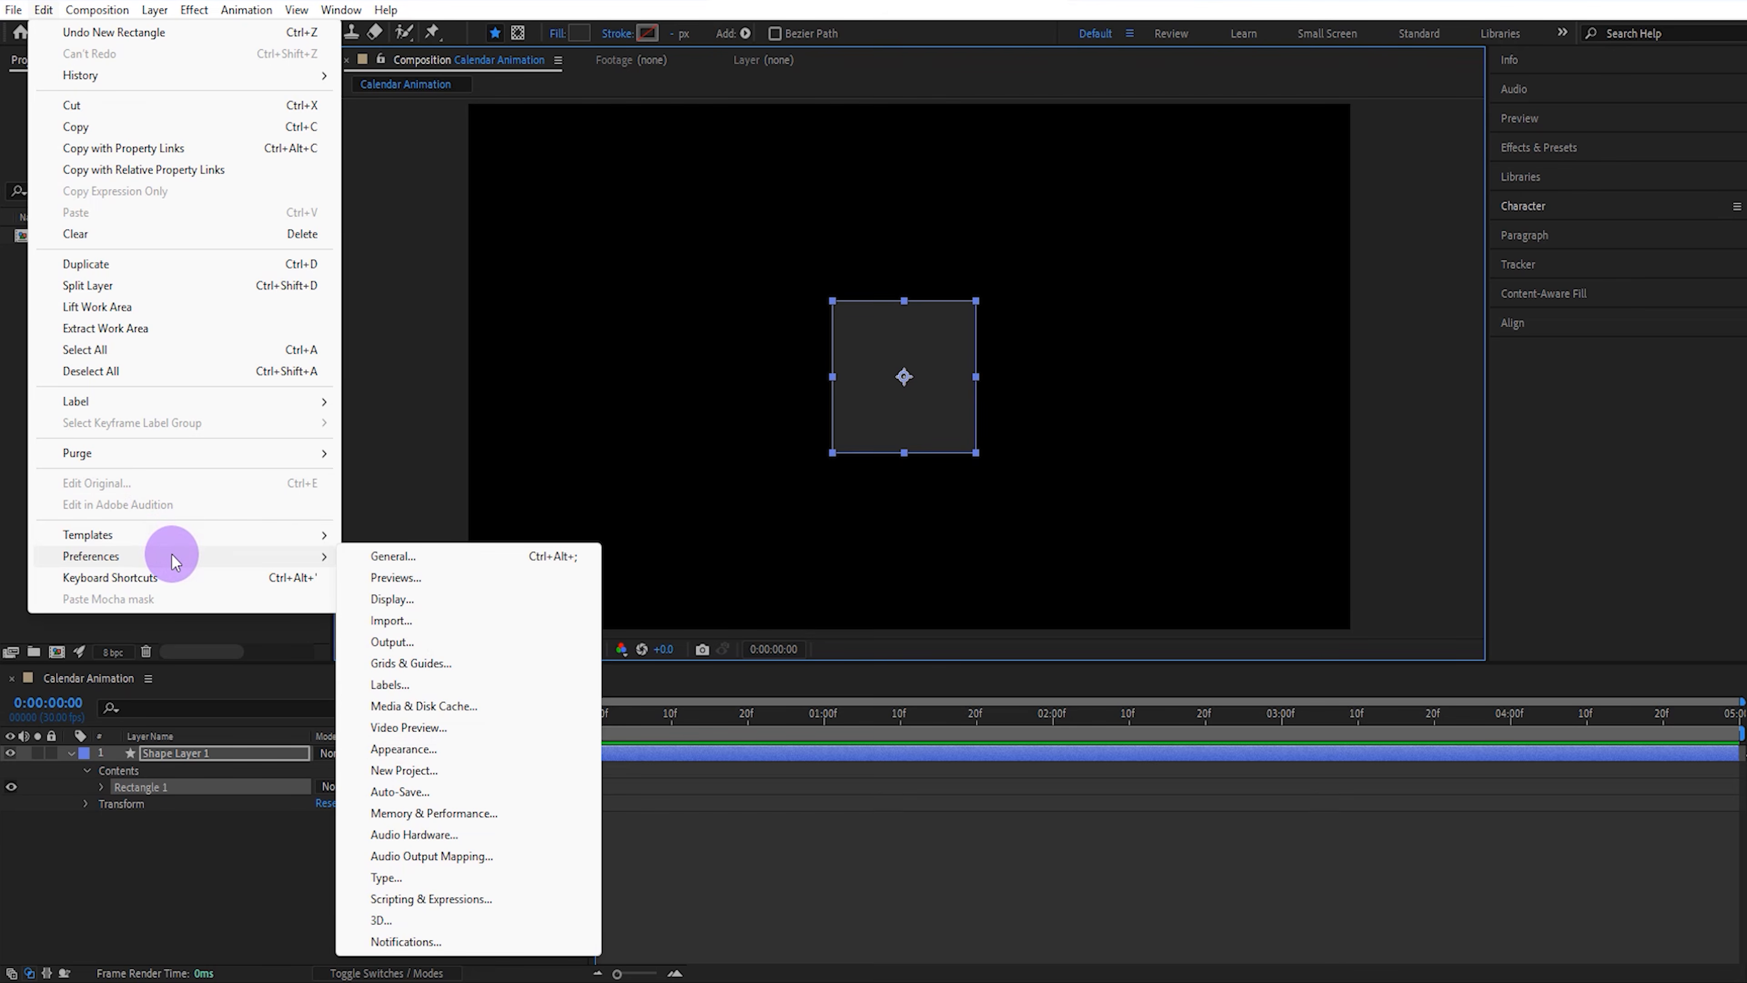
pyautogui.click(385, 557)
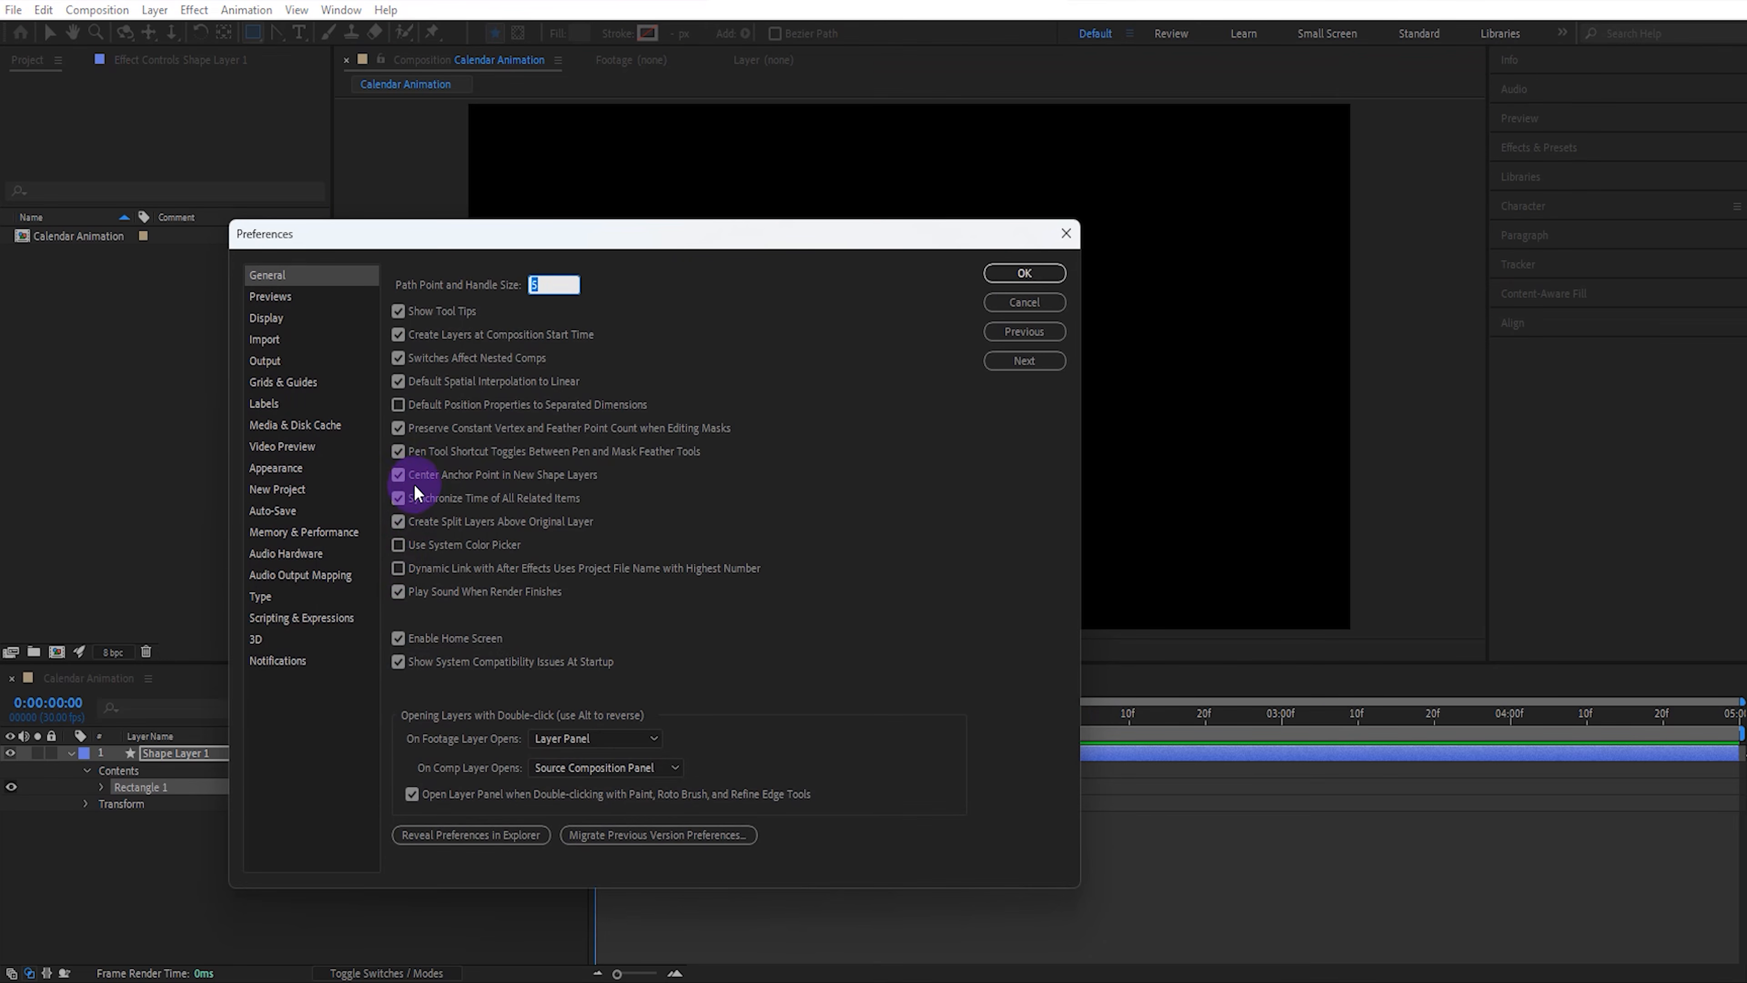
pyautogui.click(1039, 272)
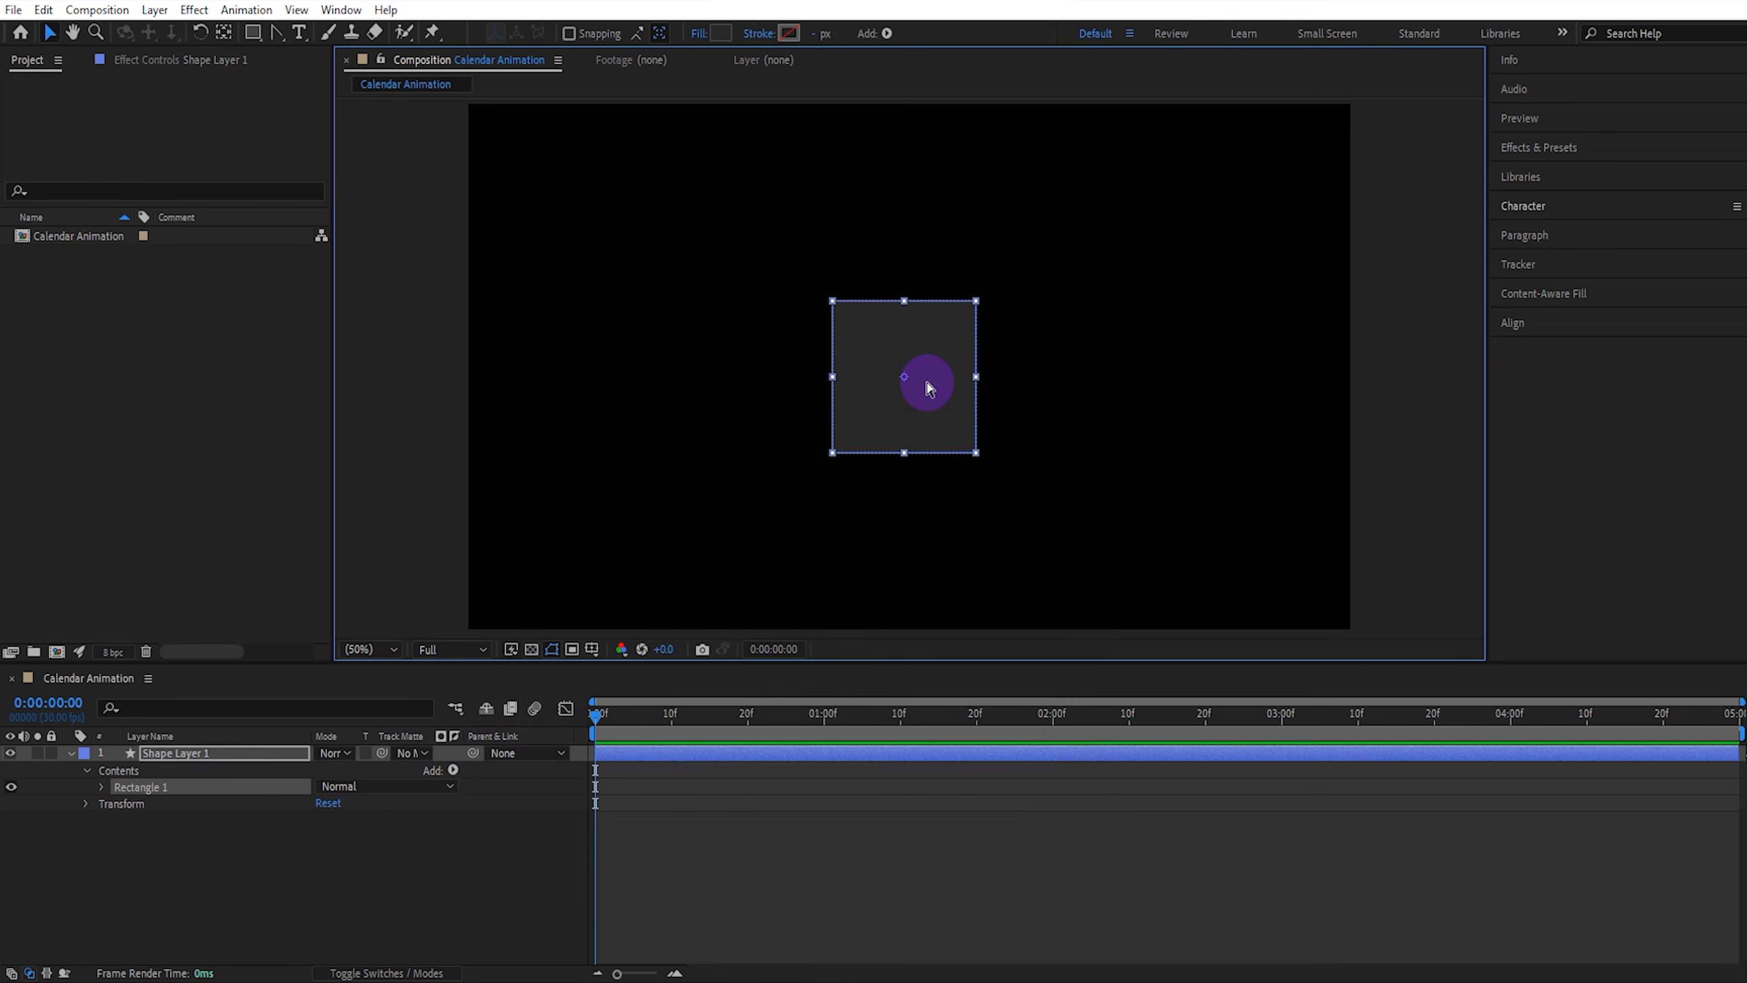
pyautogui.hotkey('ctrl', 'Home')
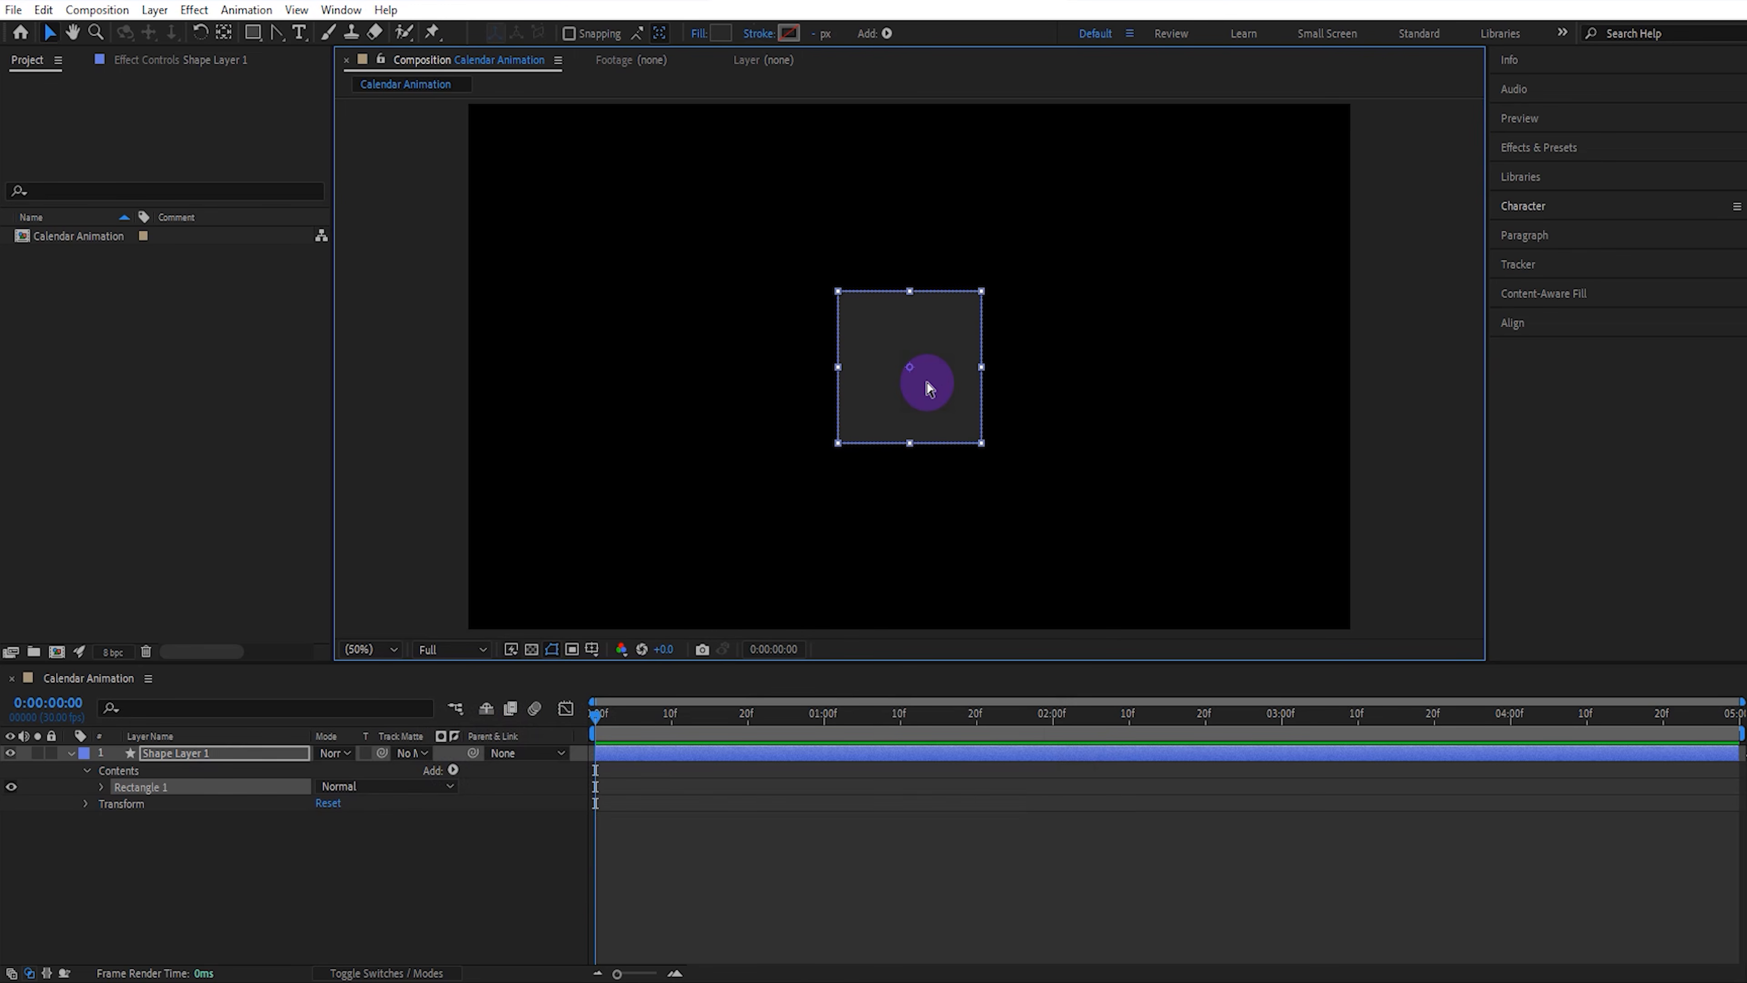
# Set the rectangle path's size to 350 × 350 and its roundness to 100
pyautogui.click(101, 789)
pyautogui.click(120, 805)
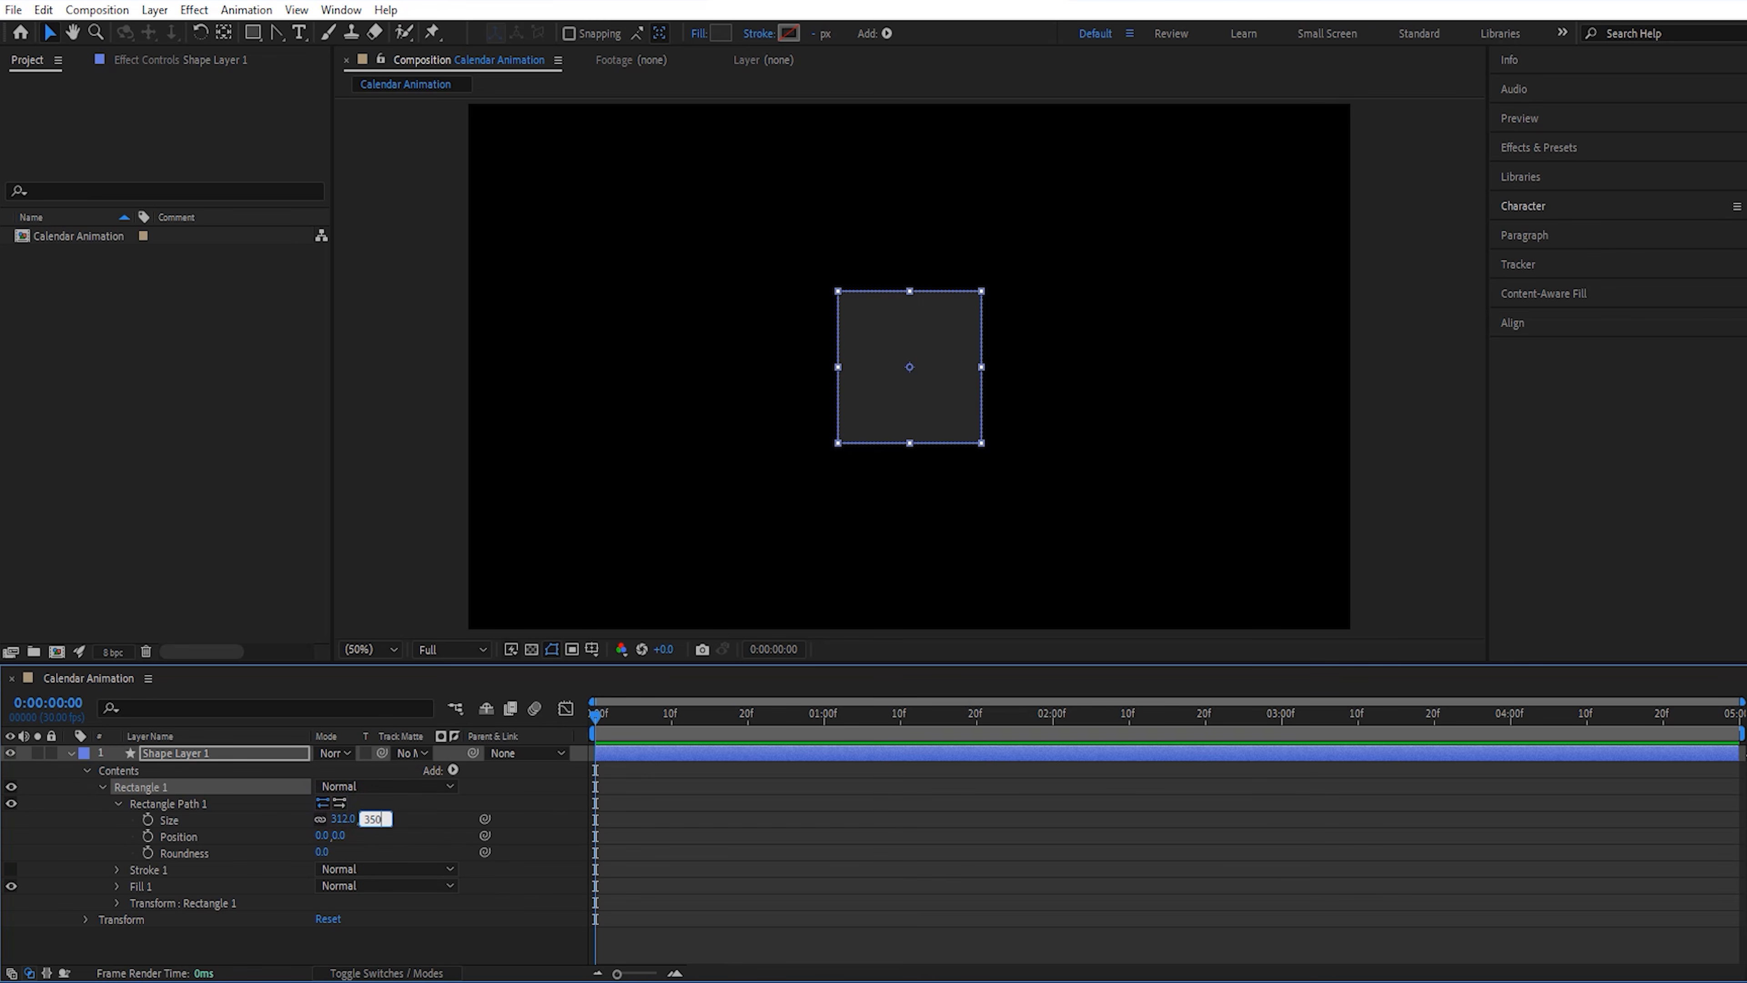
pyautogui.click(326, 852)
pyautogui.write('1')
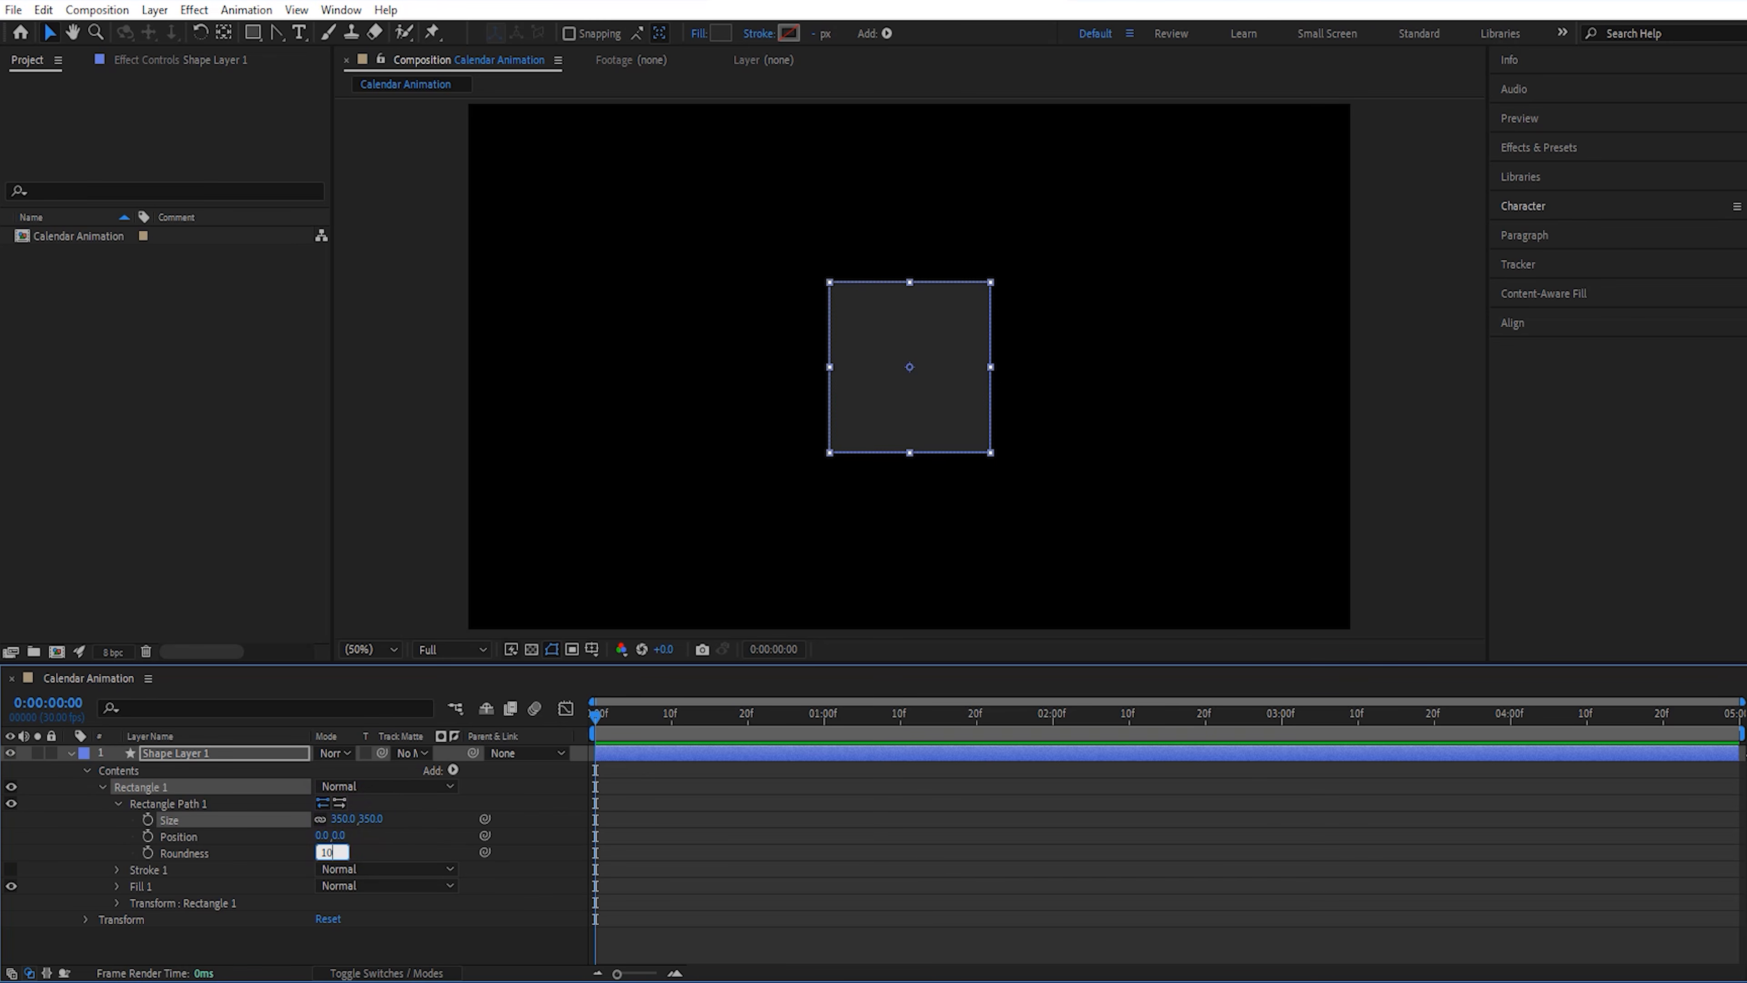
# Rename the shape layer as "rectangle" and collapse its properties
pyautogui.click(245, 748)
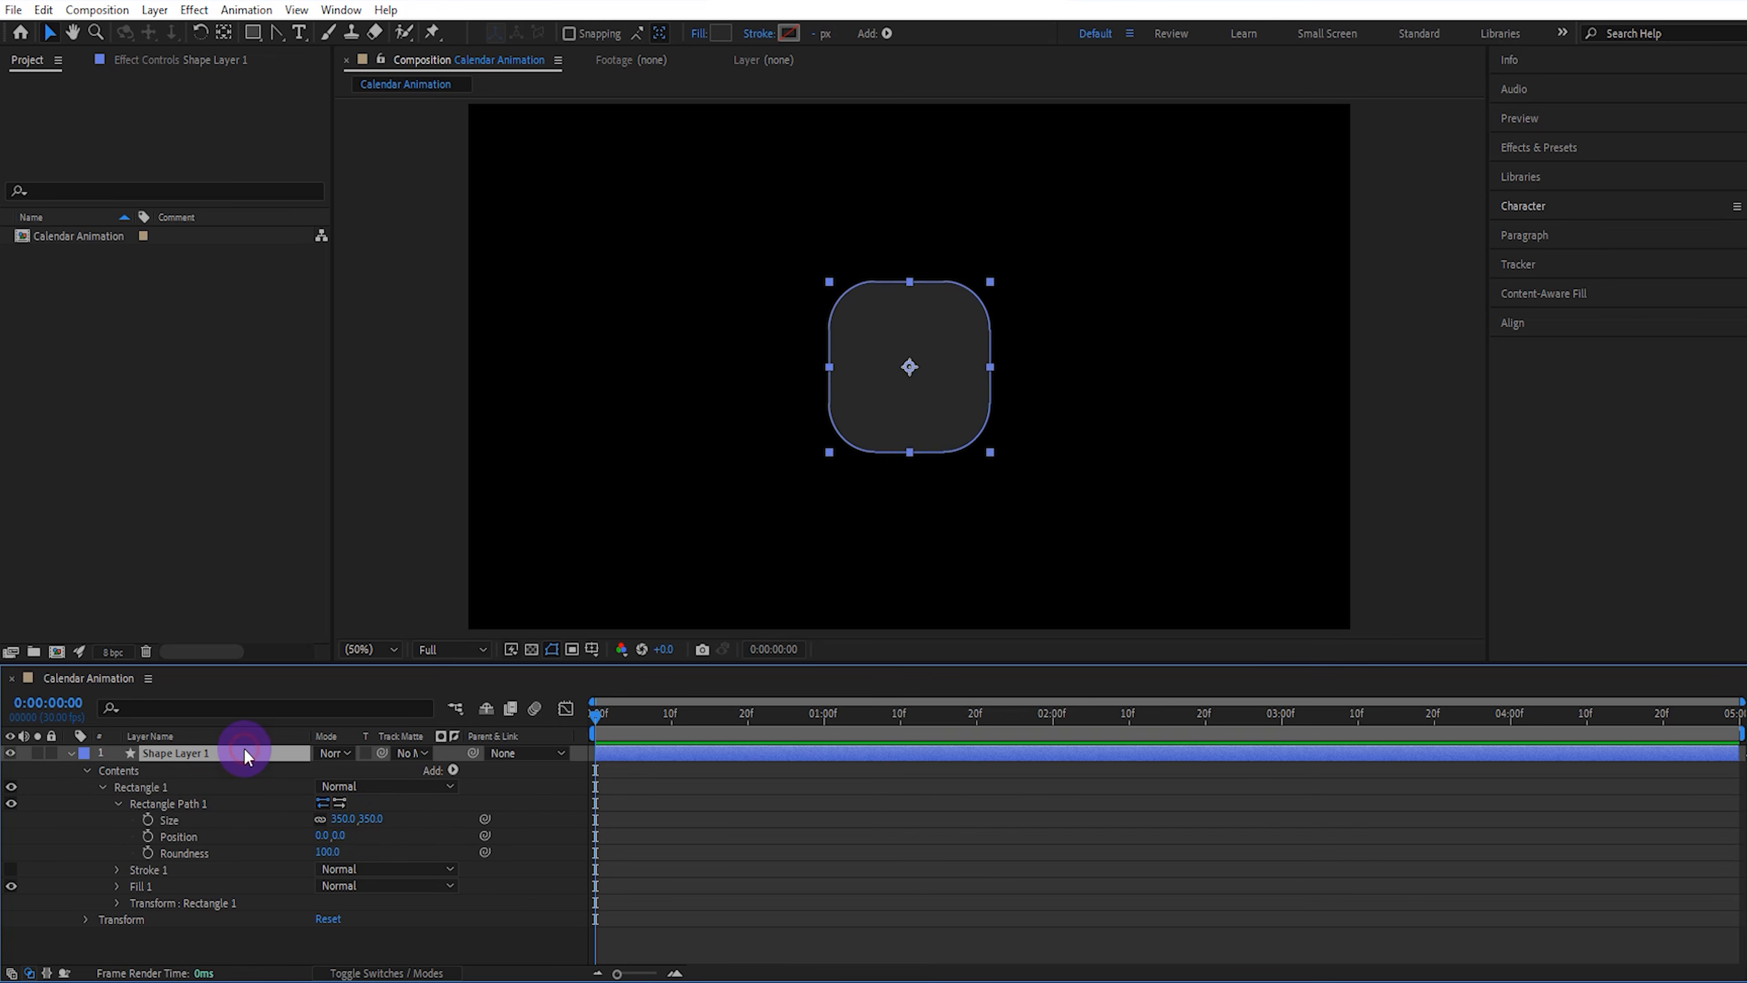
pyautogui.rightClick(245, 748)
pyautogui.click(297, 692)
pyautogui.write('rect')
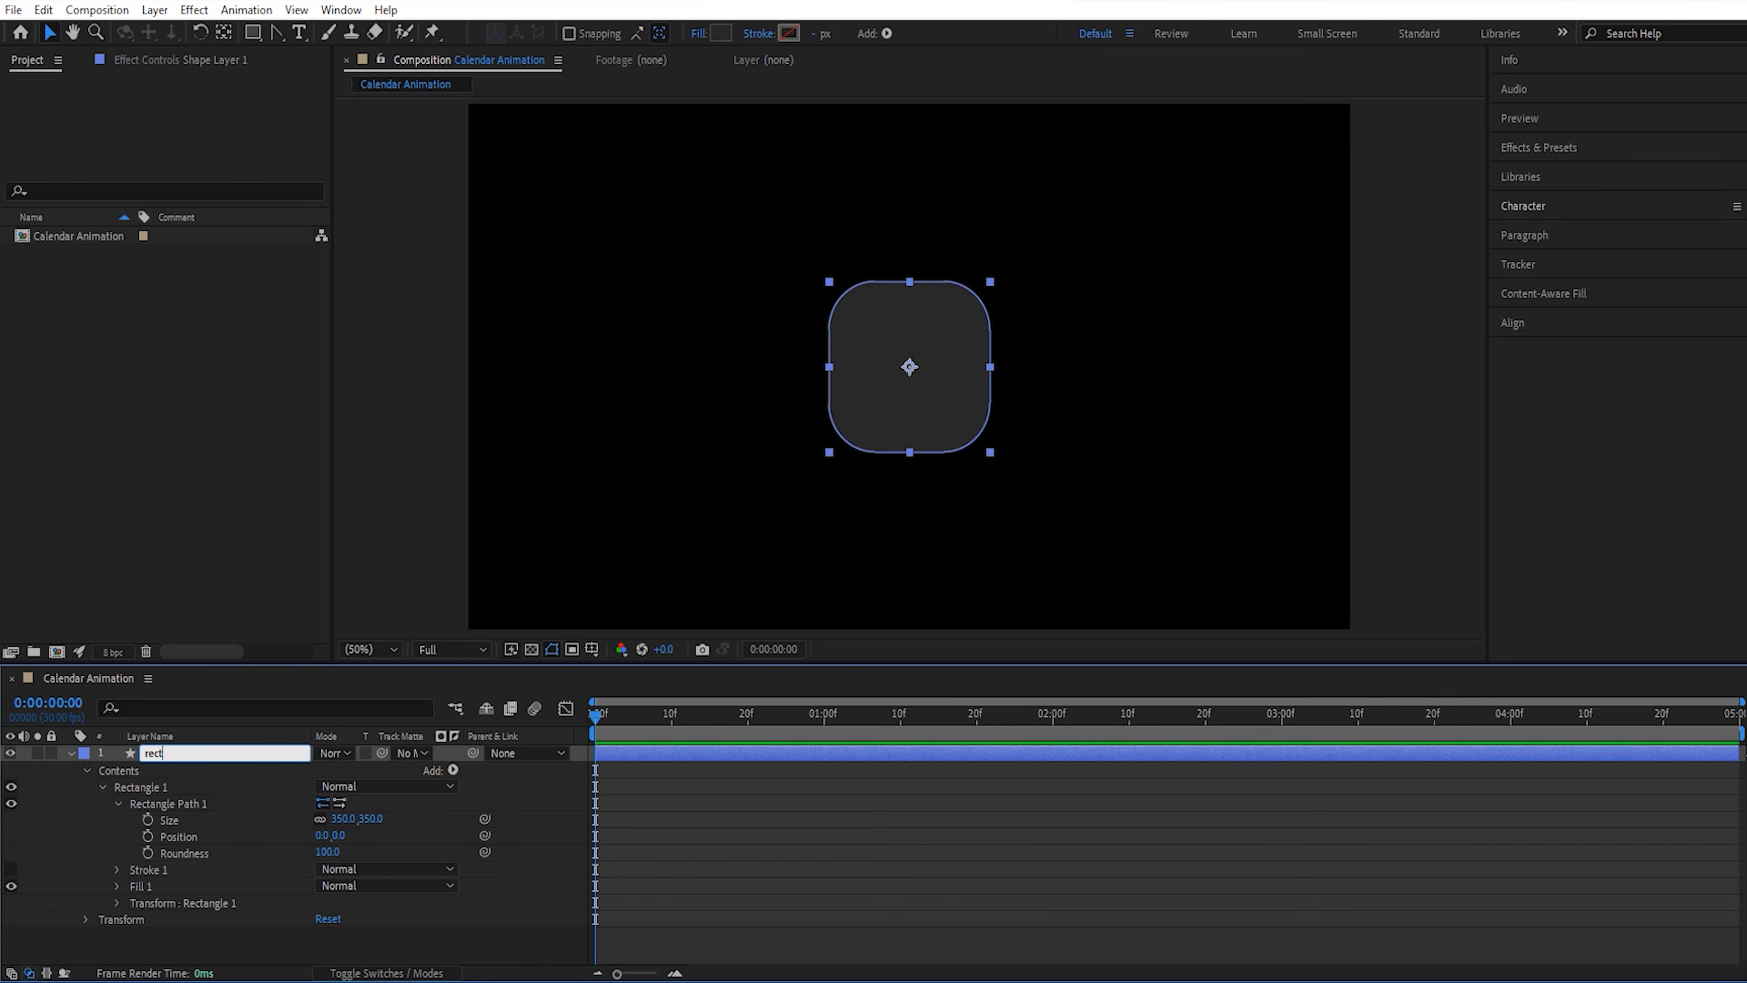
pyautogui.write('angle')
pyautogui.click(70, 752)
# Duplicate the rectangle layer and convert the duplicate's rectangle path to a Bezier path
pyautogui.click(165, 752)
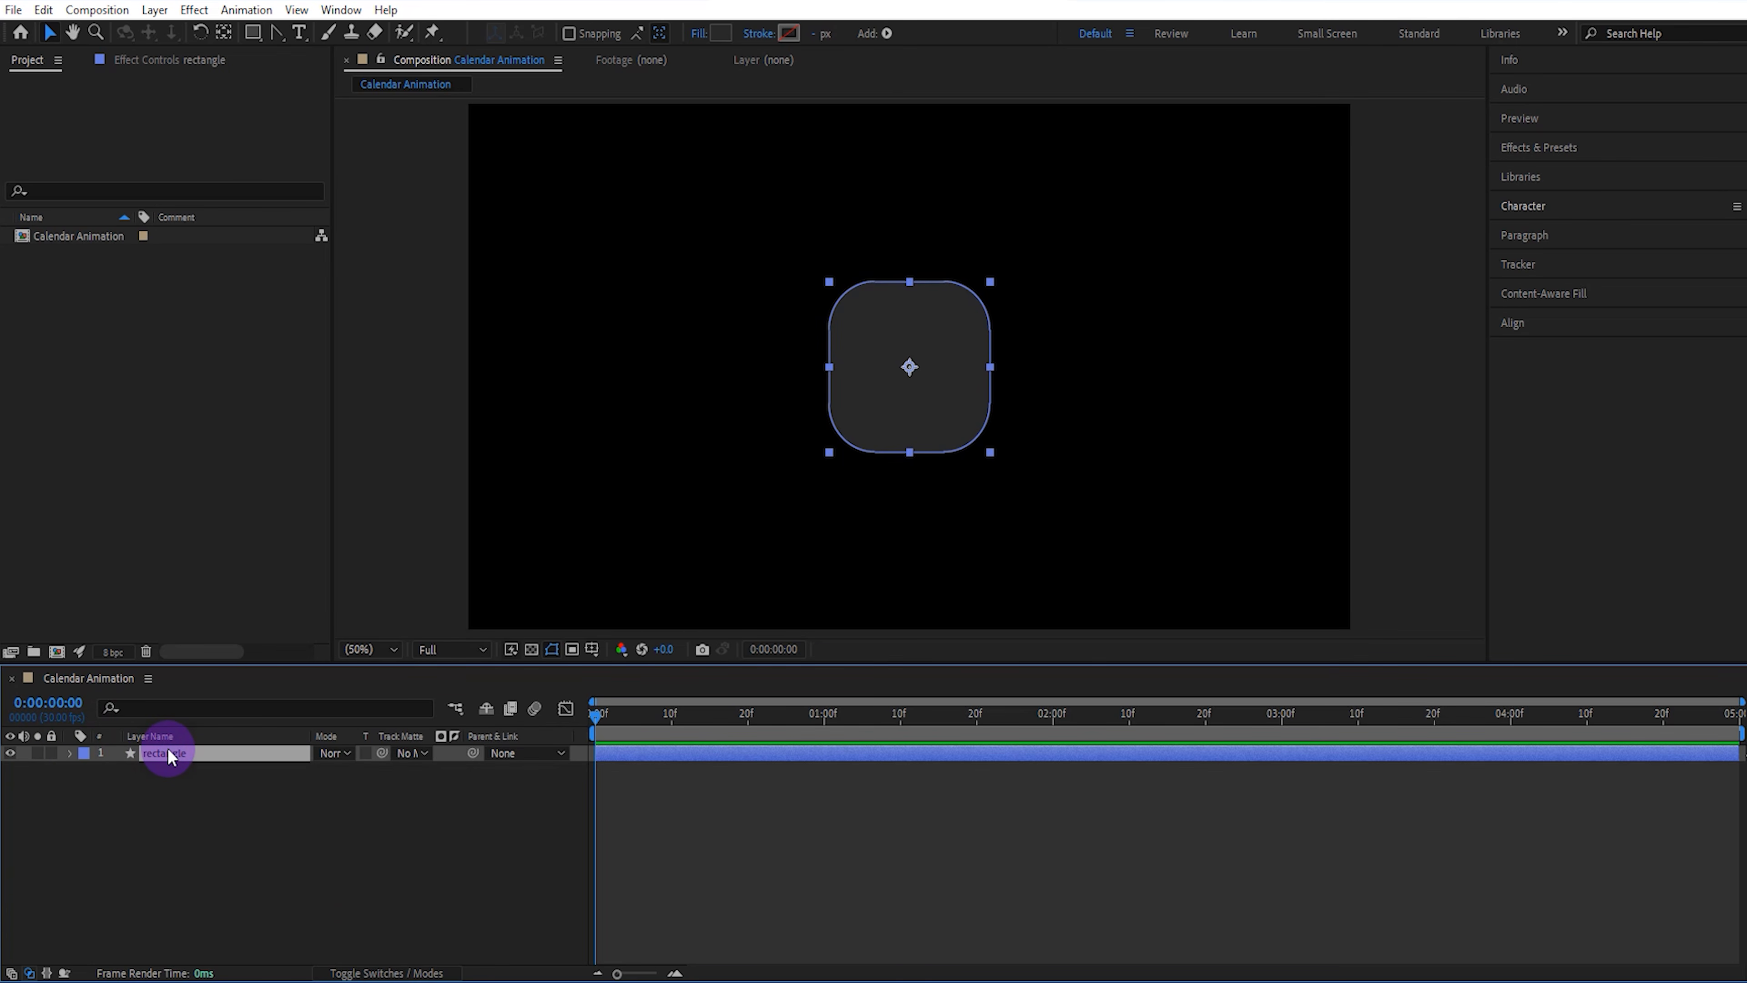
pyautogui.hotkey('ctrl', 'd')
pyautogui.click(71, 754)
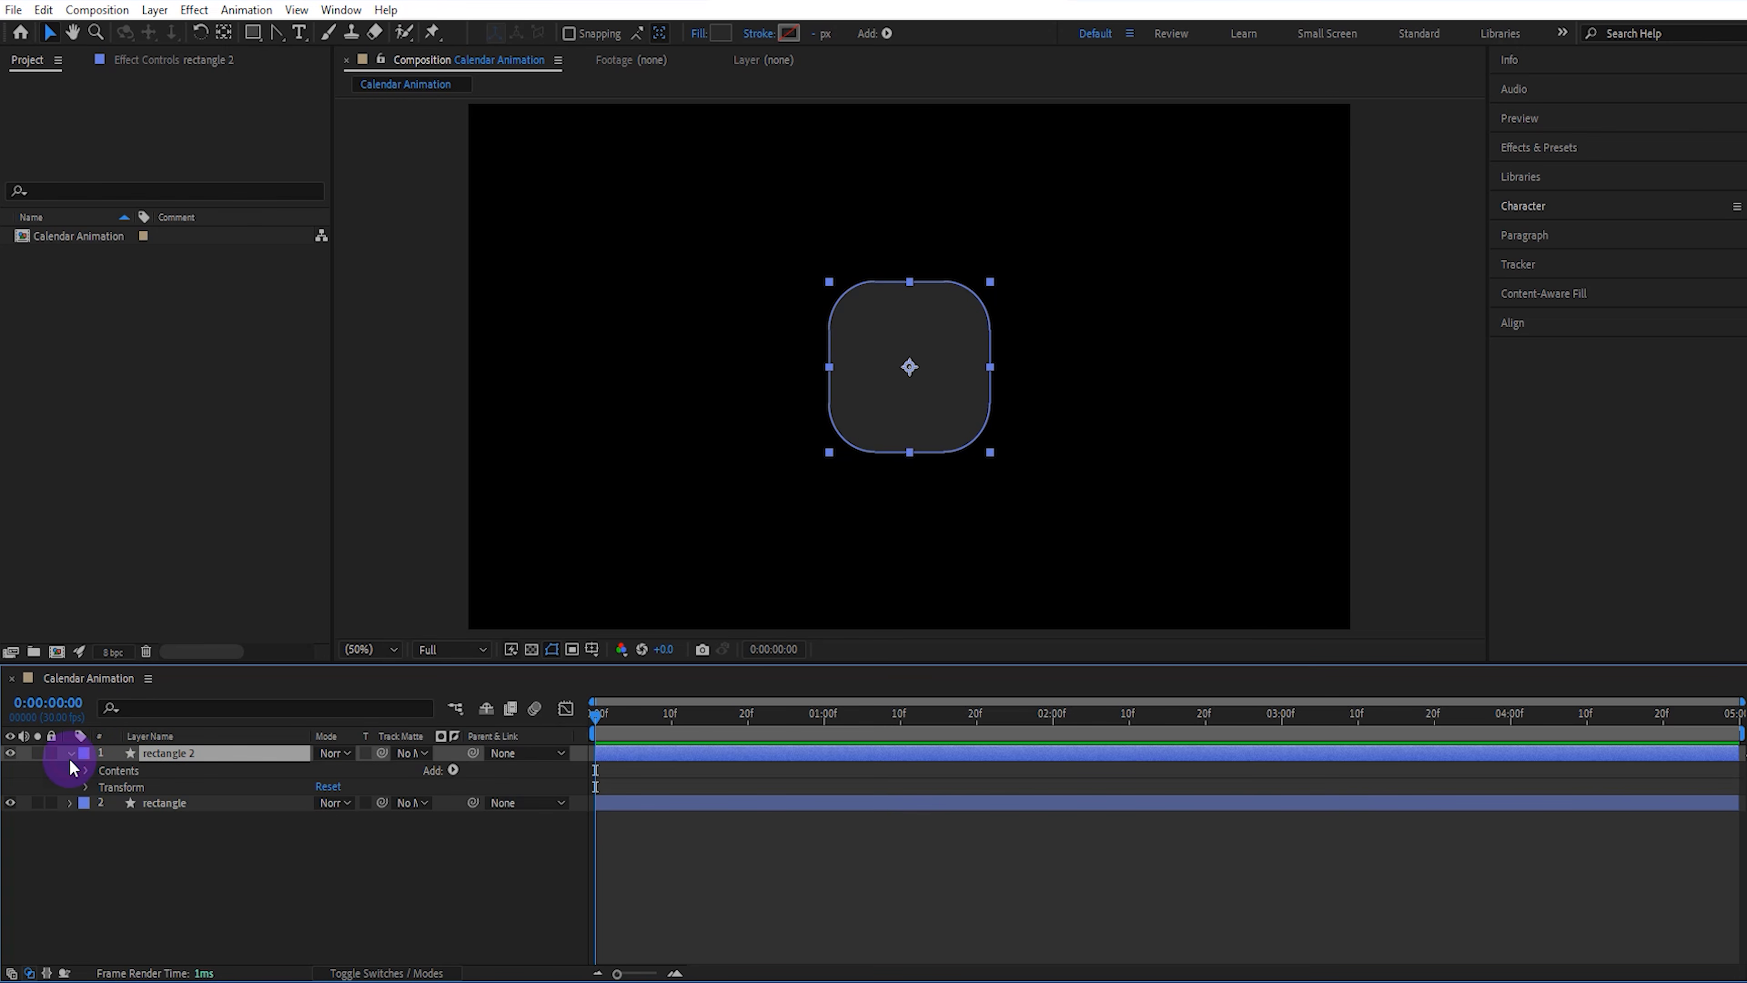
pyautogui.click(86, 770)
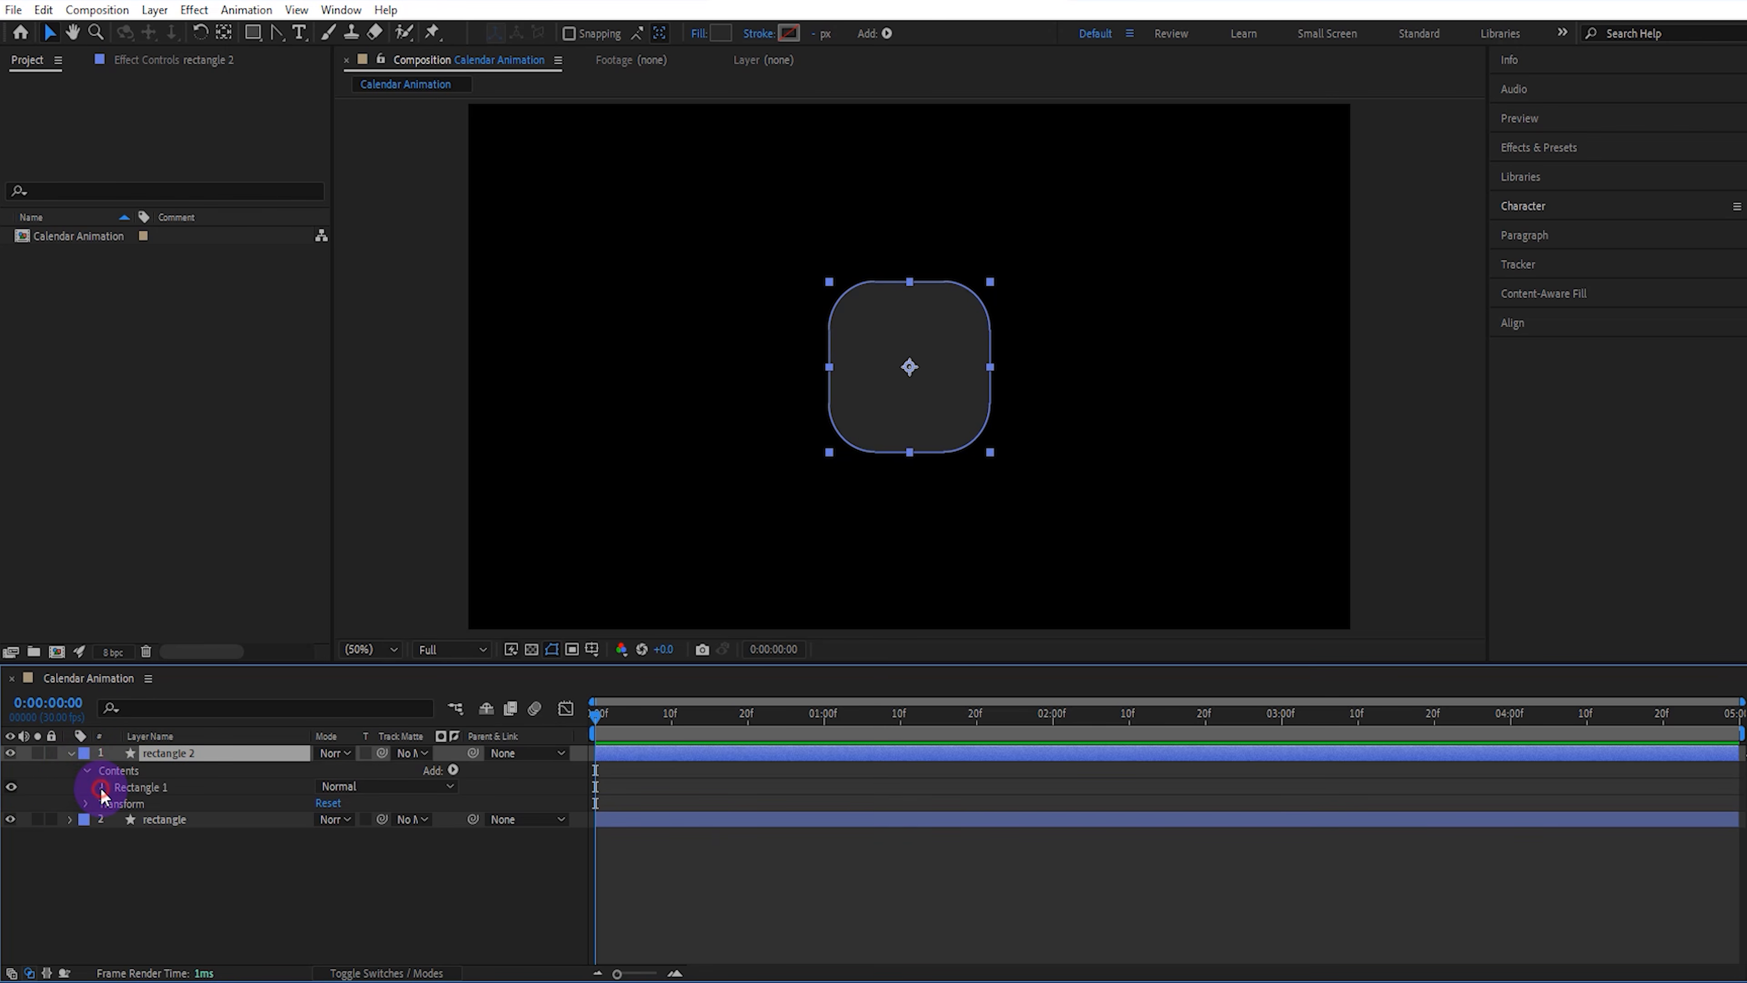
pyautogui.click(102, 787)
pyautogui.rightClick(148, 802)
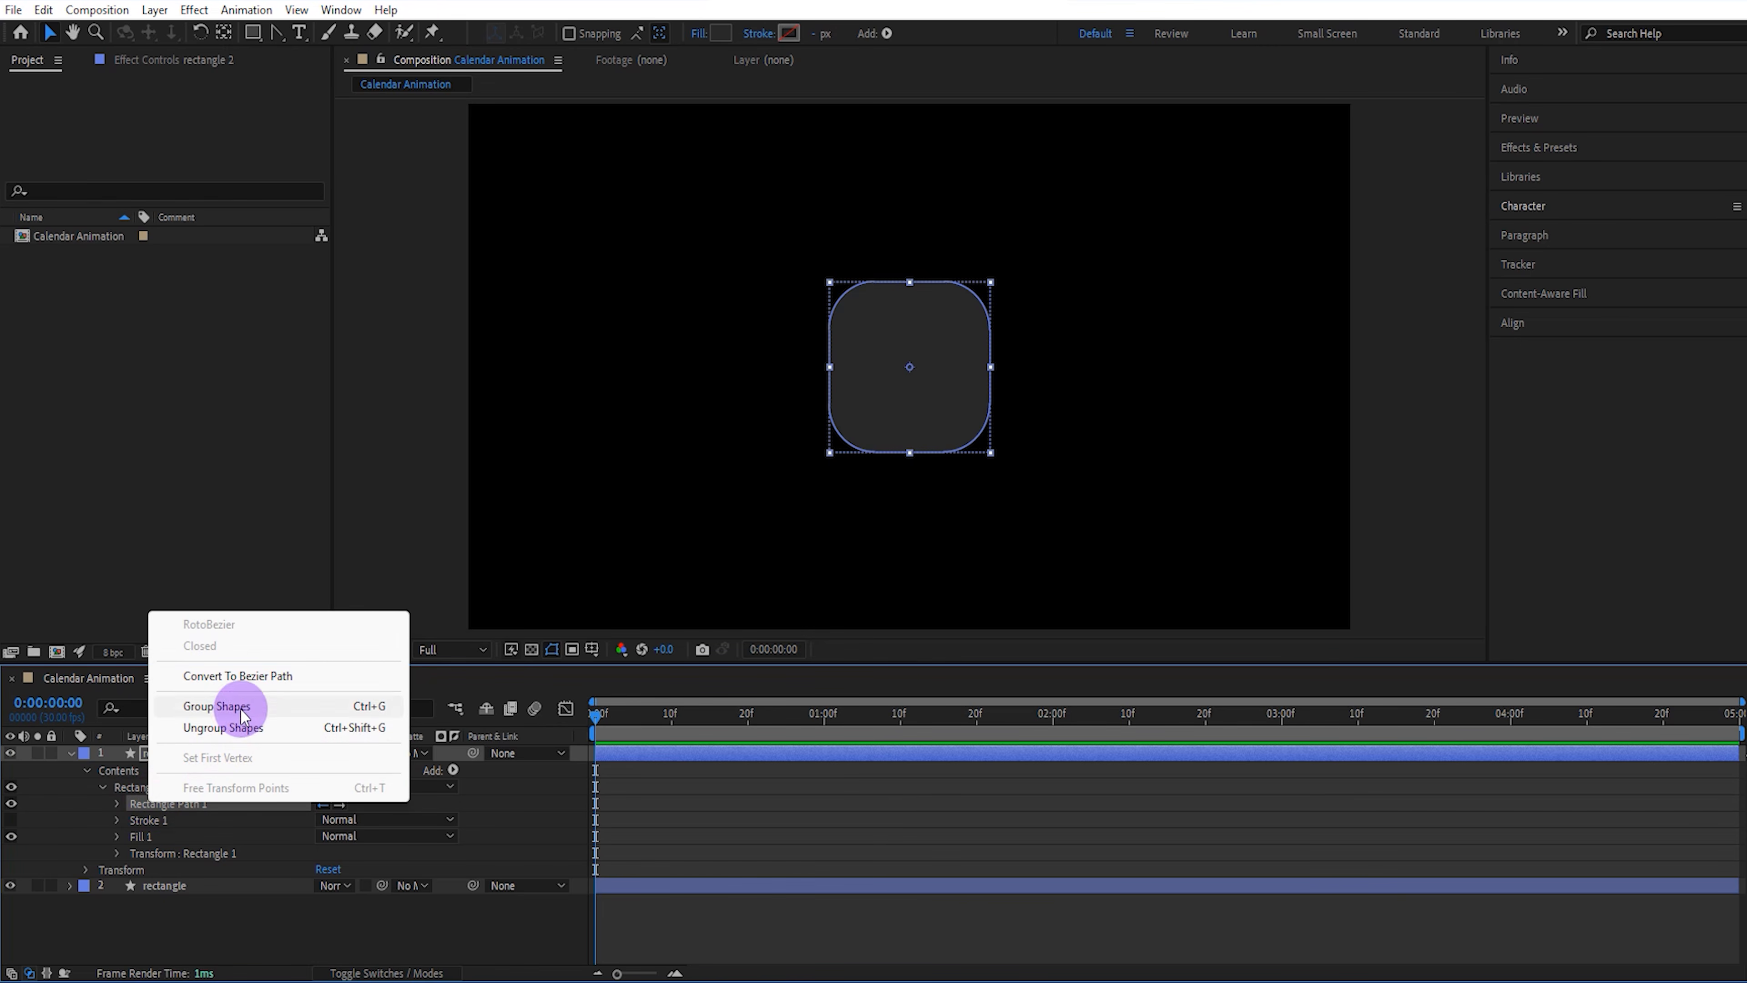
pyautogui.click(237, 676)
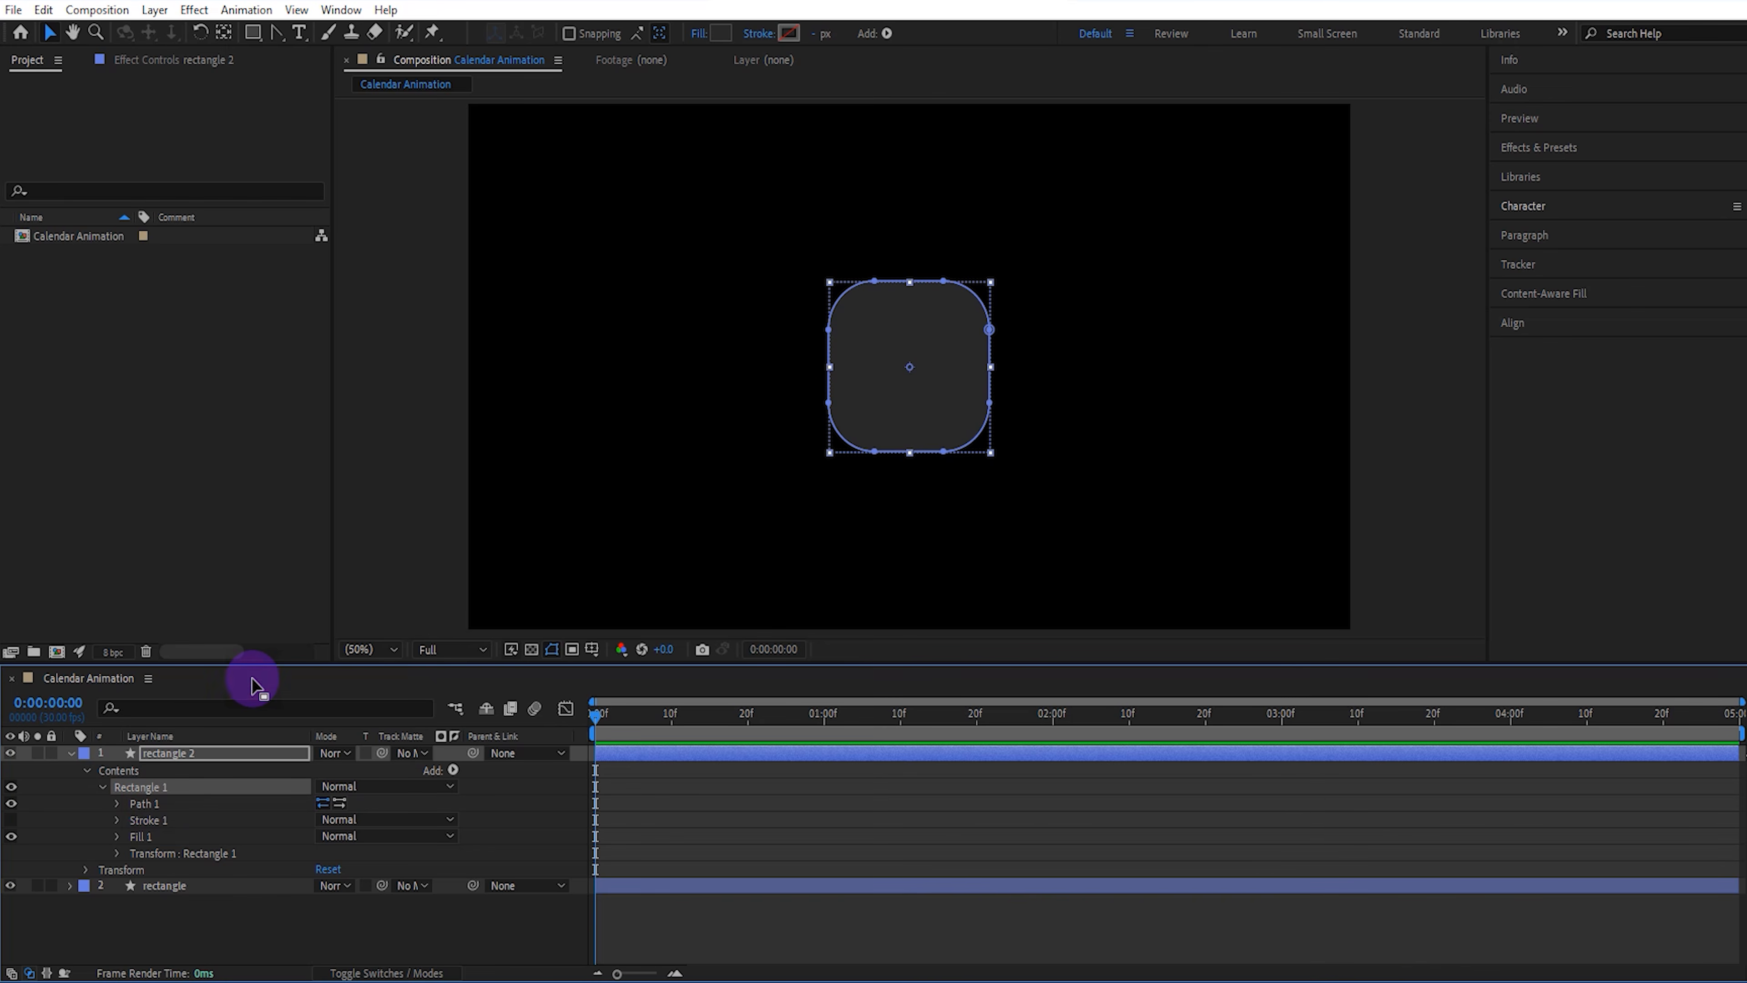
# Delete the four lower path points of the duplicated rectangle, keeping only the rounded top strip as the calendar header
pyautogui.click(116, 803)
pyautogui.click(188, 818)
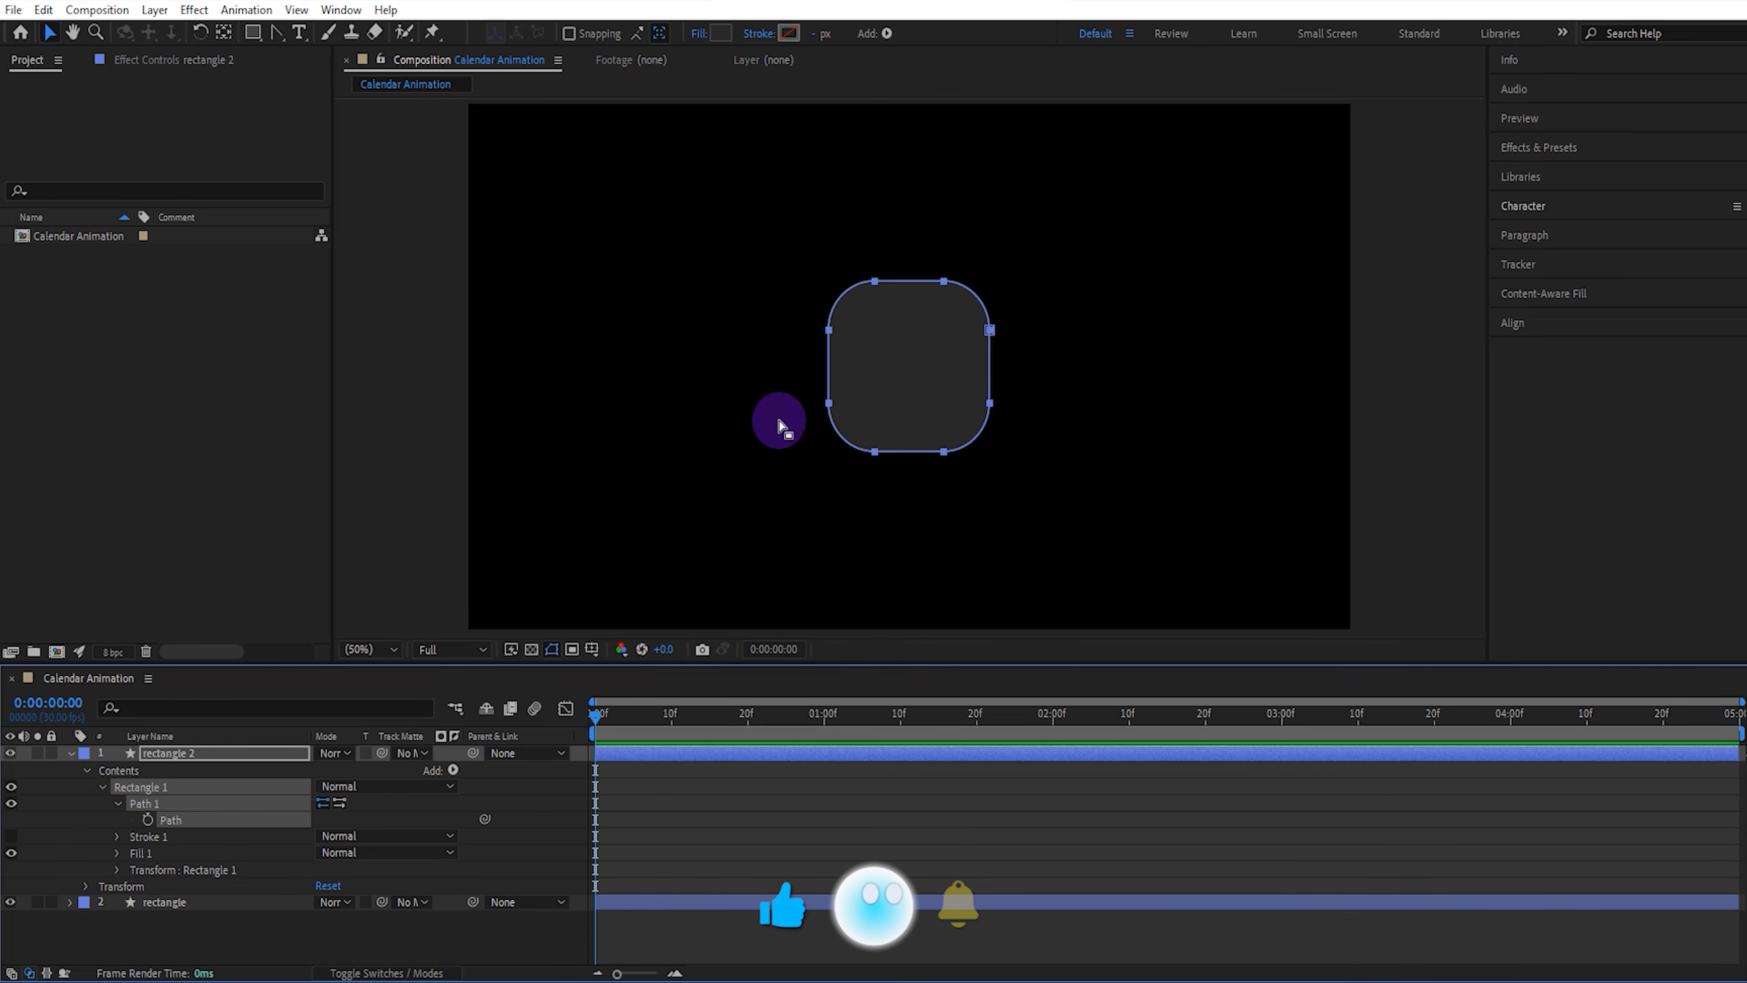
pyautogui.moveTo(797, 394); pyautogui.dragTo(1037, 461)
pyautogui.press('Delete')
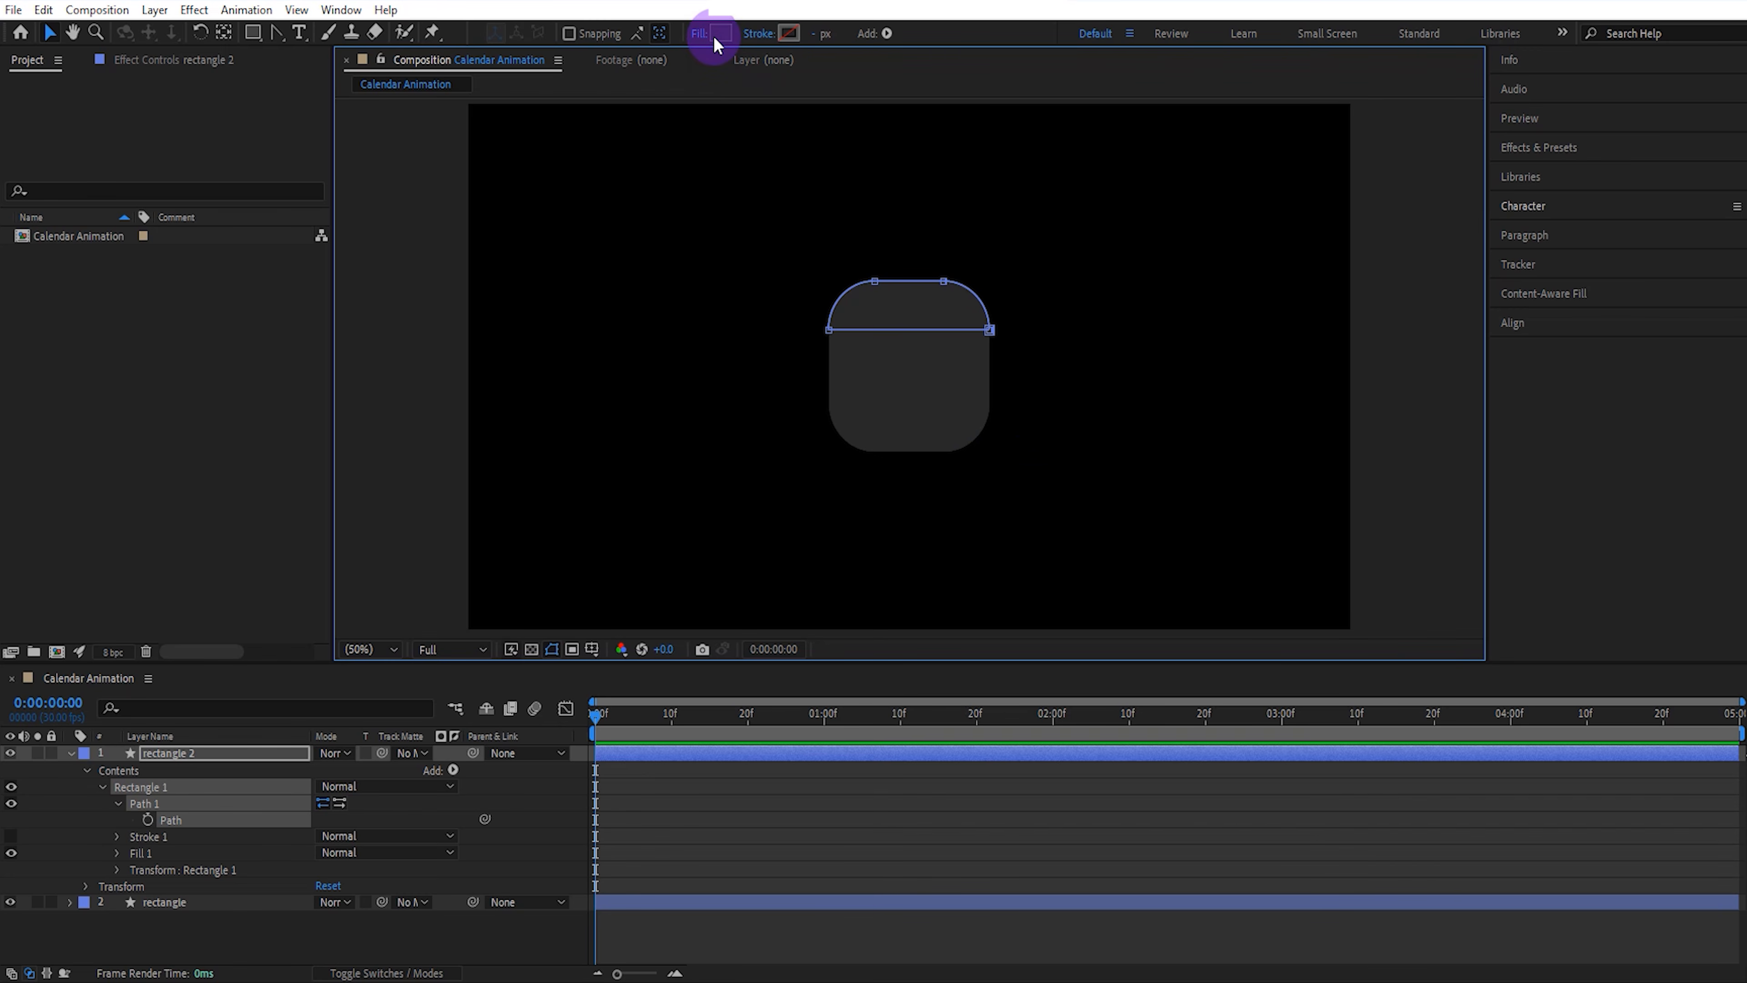
# Change the header shape's fill to dark red 432828 and collapse the layer
pyautogui.click(714, 36)
pyautogui.click(1048, 620)
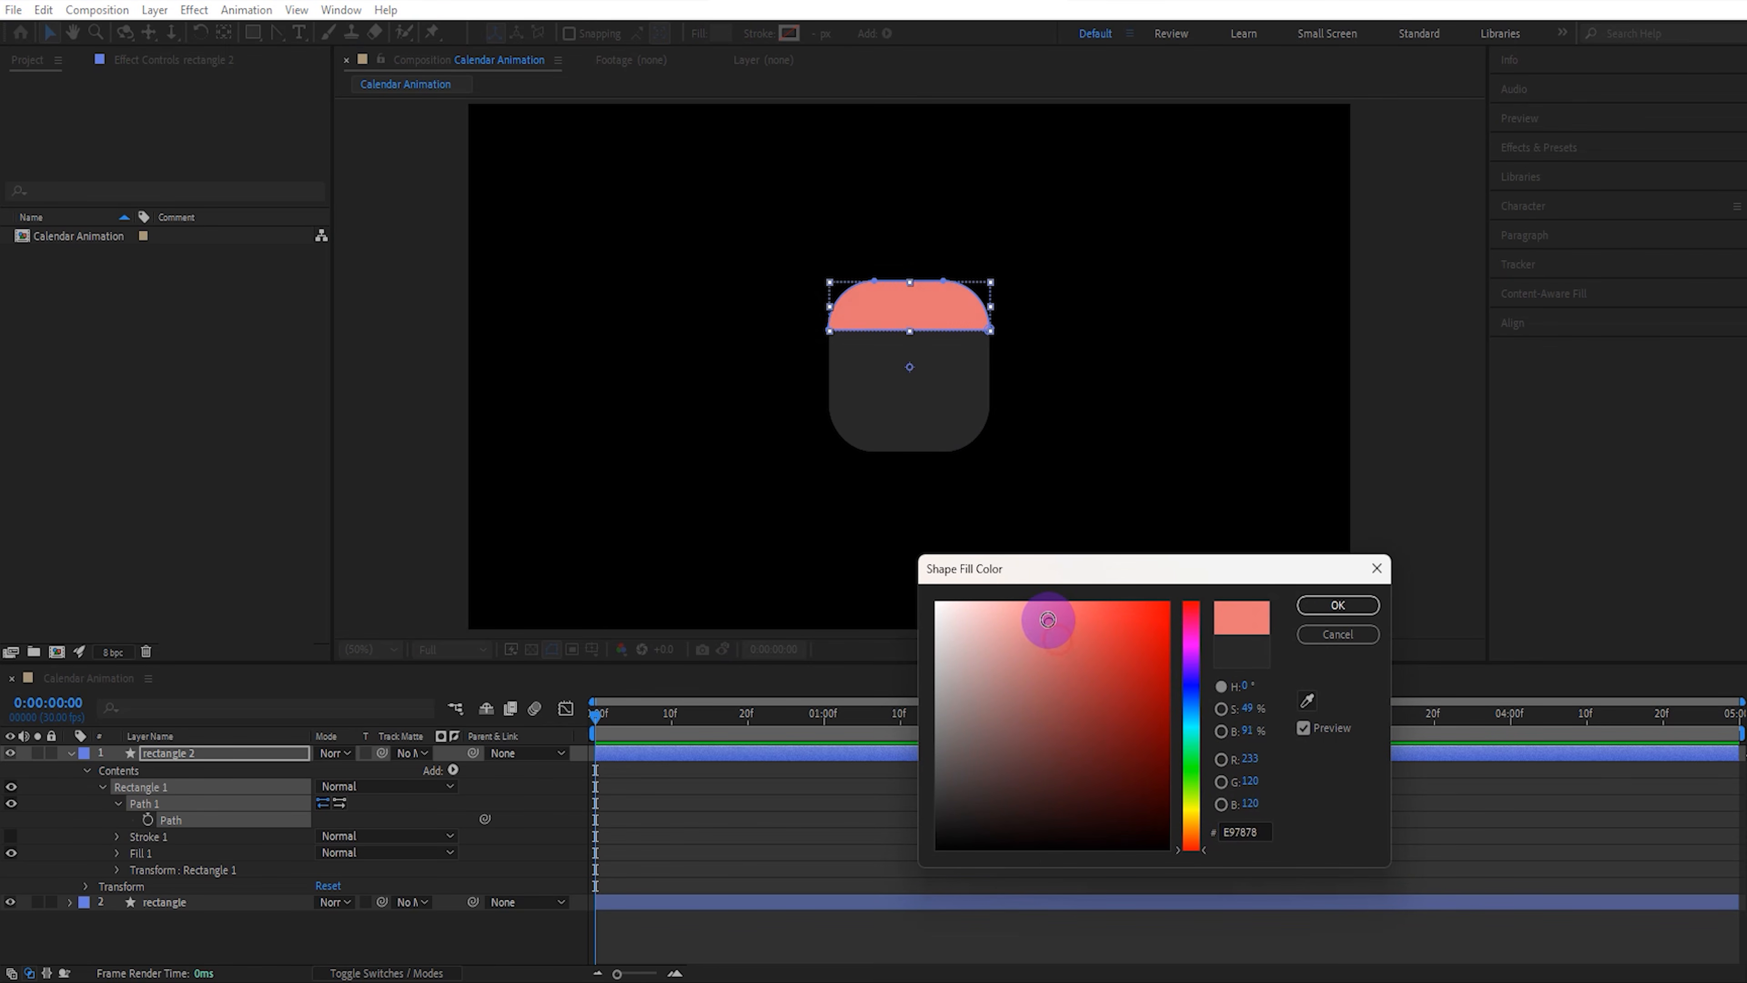
pyautogui.moveTo(1048, 619); pyautogui.dragTo(1030, 784)
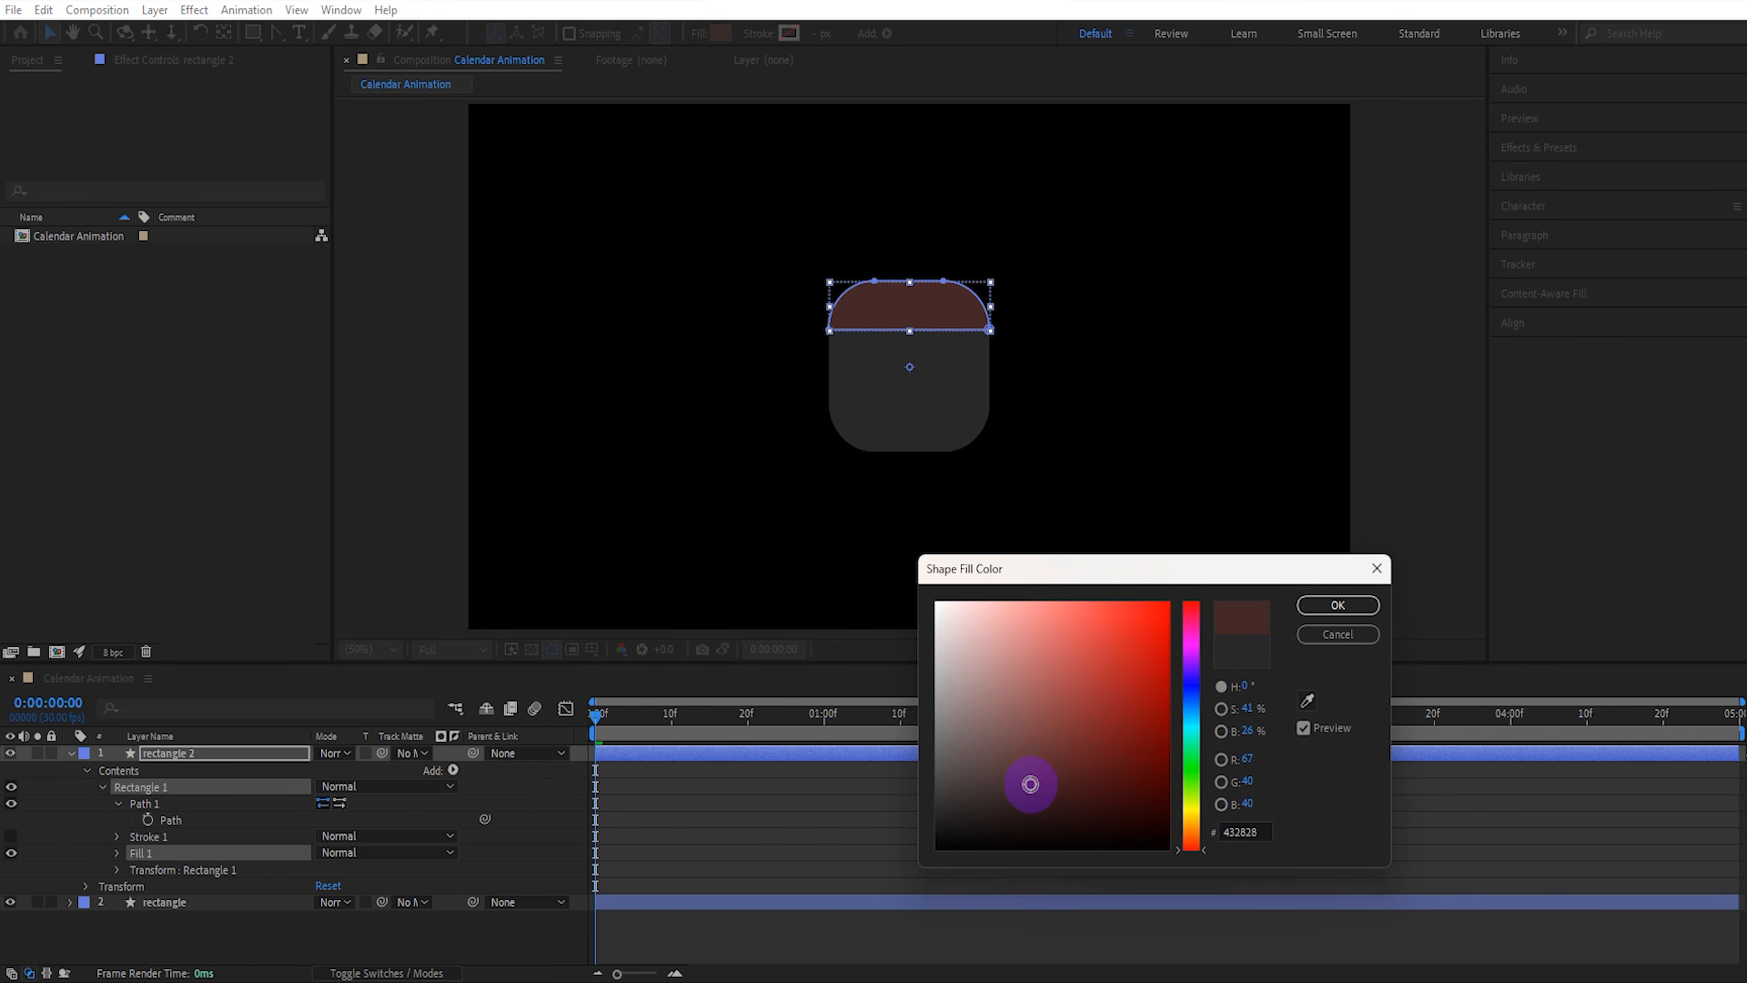
pyautogui.click(1338, 605)
pyautogui.click(71, 752)
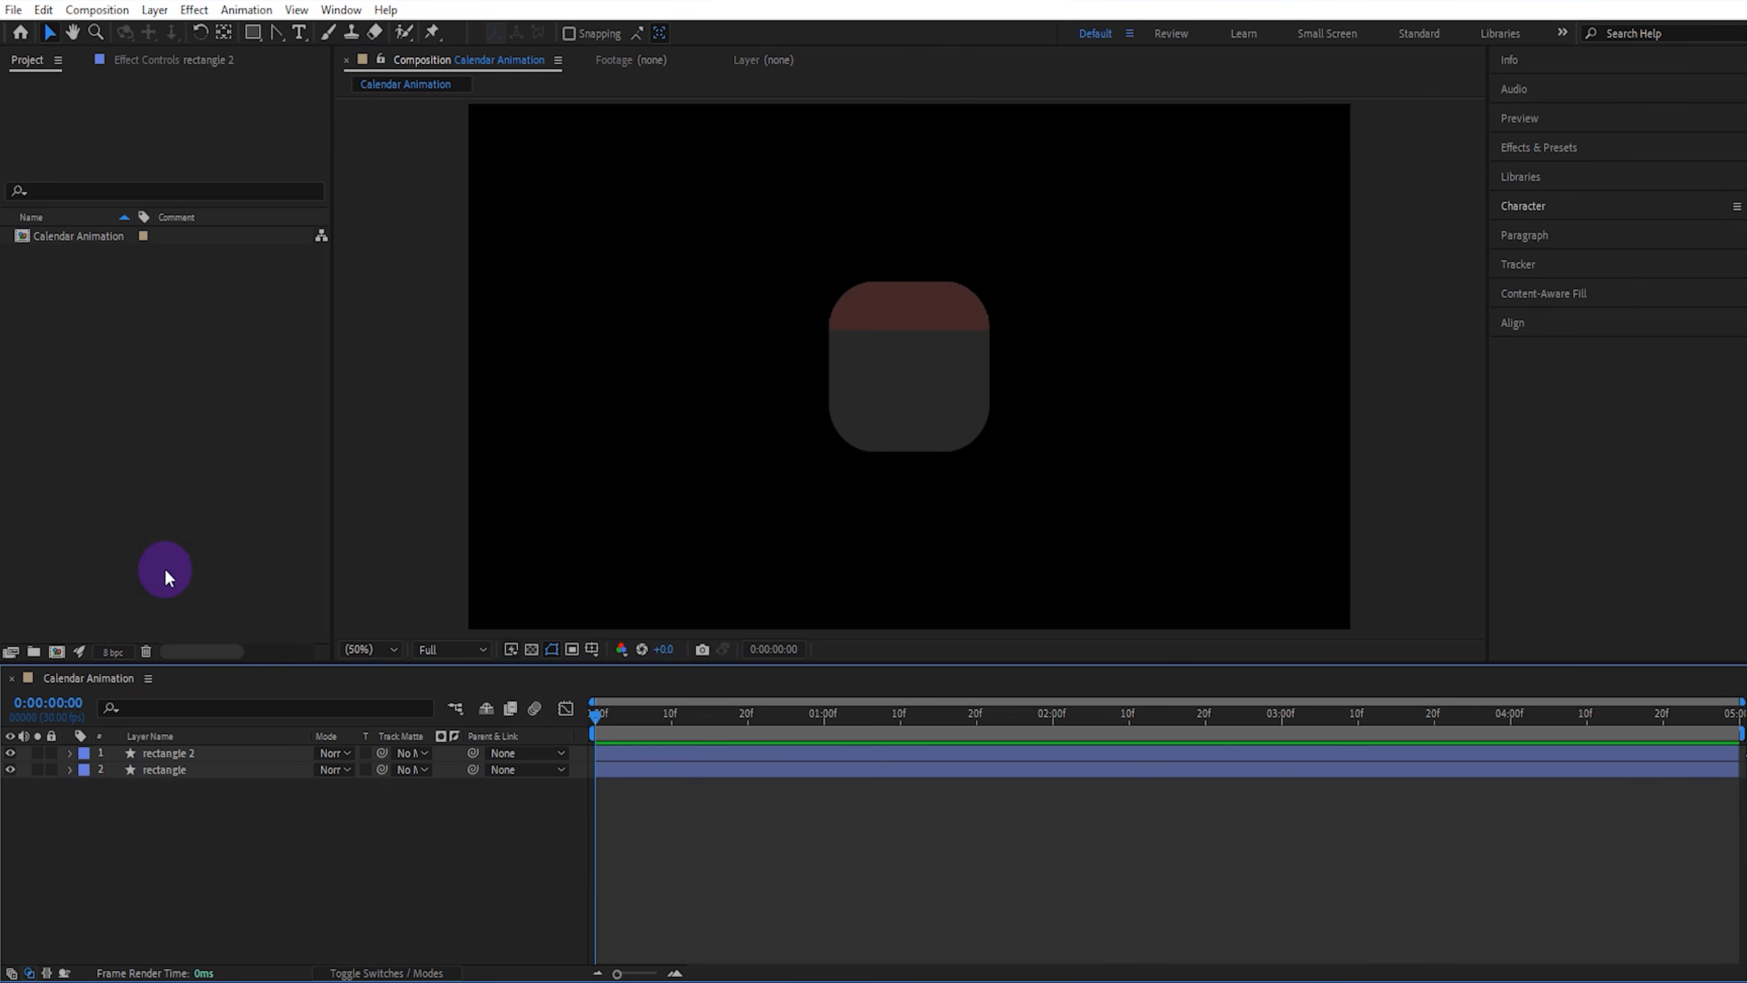
# Add a text layer with JULY on the first line and AUGUST on the second, positioned with JULY centred on the header
pyautogui.click(299, 32)
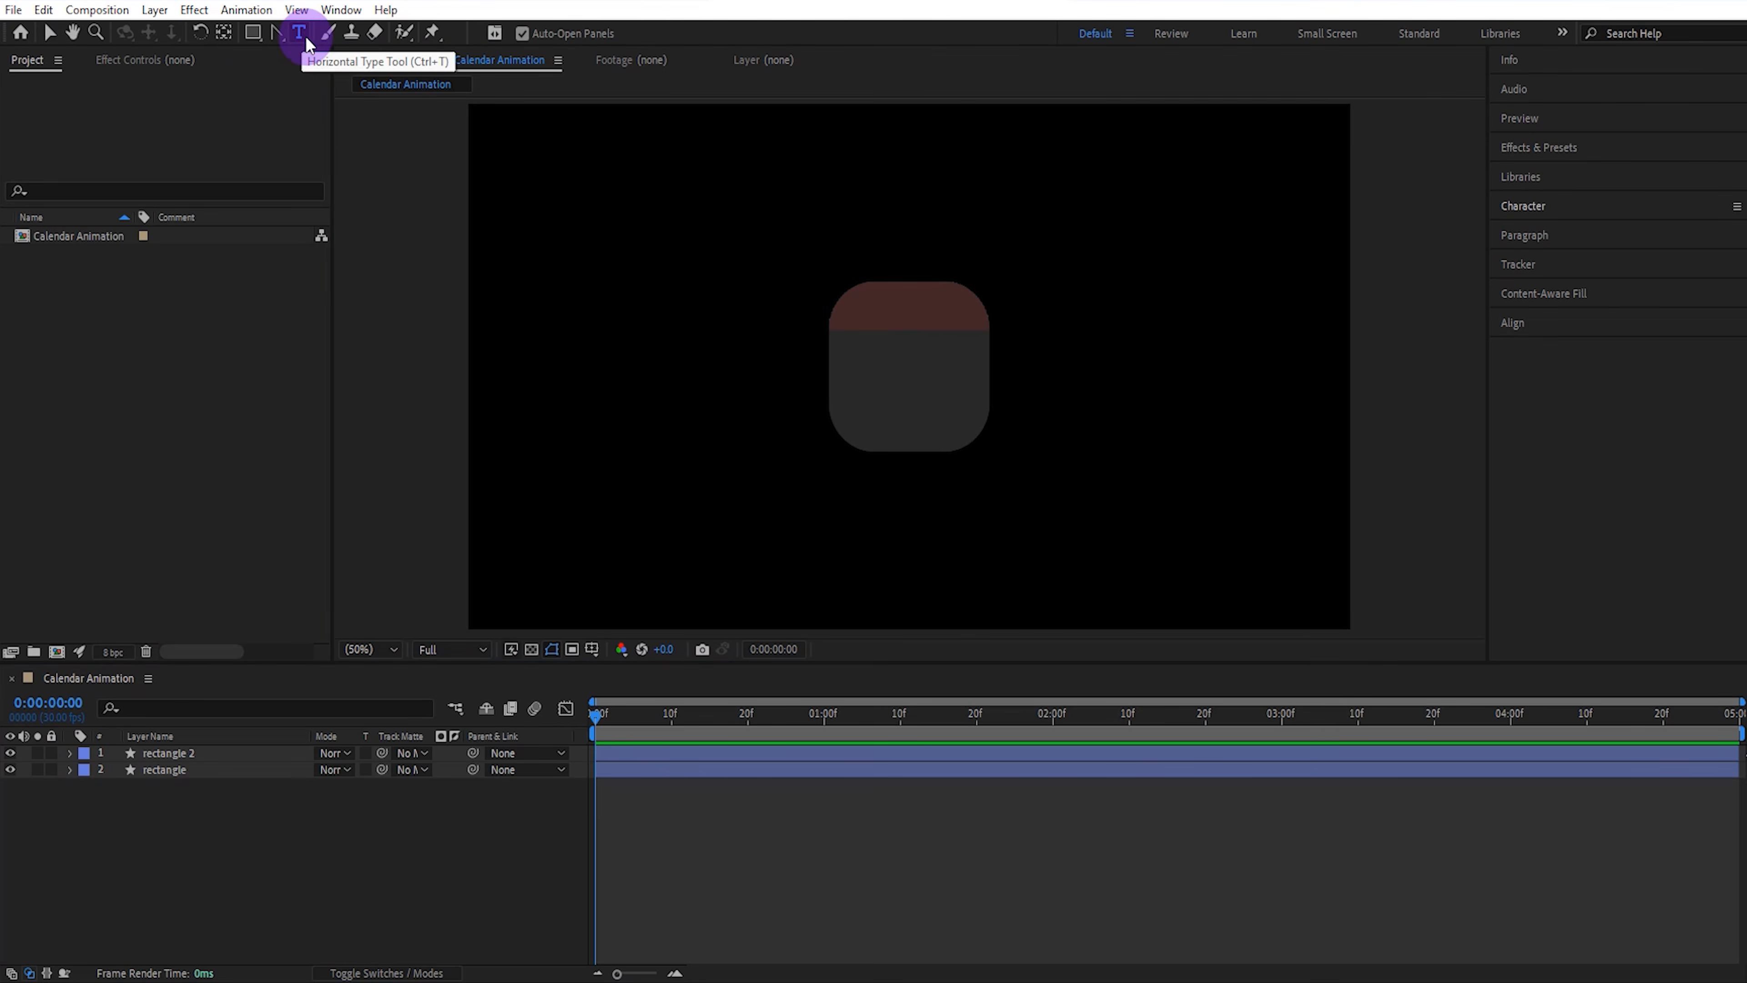
pyautogui.click(881, 310)
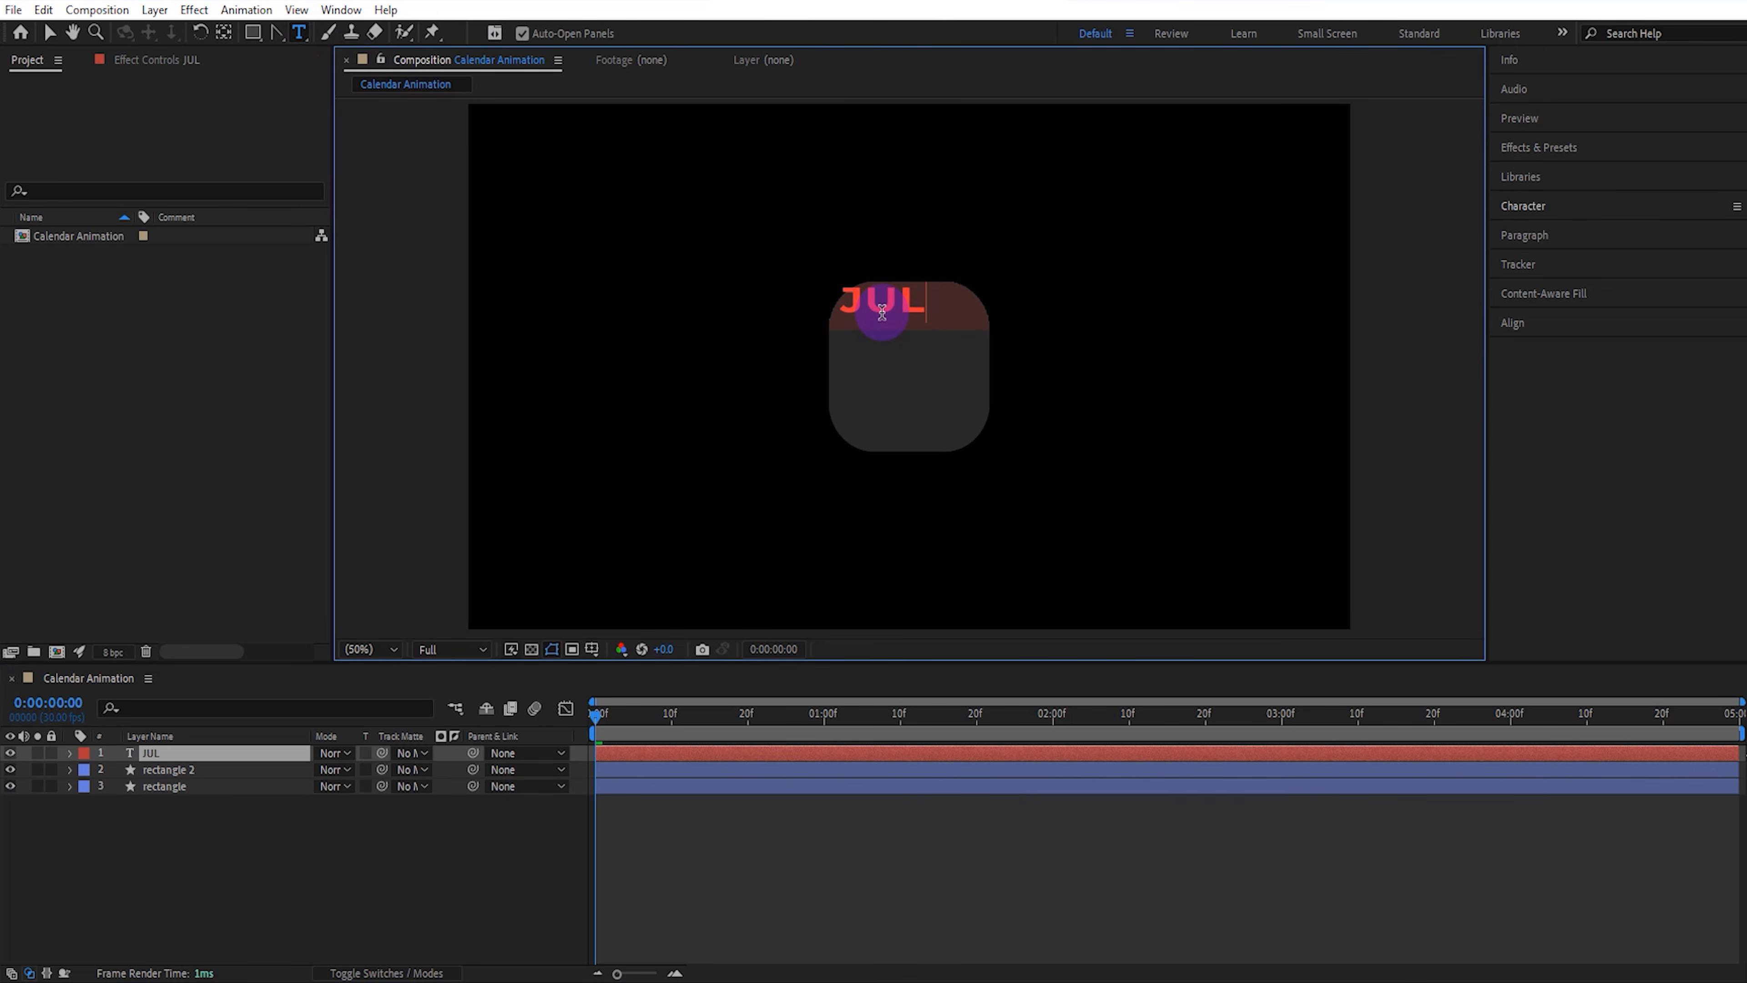
pyautogui.write('JULY AUGUS')
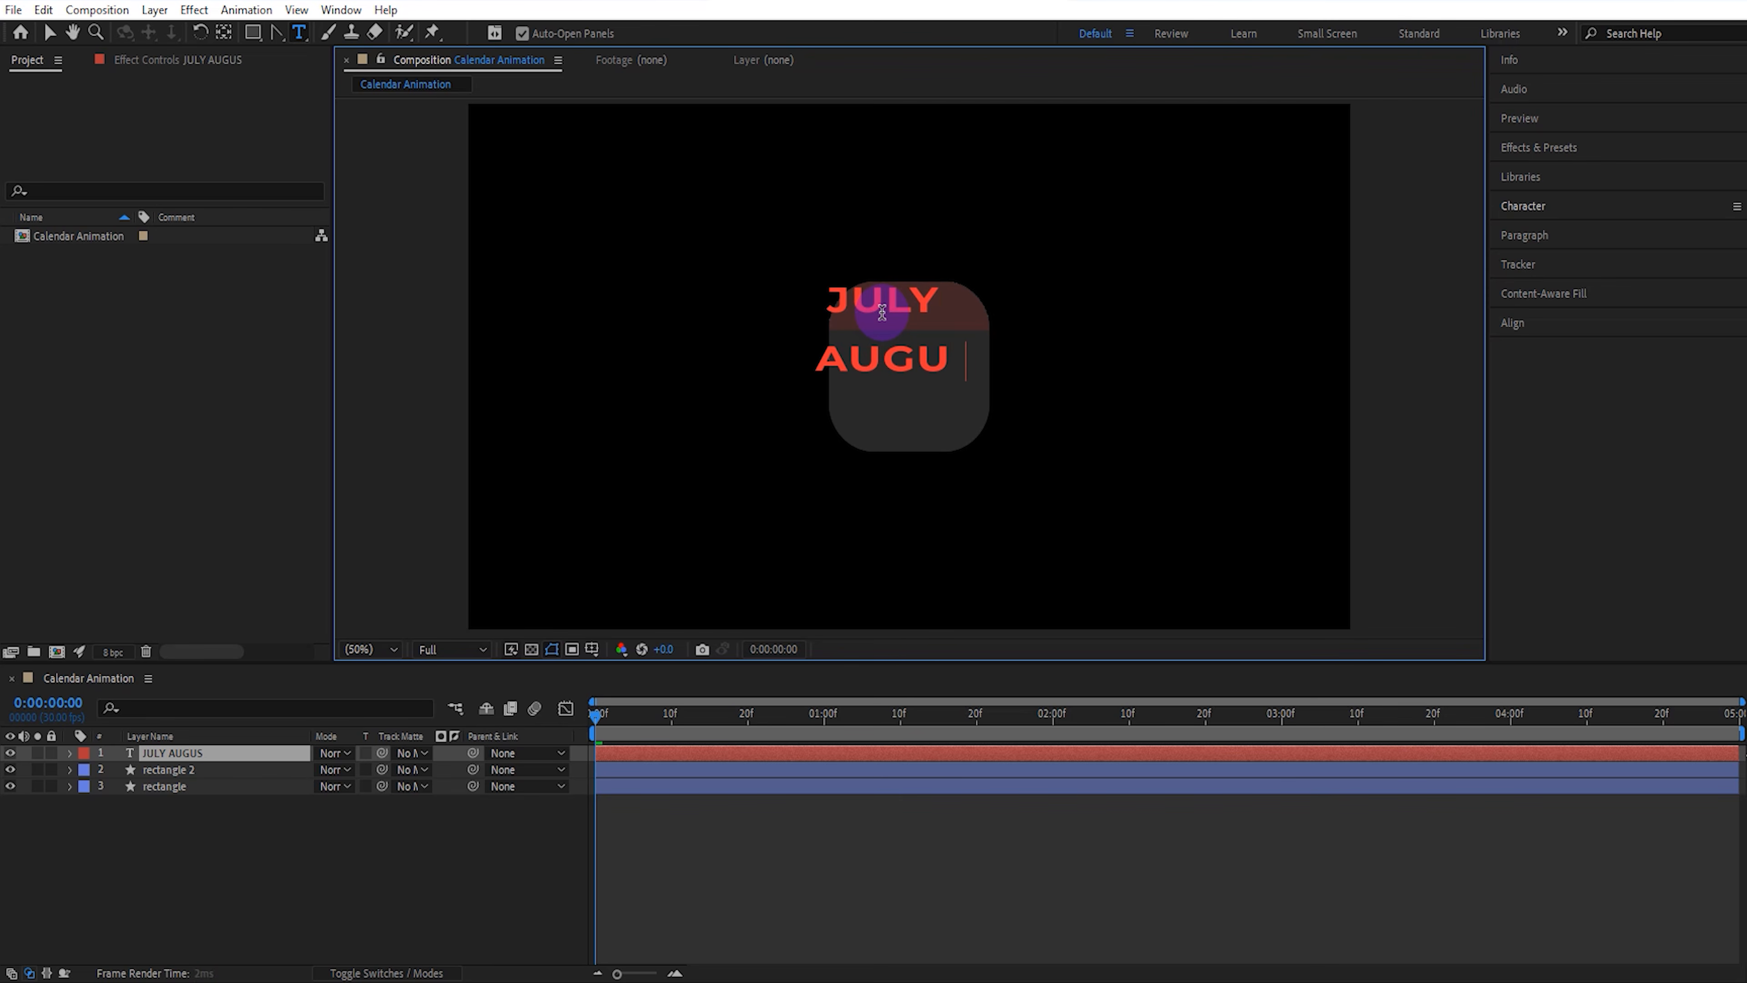
pyautogui.write('T')
pyautogui.click(50, 32)
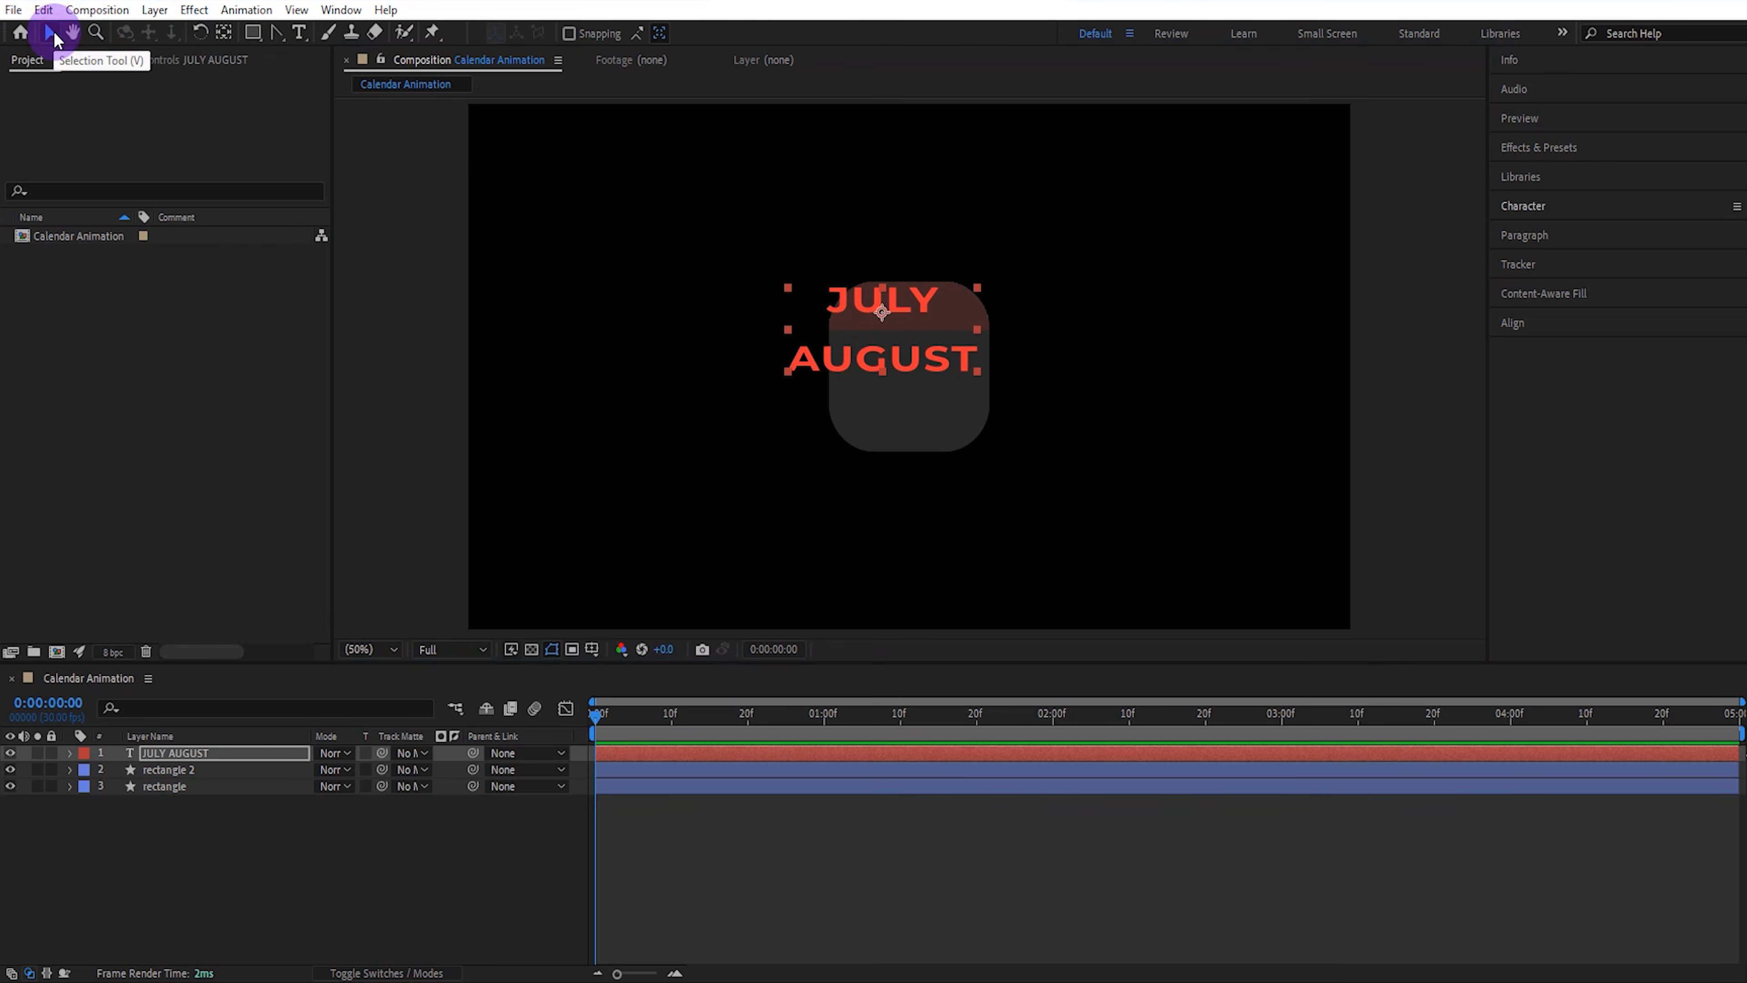
pyautogui.moveTo(883, 313); pyautogui.dragTo(911, 321)
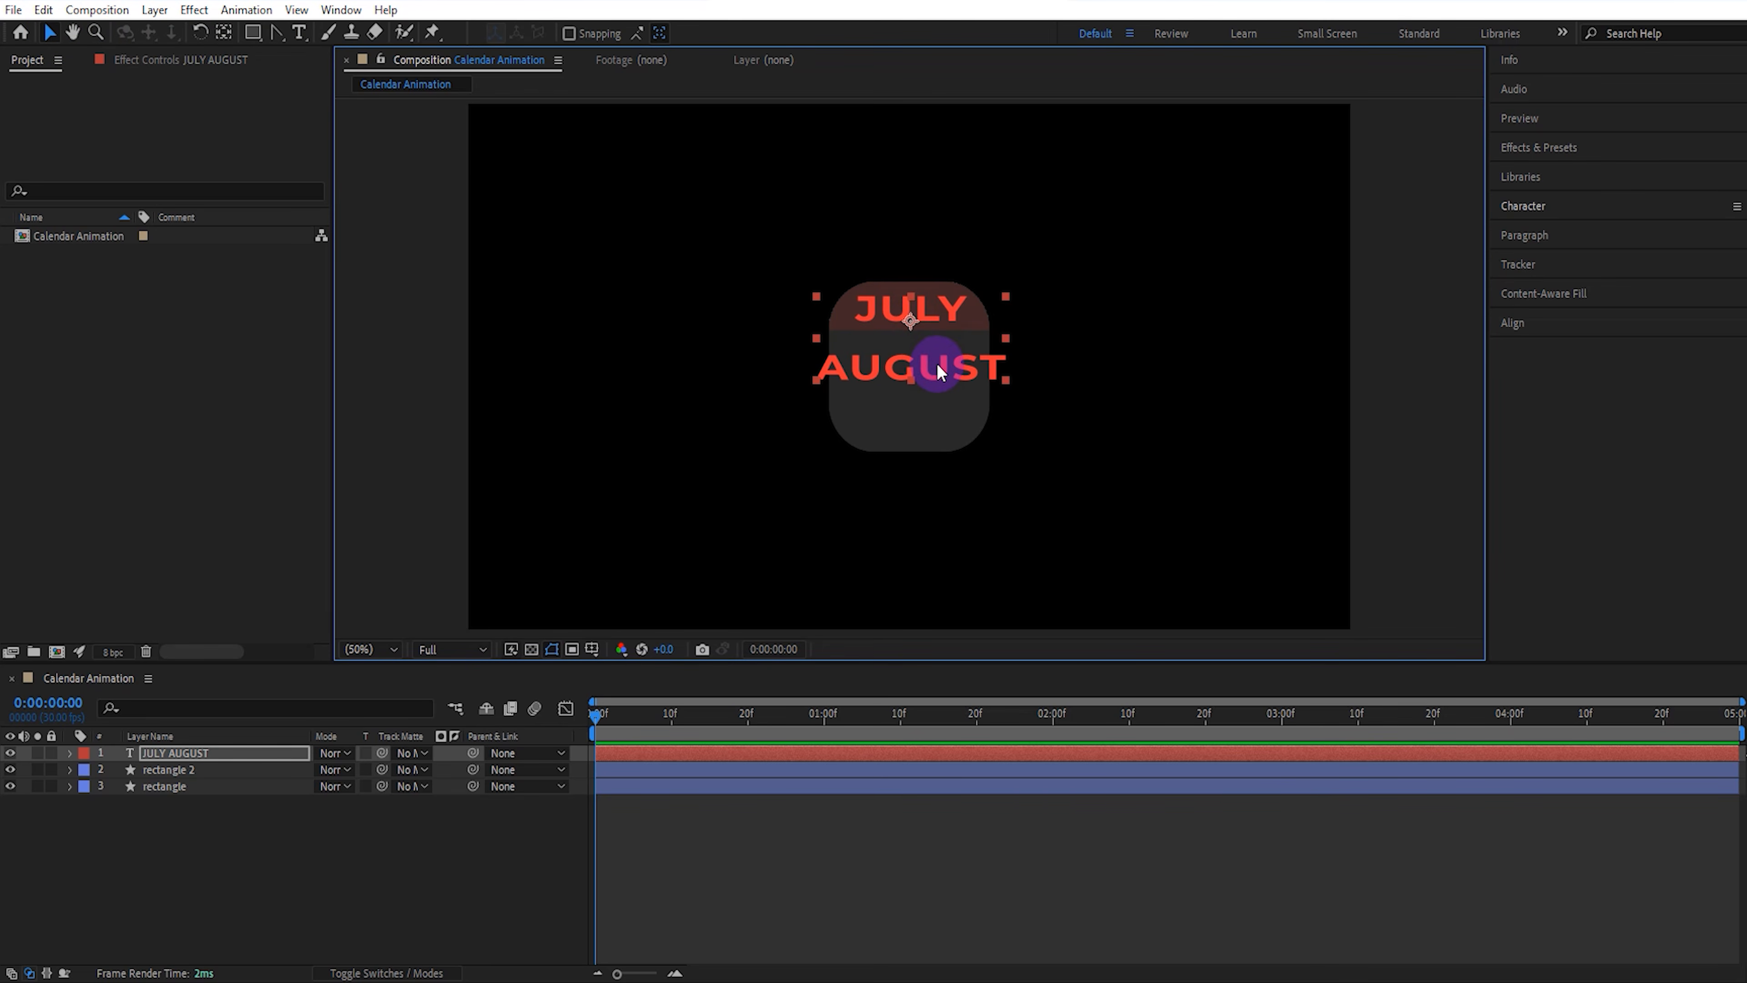
# Set the font size of the word AUGUST to 60 px so it fits the calendar's width
pyautogui.doubleClick(940, 365)
pyautogui.moveTo(1002, 370); pyautogui.dragTo(818, 370)
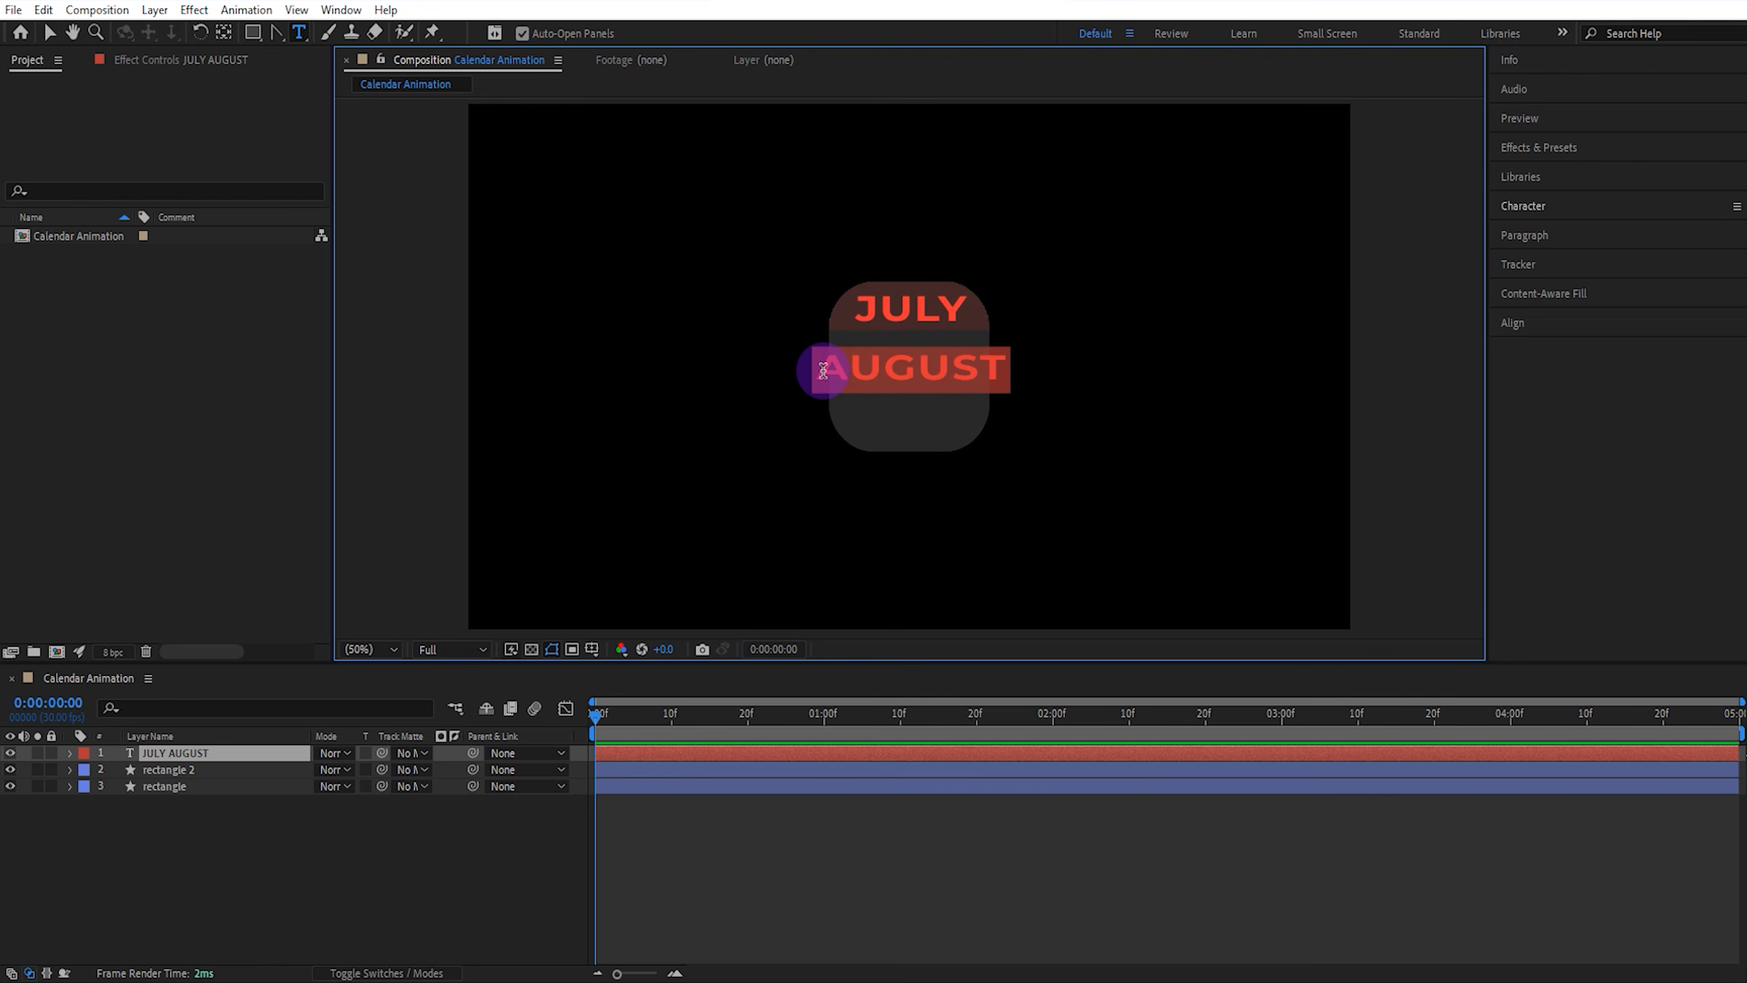
pyautogui.click(1523, 206)
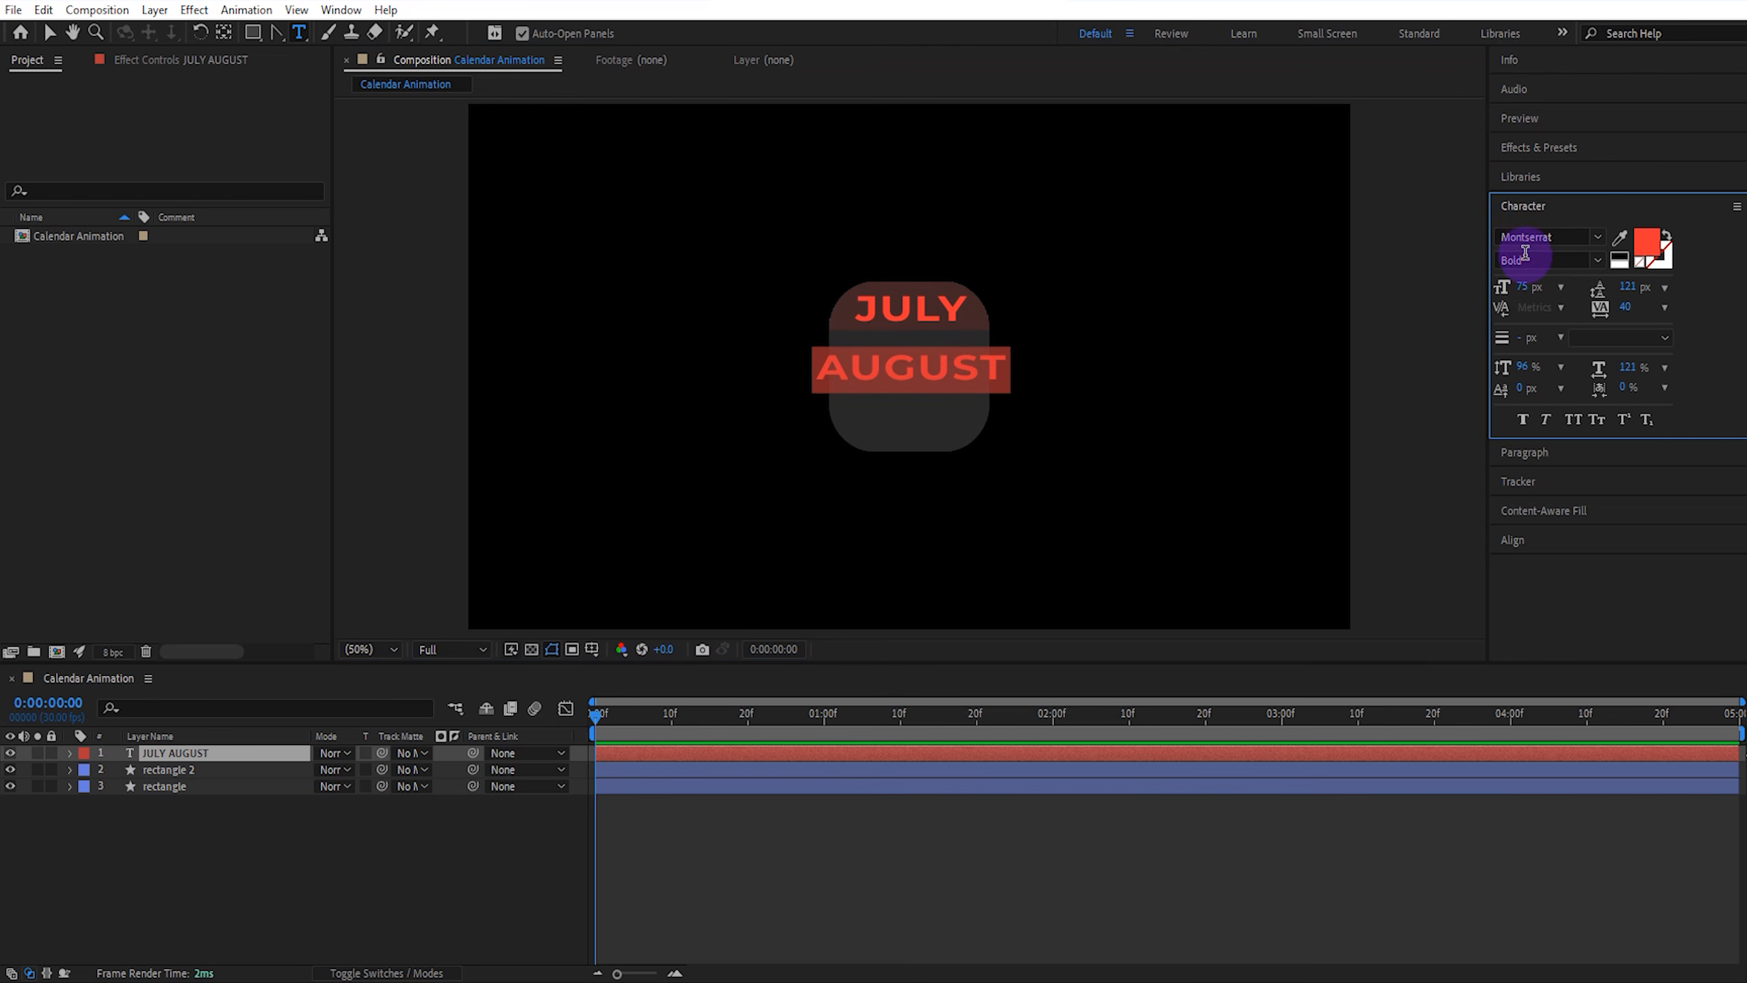
pyautogui.moveTo(1523, 292); pyautogui.dragTo(1502, 287)
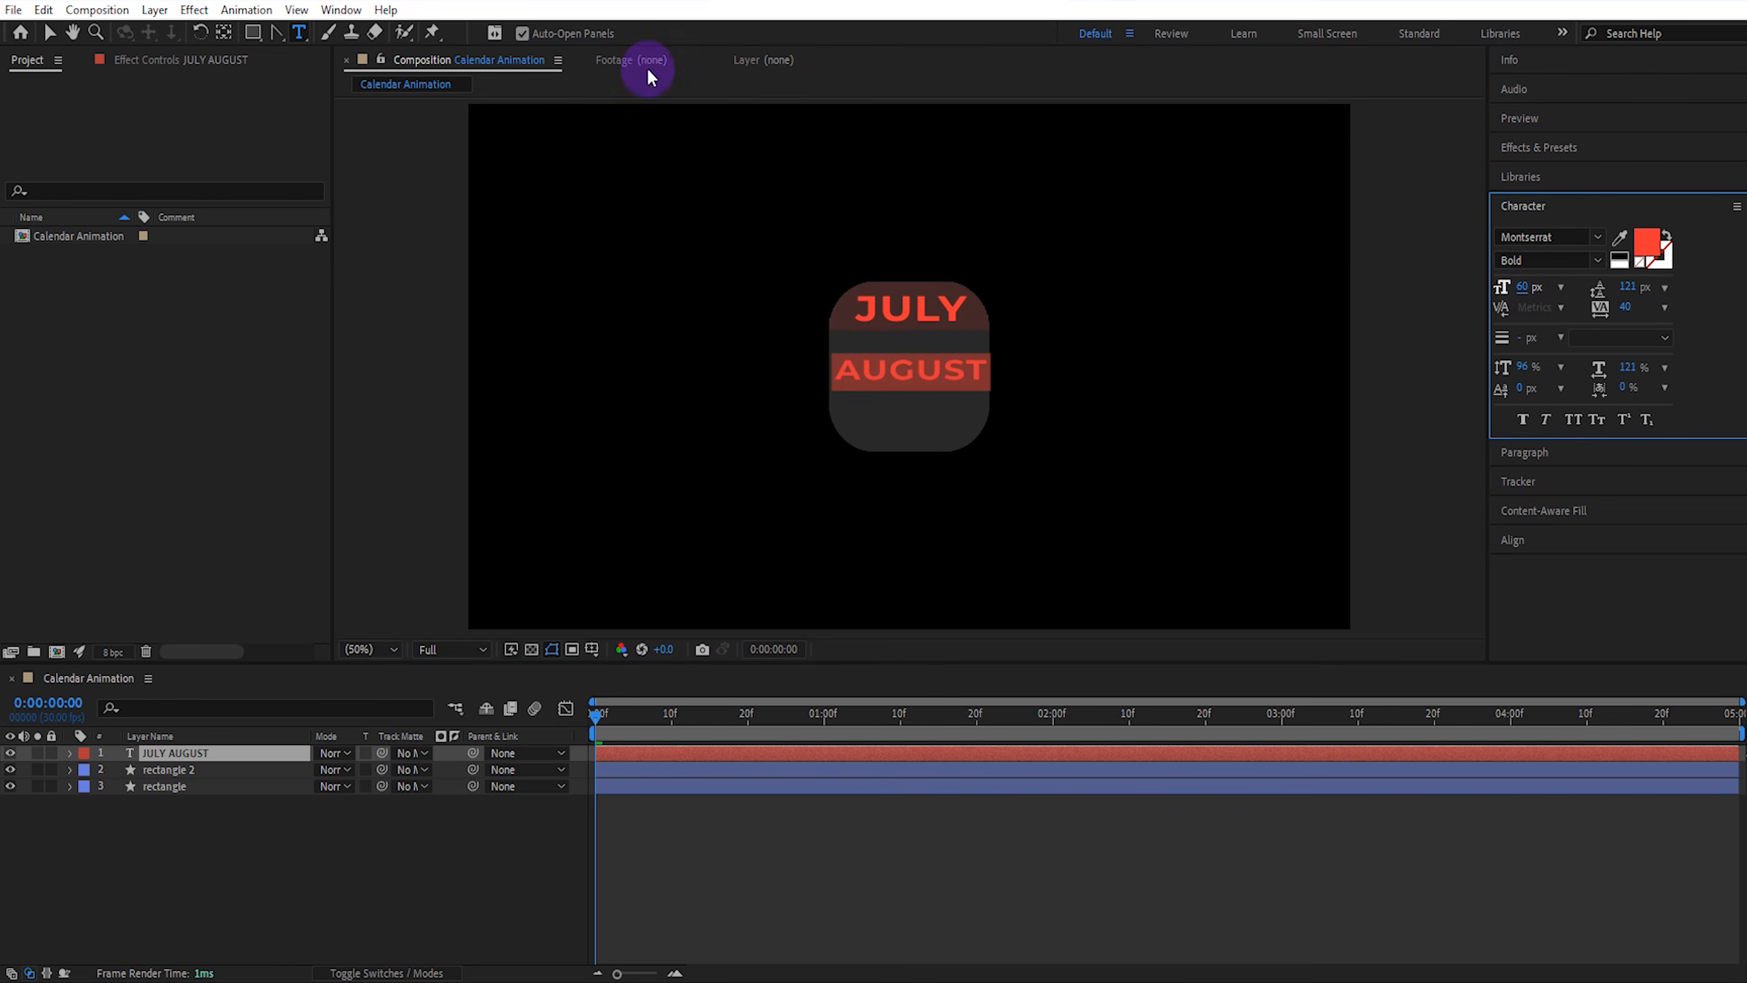
pyautogui.click(50, 36)
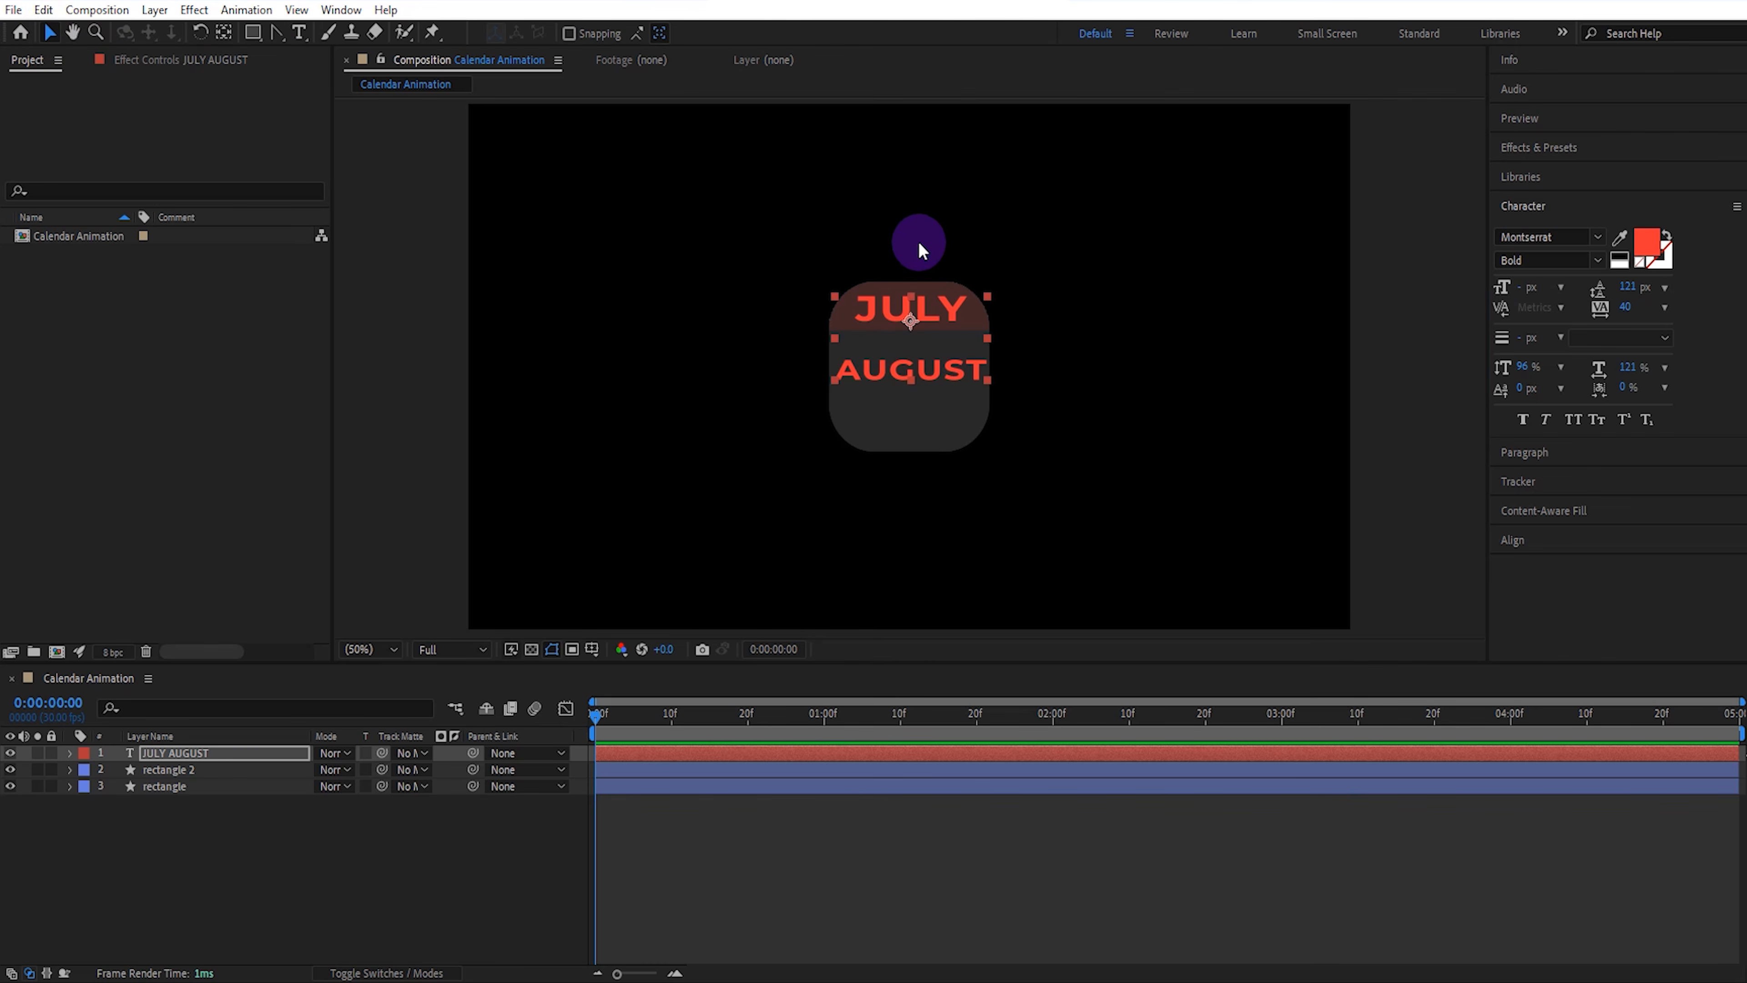
# Draw a rectangle on a new shape layer that completely covers the header and the word JULY
pyautogui.click(934, 290)
pyautogui.press('.')
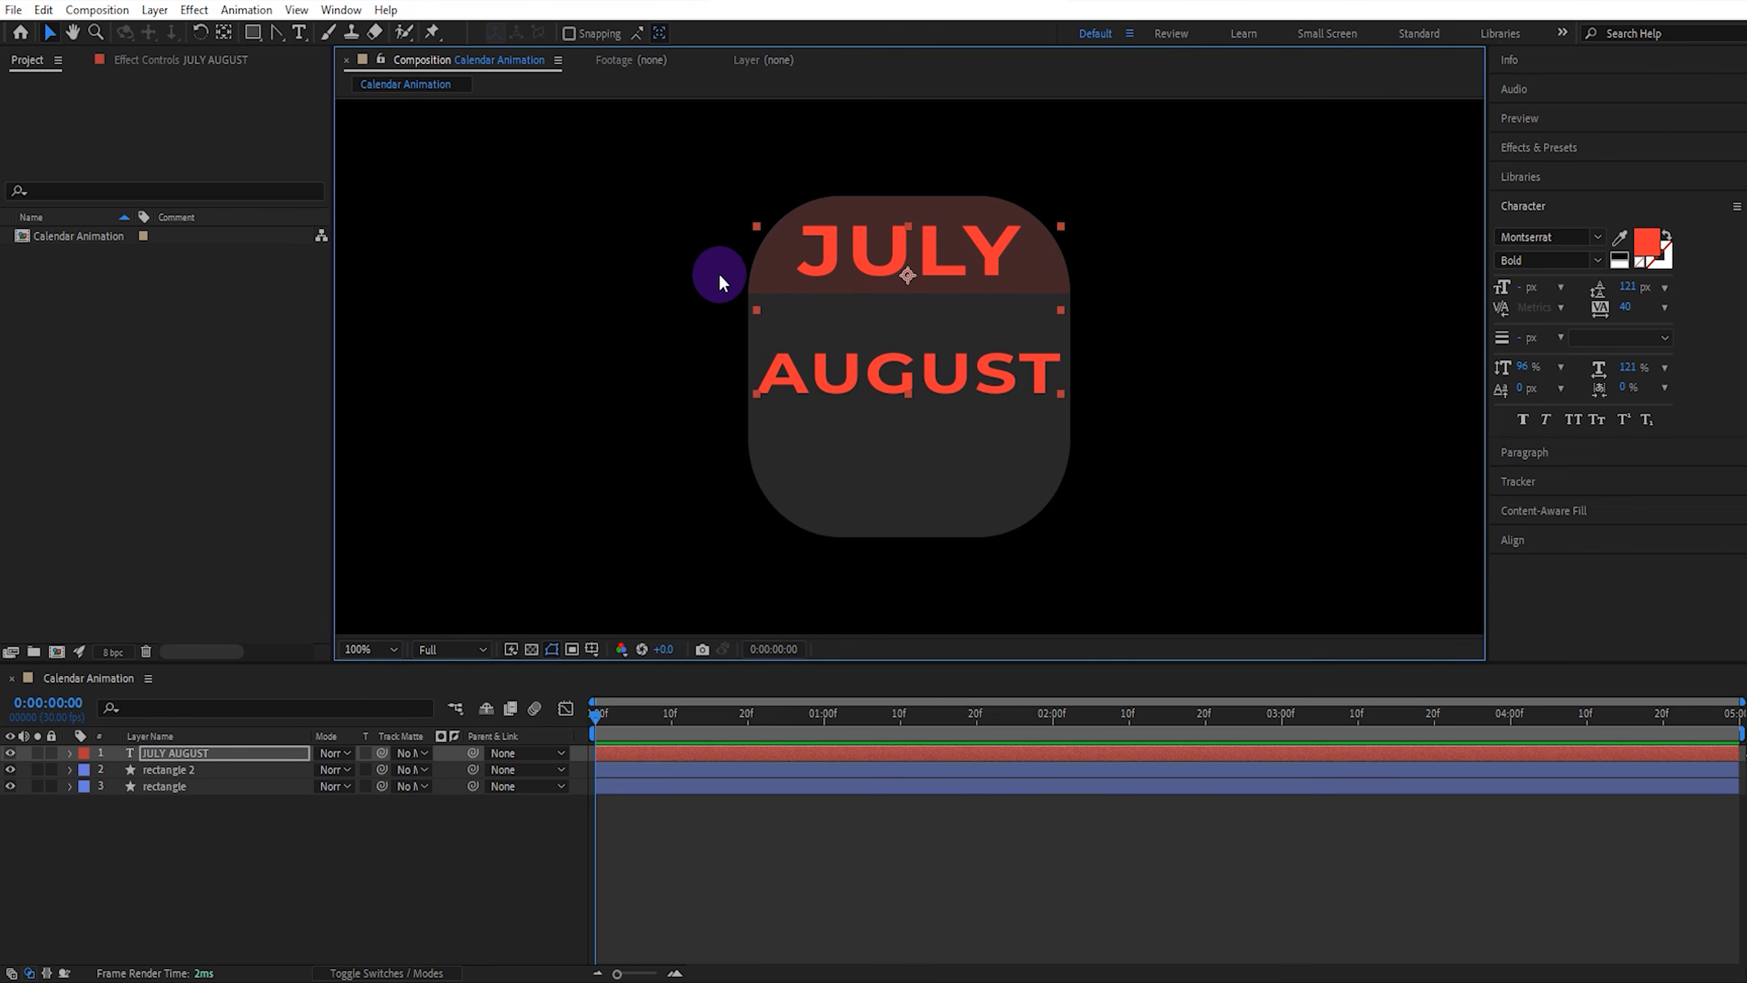
pyautogui.click(690, 274)
pyautogui.click(252, 32)
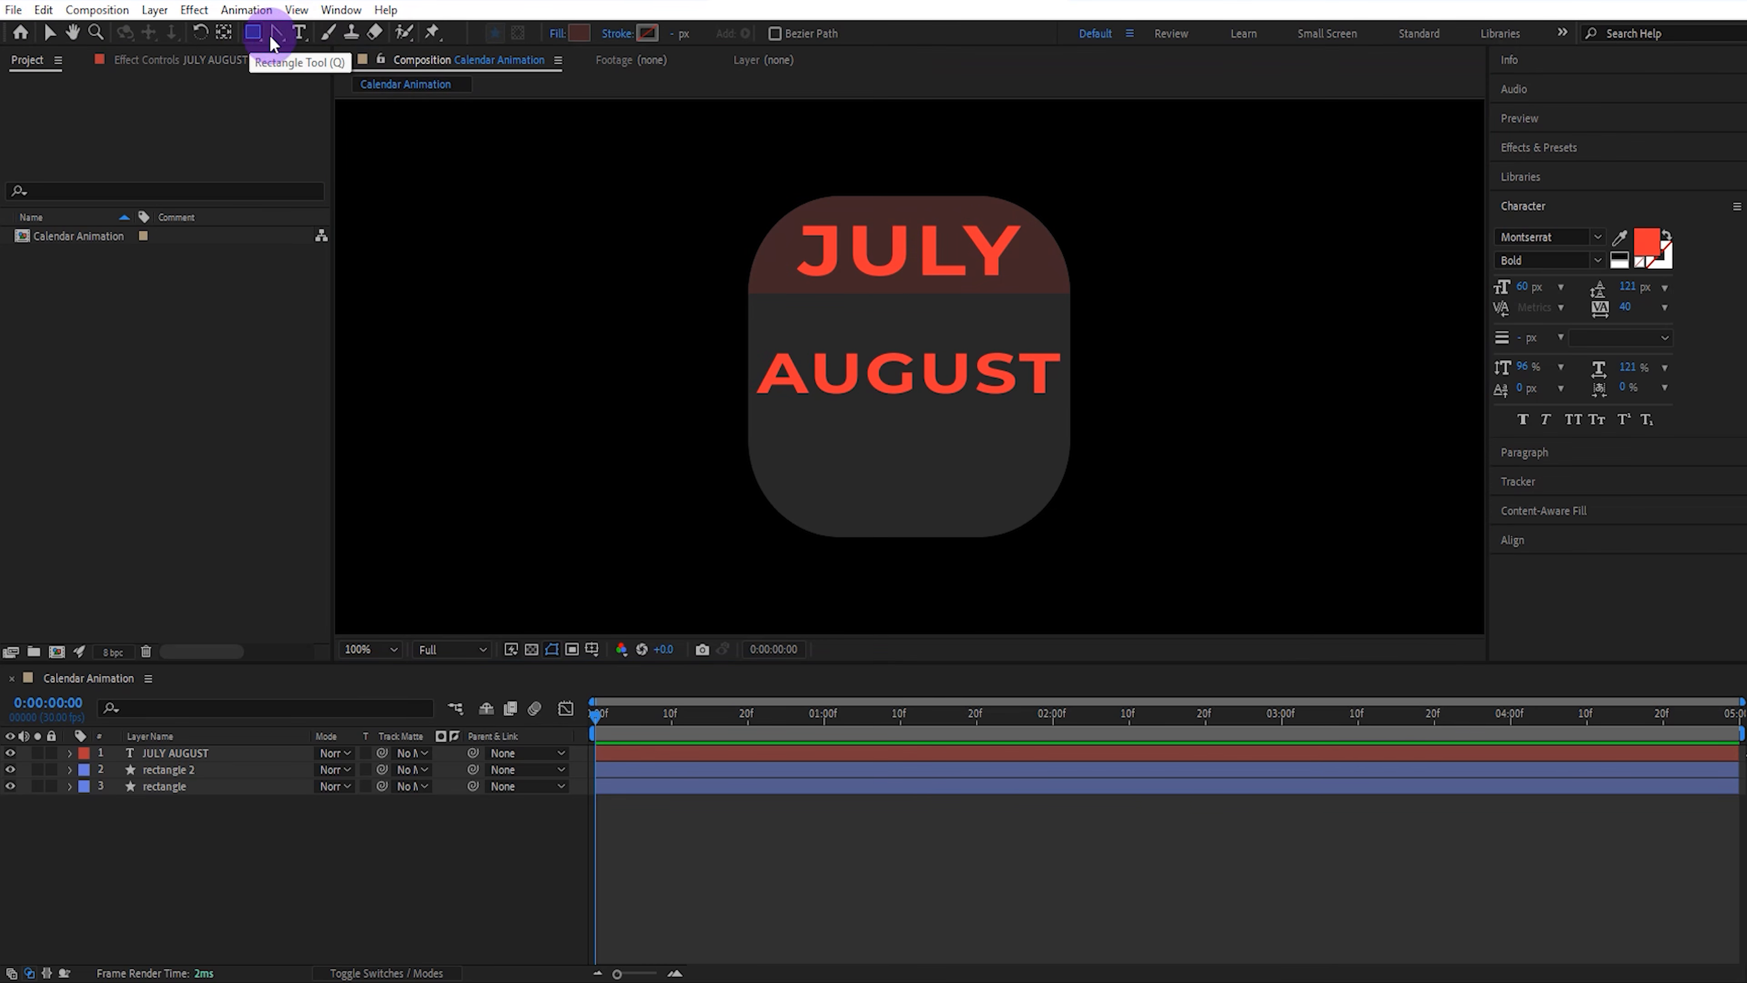
pyautogui.moveTo(732, 188); pyautogui.dragTo(1135, 283)
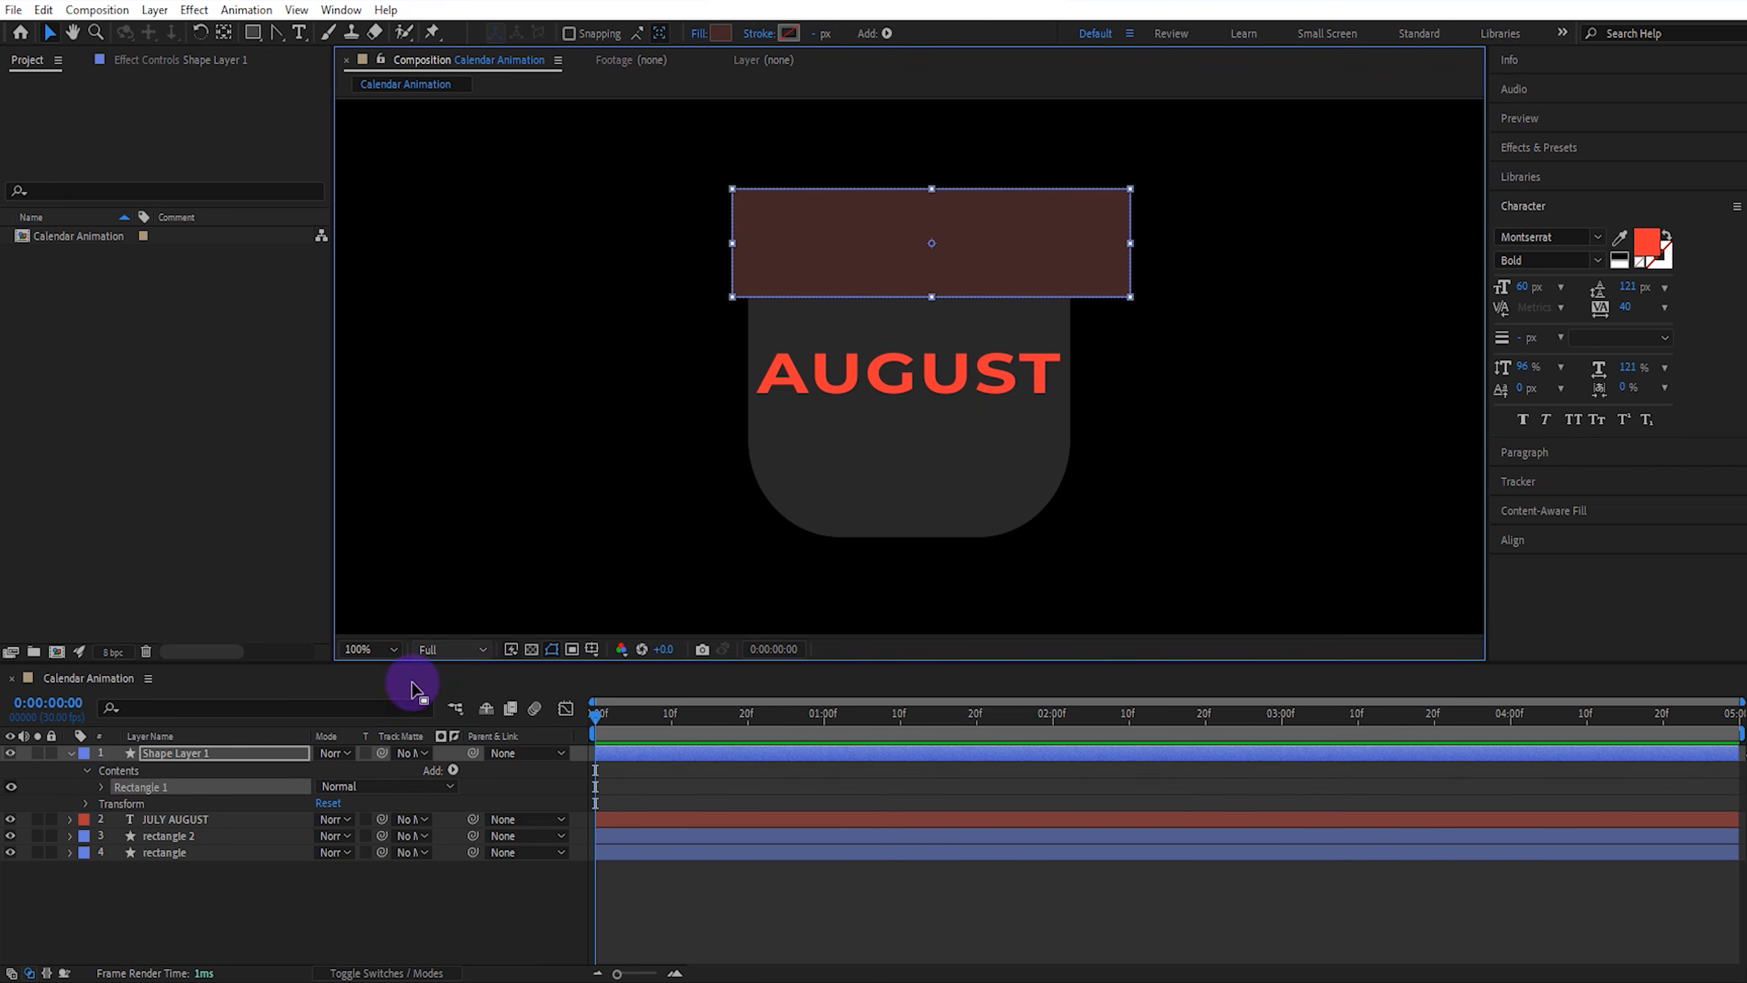
# Set Shape Layer 1 as the track matte of the JULY AUGUST text layer
pyautogui.click(271, 820)
pyautogui.press('v')
pyautogui.click(410, 819)
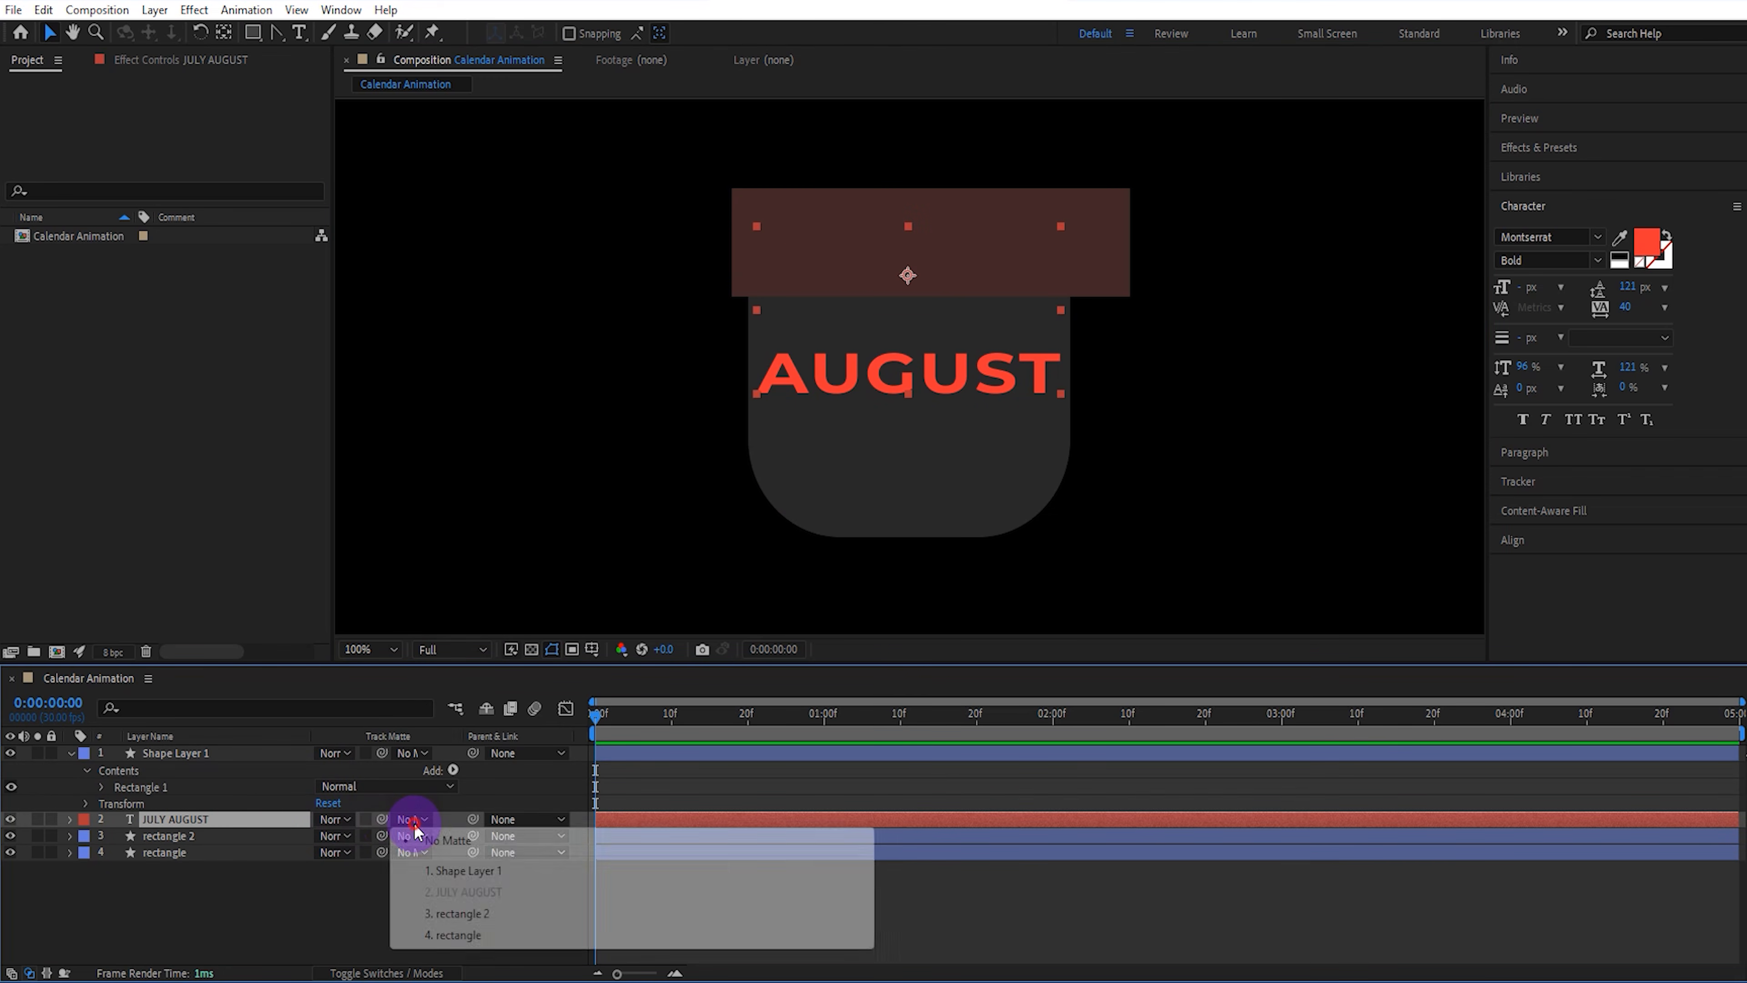
pyautogui.click(448, 871)
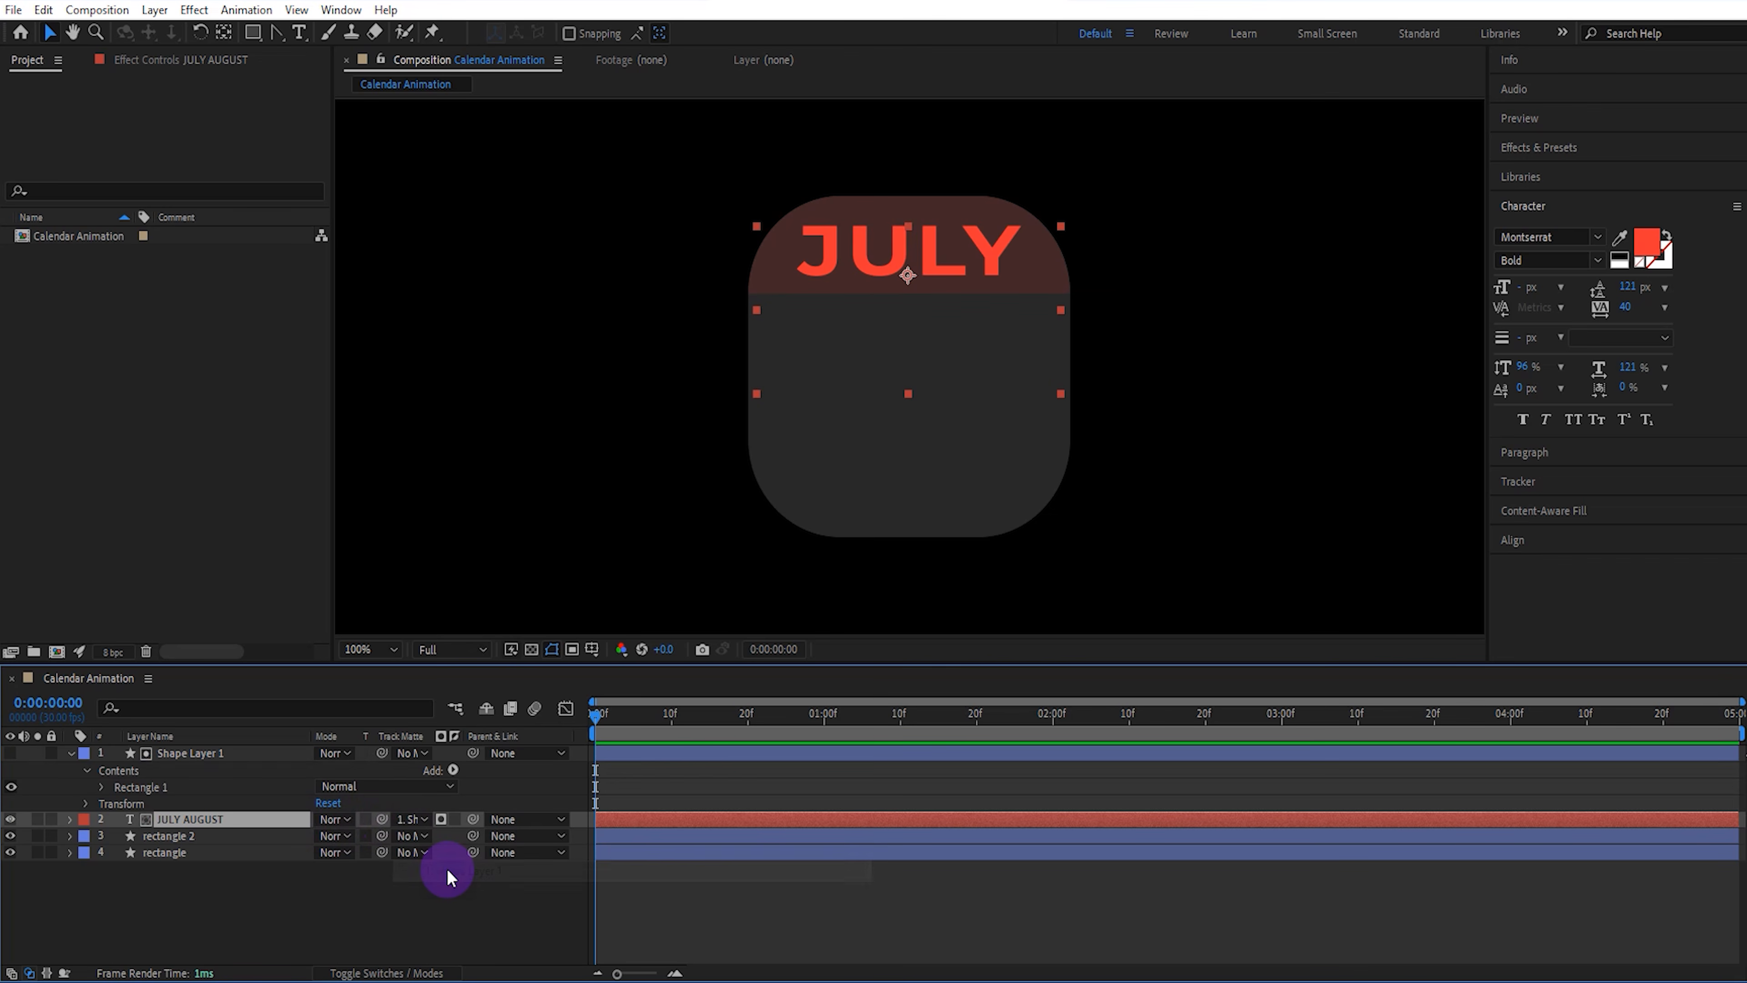
# Add a text layer listing the numbers 1 to 31 followed by 1, each on its own line
pyautogui.click(299, 34)
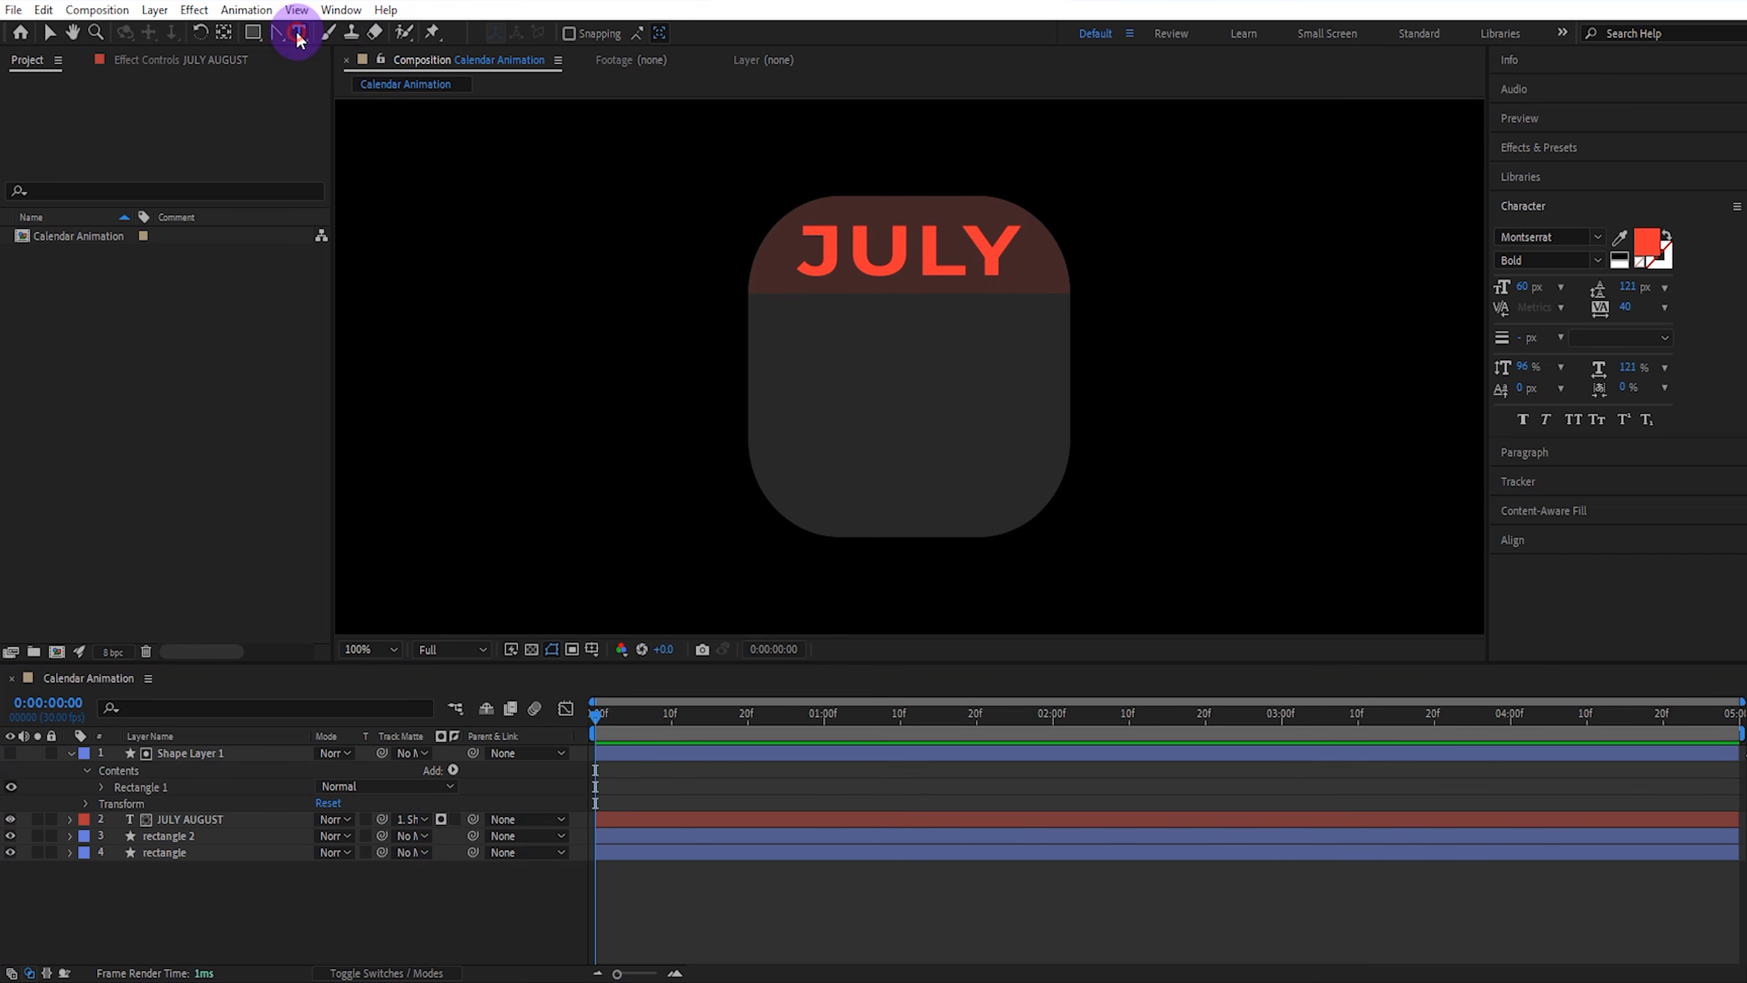
pyautogui.press(',')
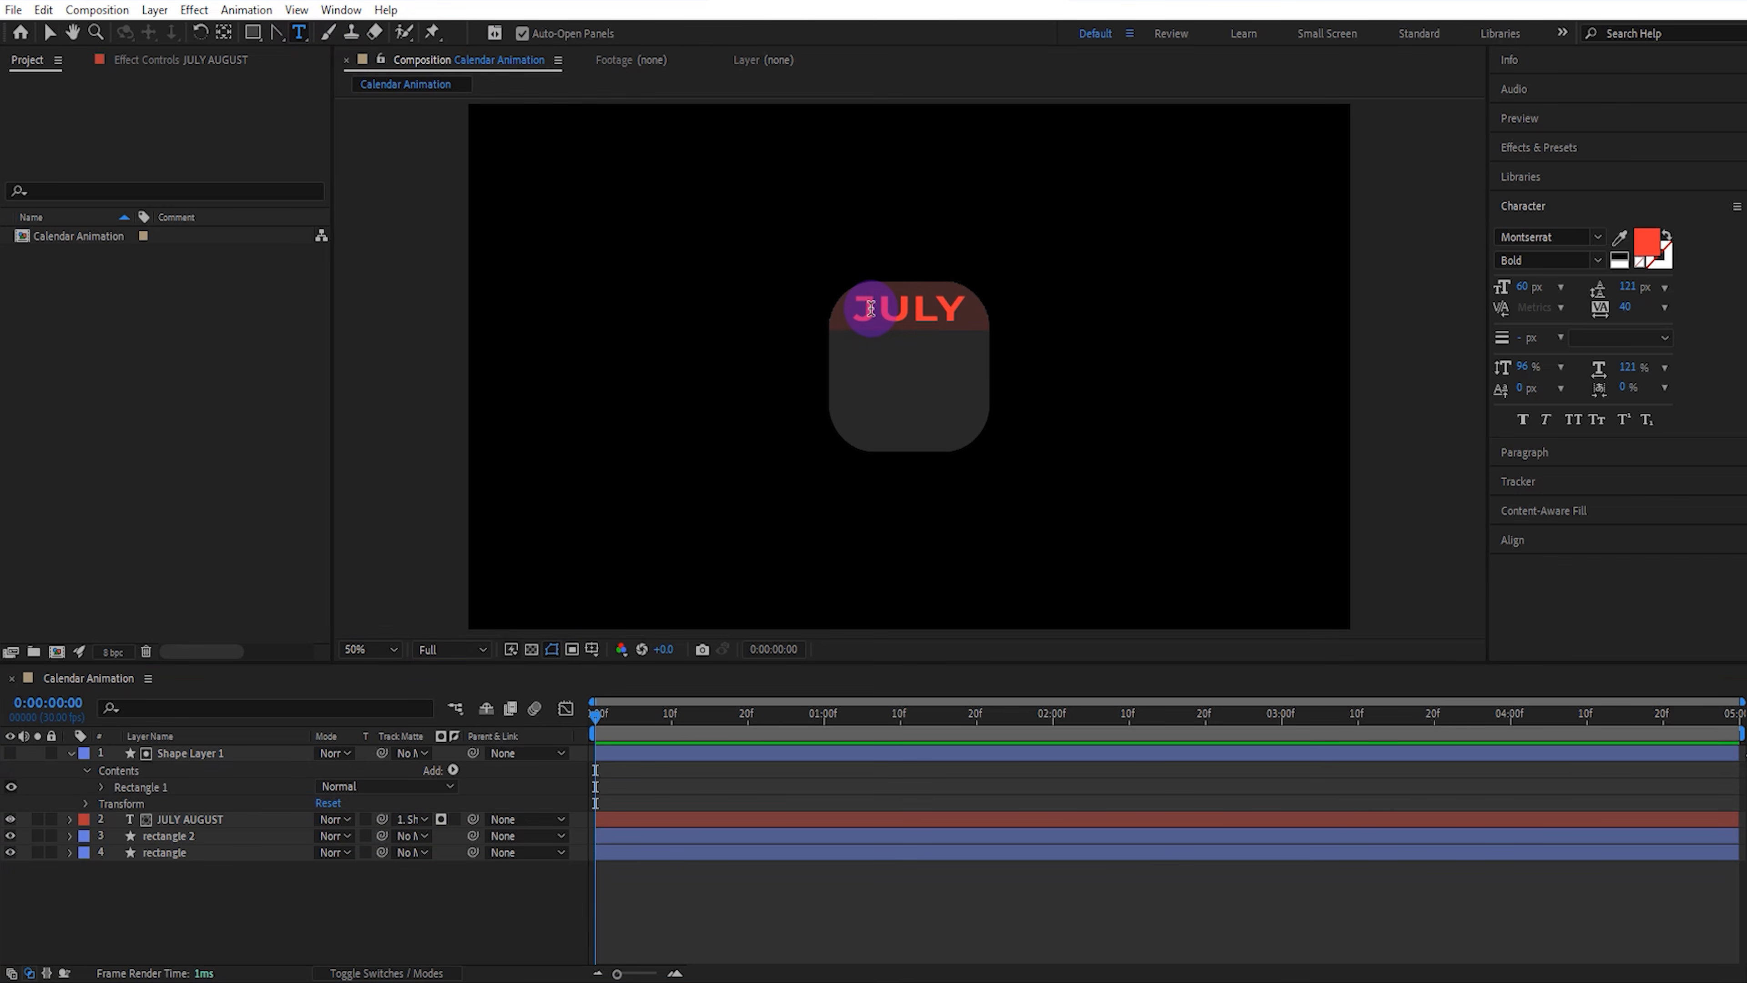
pyautogui.click(882, 177)
pyautogui.write('1')
pyautogui.press('Return')
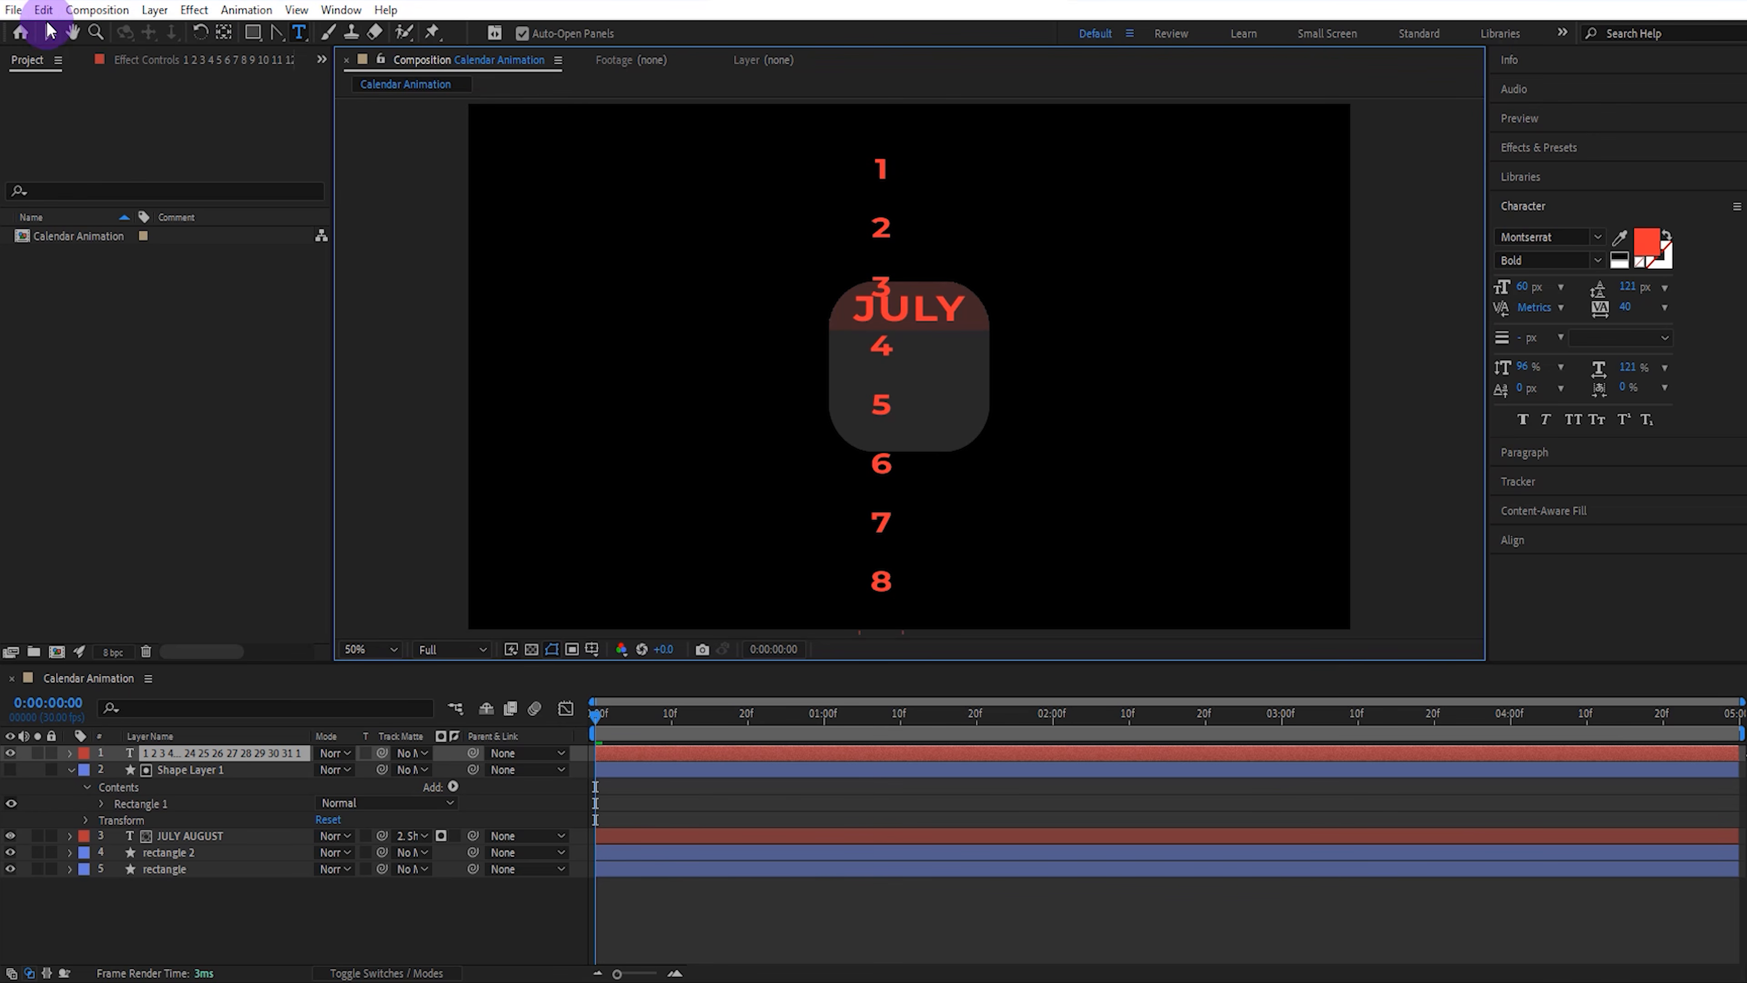
# Change the fill colour of the number text layer to white
pyautogui.click(50, 32)
pyautogui.click(1650, 243)
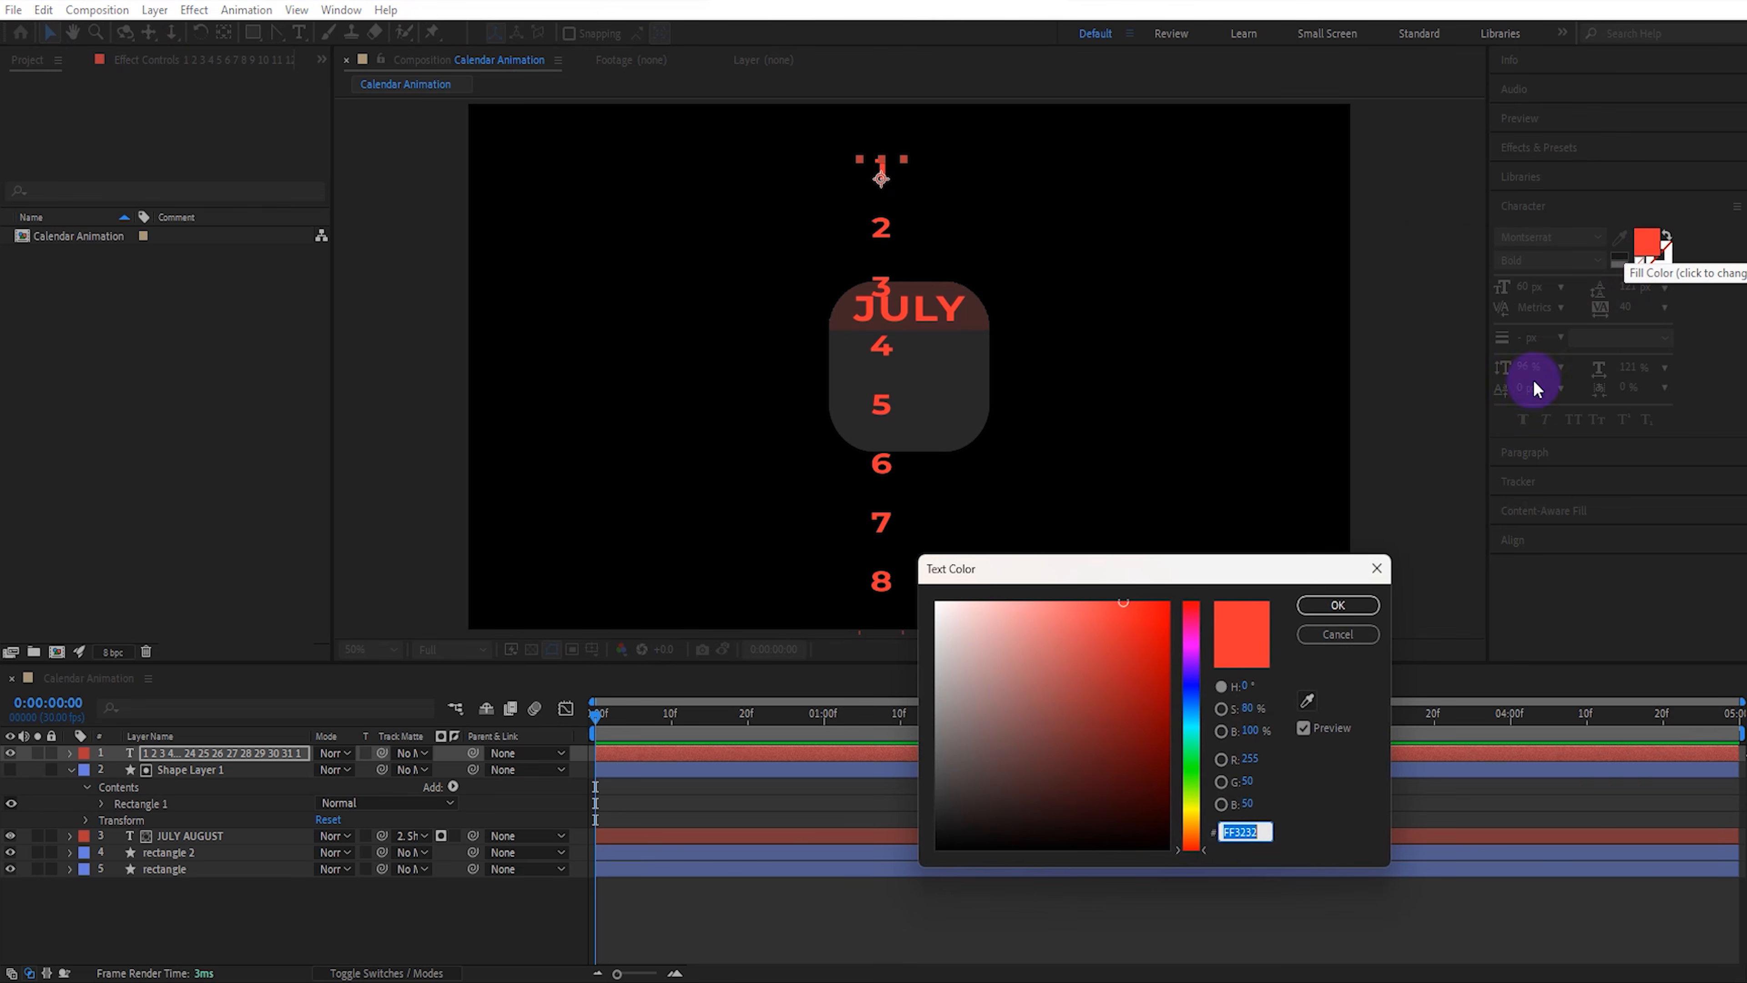
pyautogui.click(940, 605)
pyautogui.click(1335, 606)
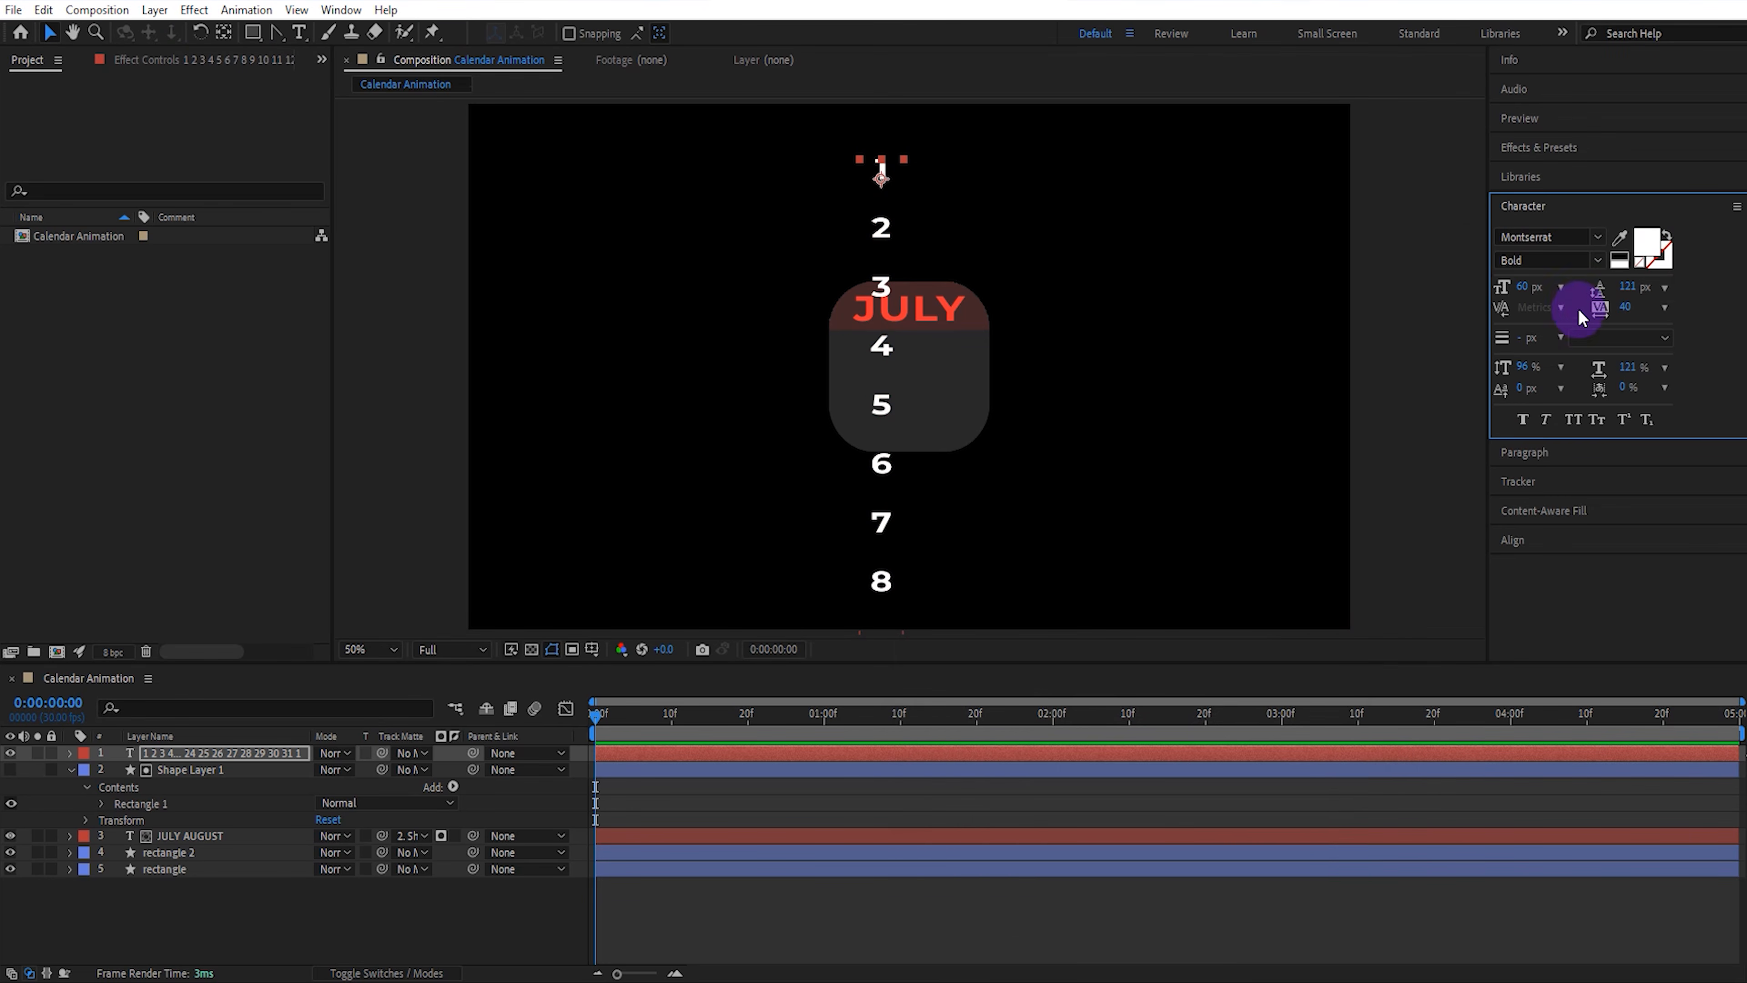
# Set the number text to the SemiBold font style with a font size of 100 px
pyautogui.click(1597, 260)
pyautogui.click(1576, 493)
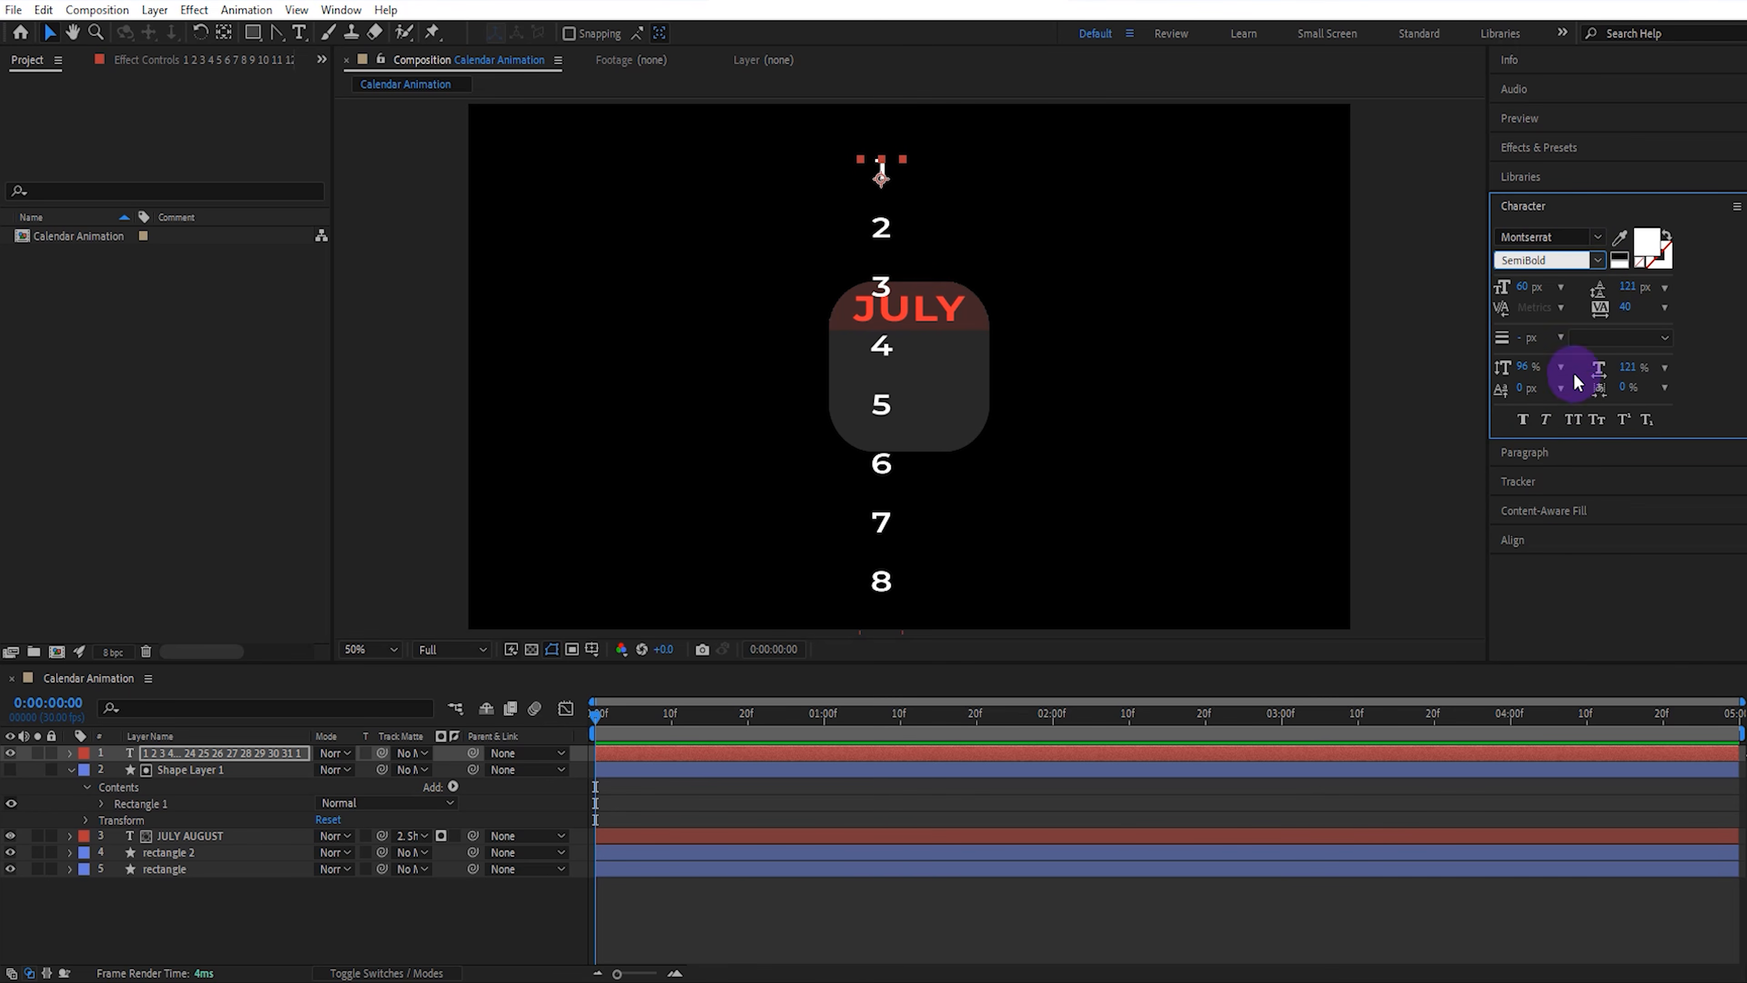
pyautogui.moveTo(1521, 285); pyautogui.dragTo(1569, 286)
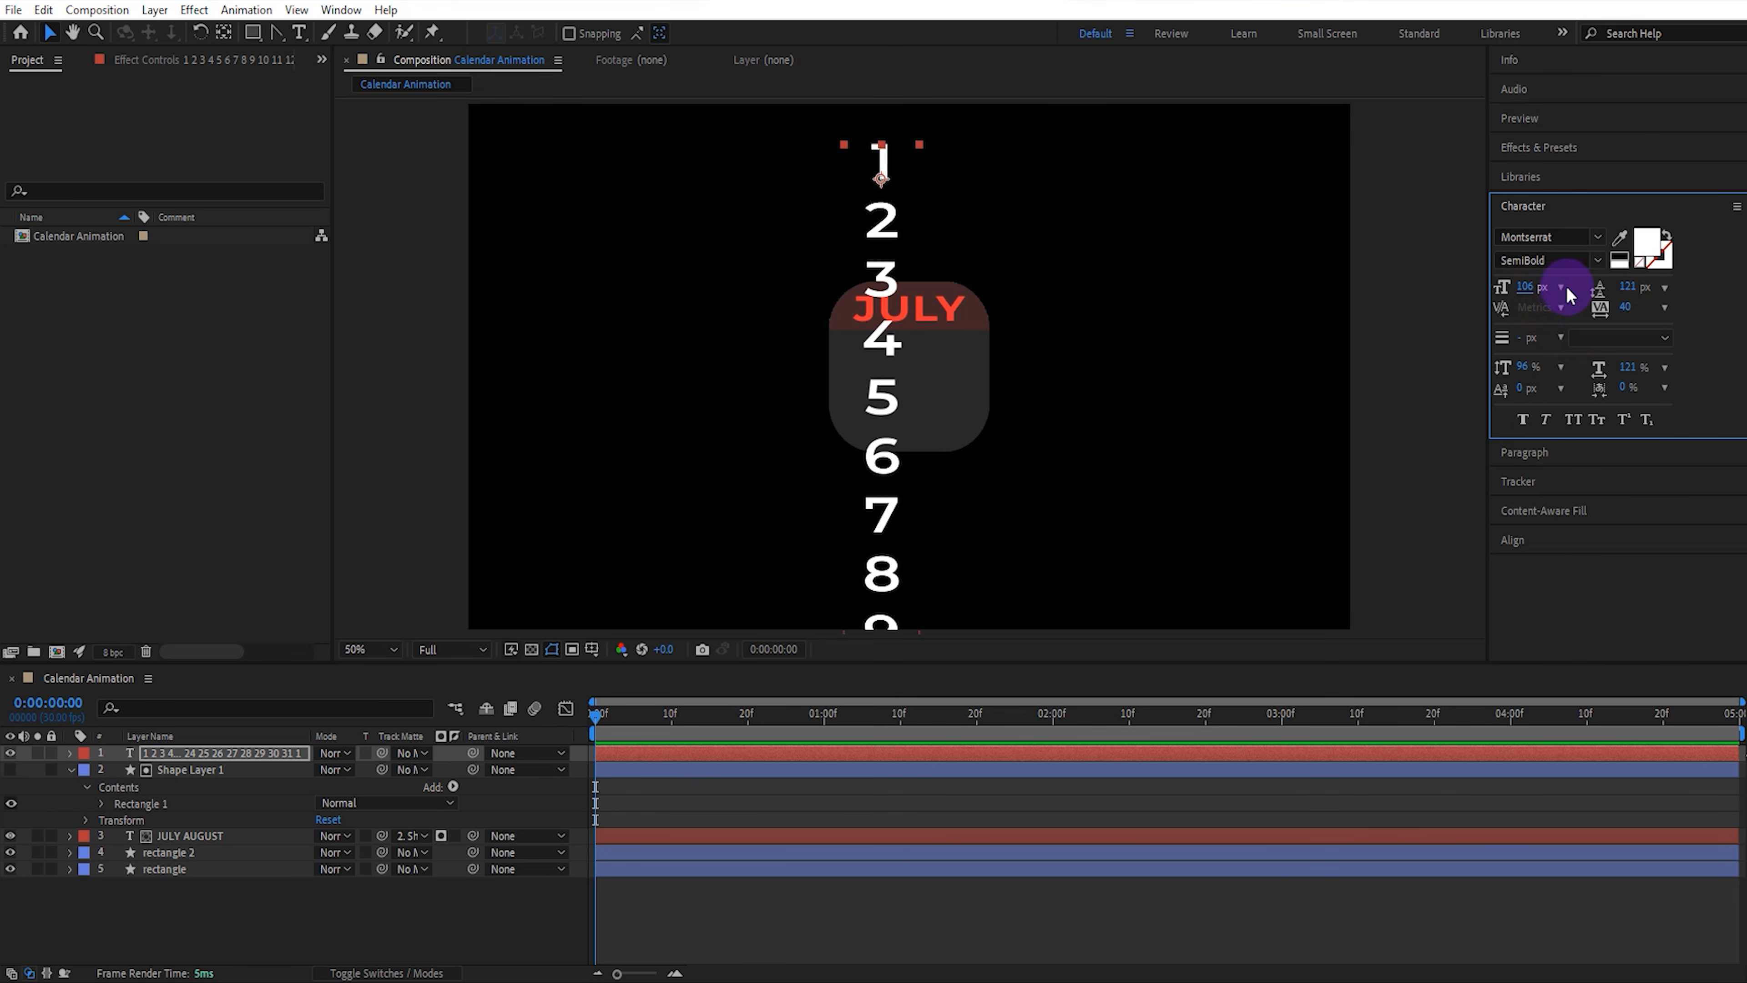
pyautogui.write('100')
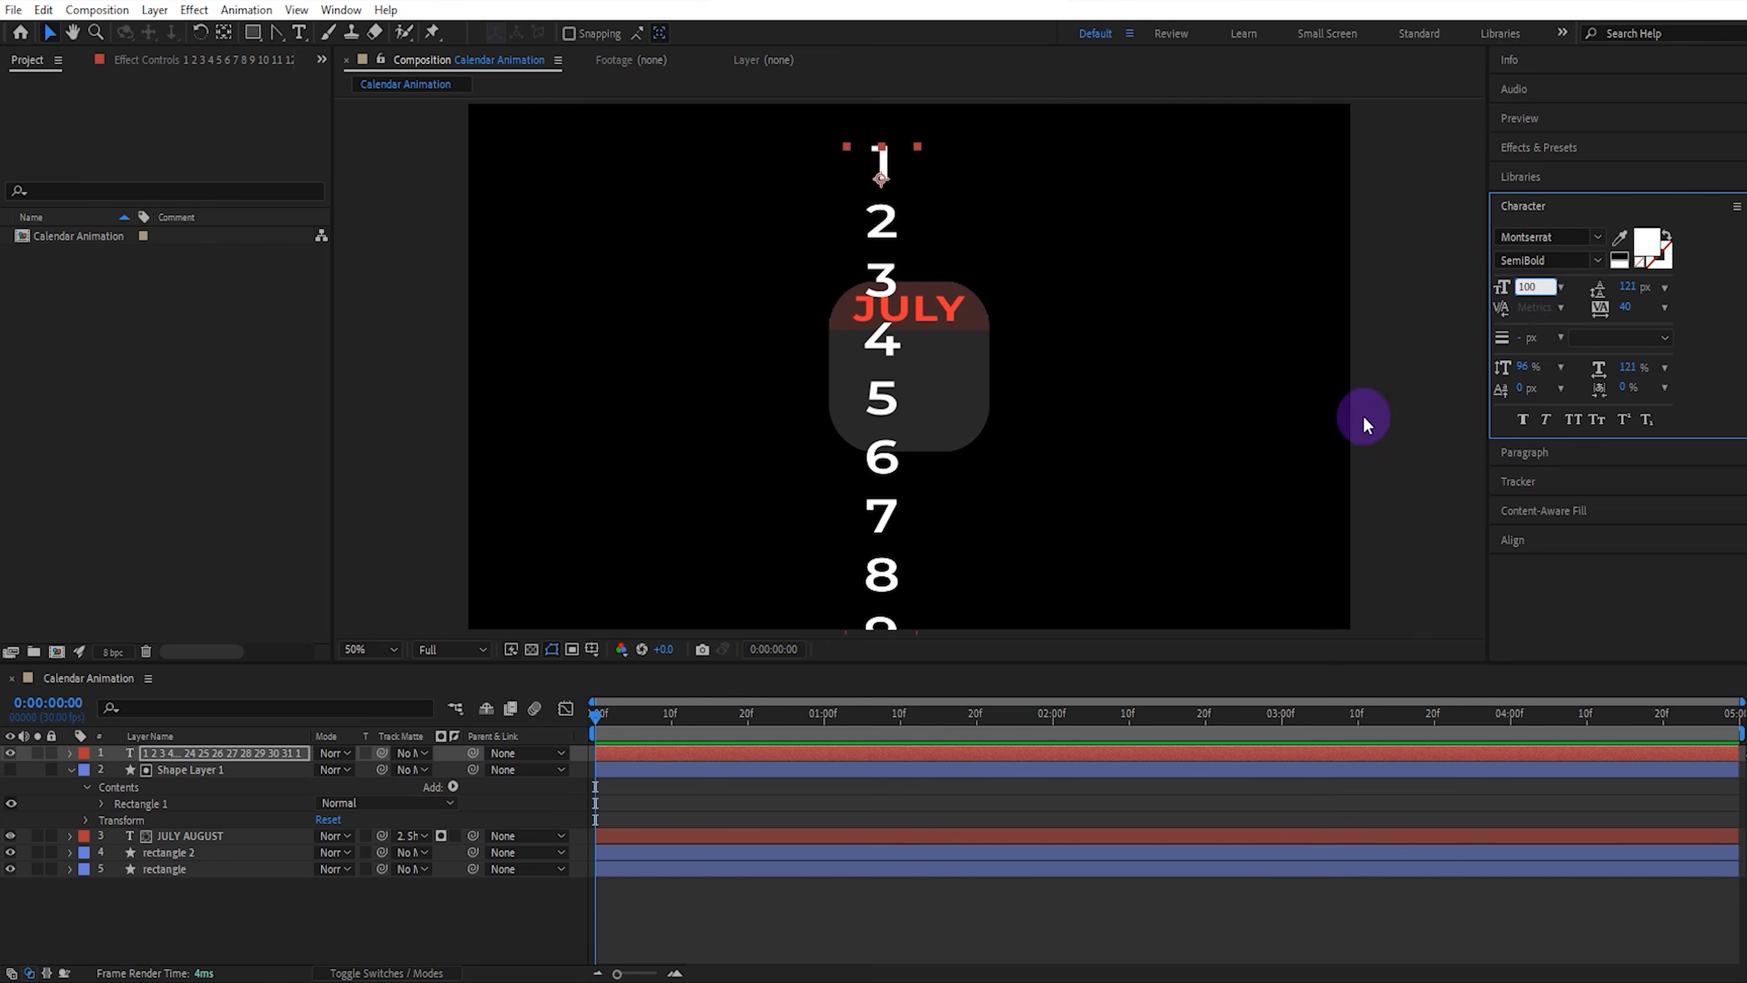
# Move the number text so the first 1 is centred in the calendar body below JULY, using the title/action safe guides for alignment
pyautogui.click(285, 759)
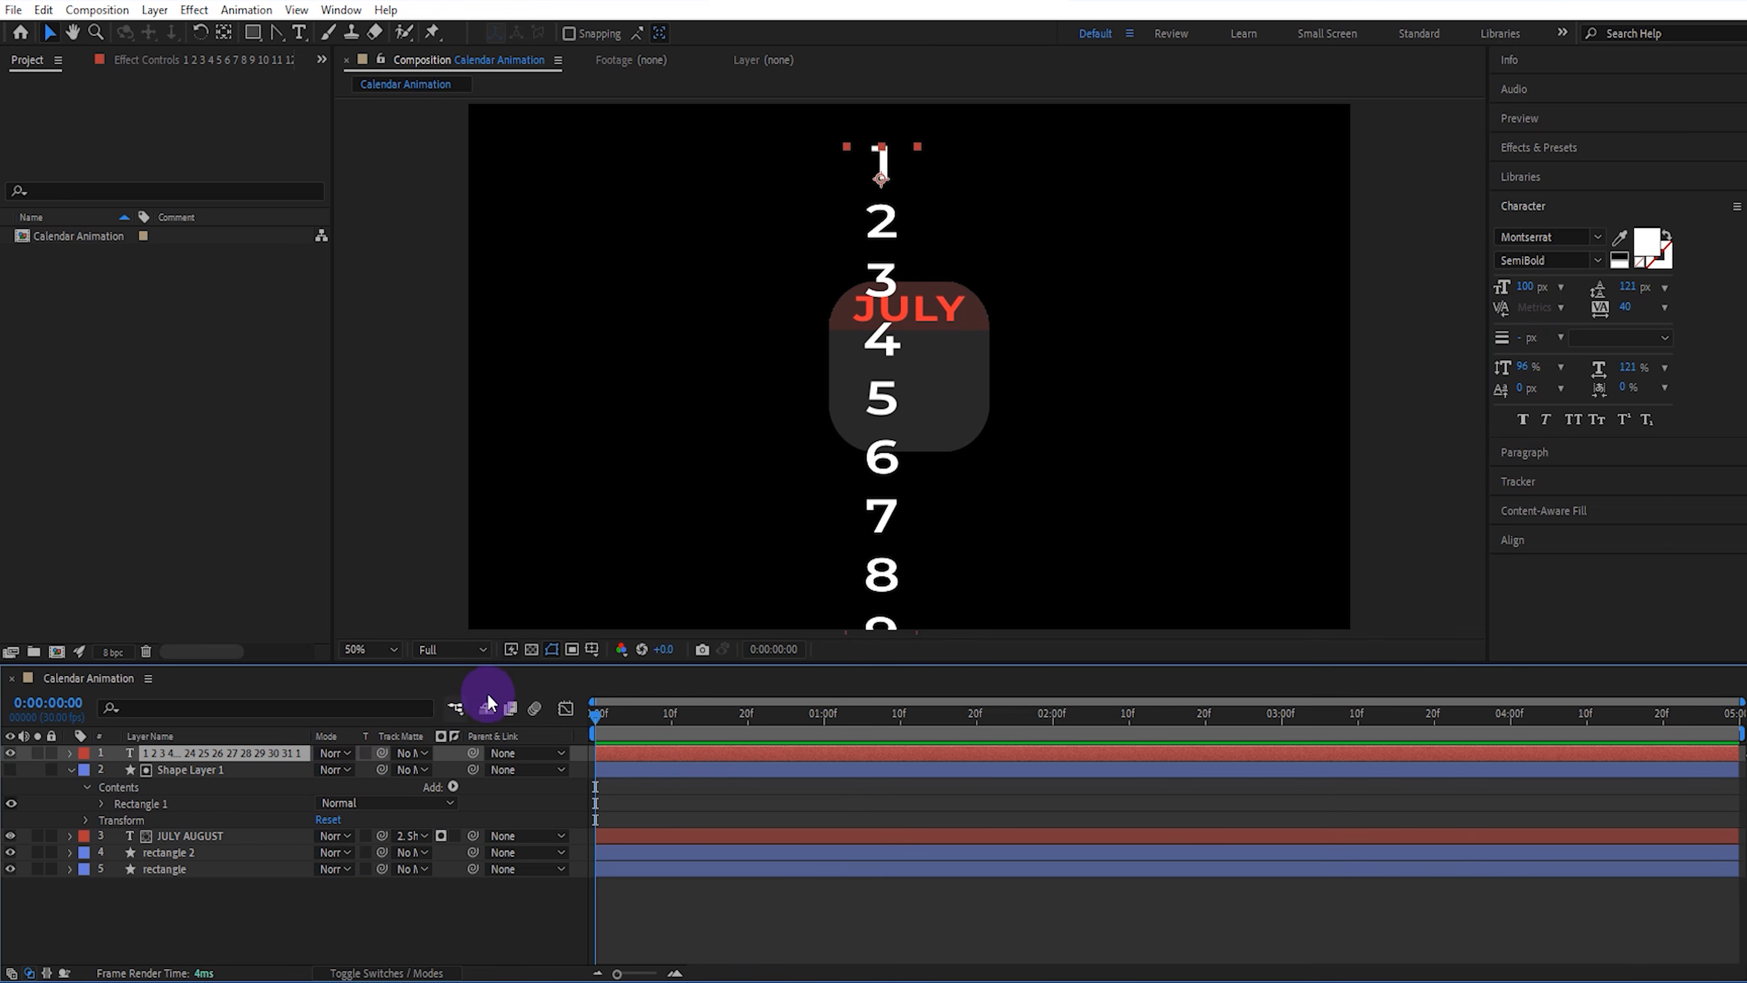
pyautogui.click(592, 649)
pyautogui.click(628, 672)
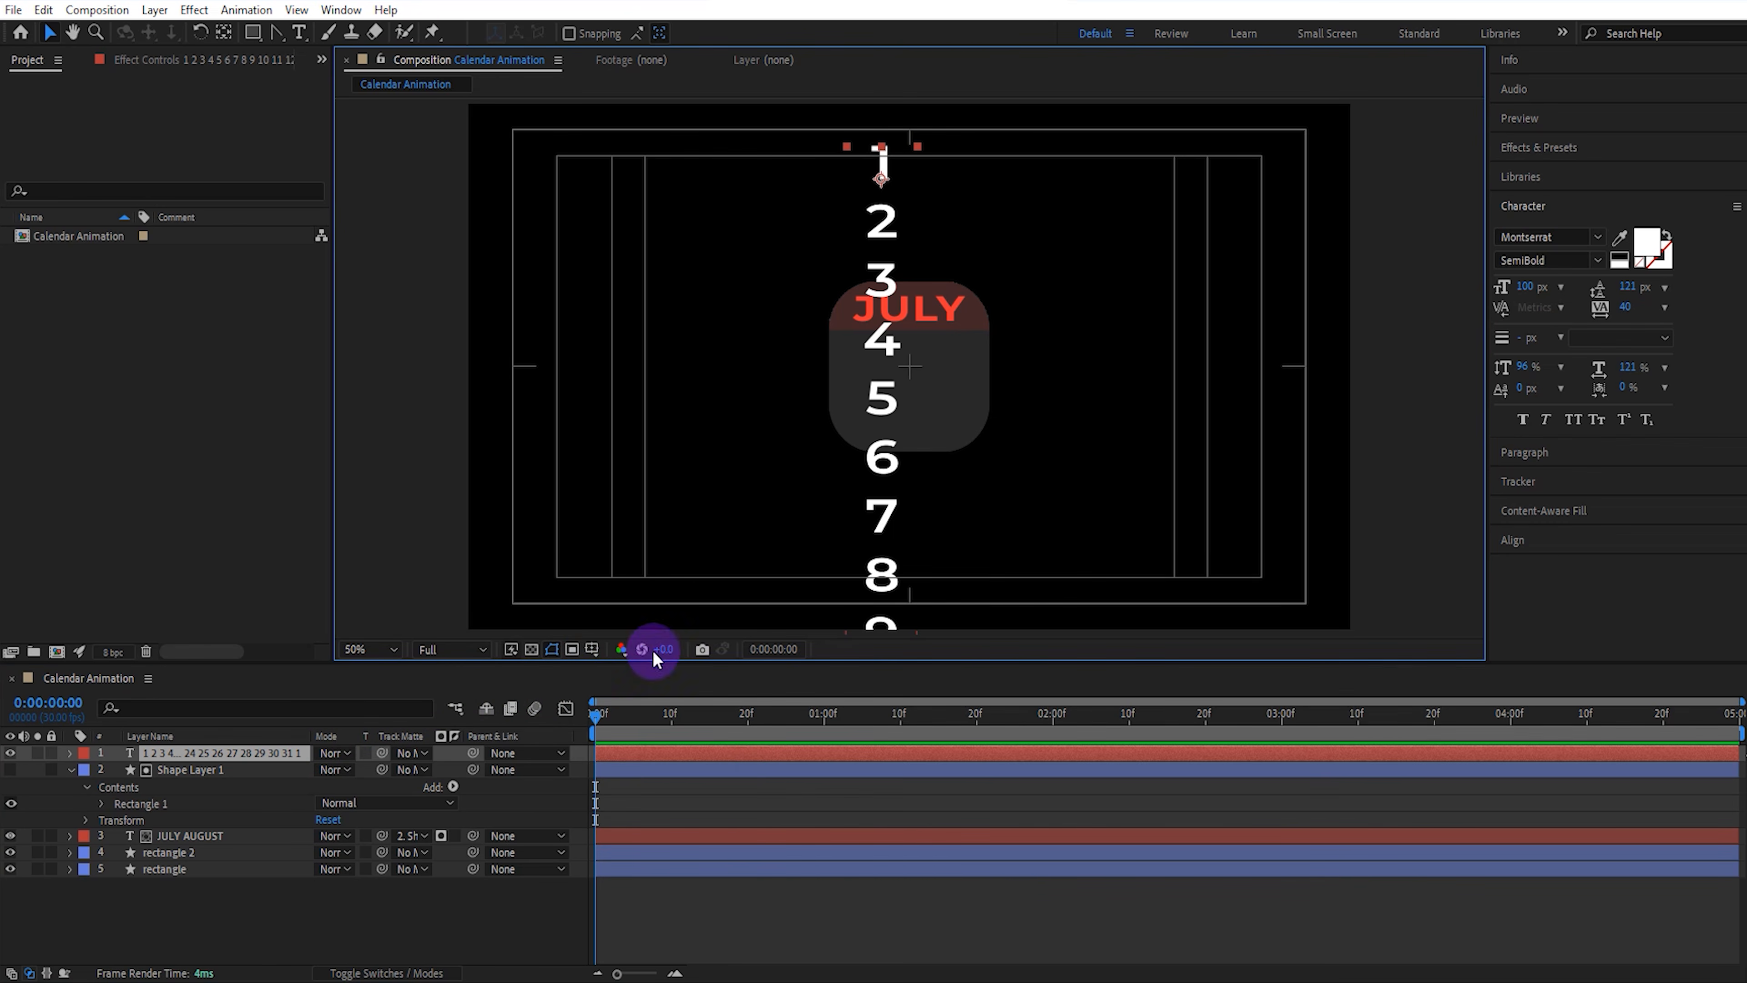
pyautogui.moveTo(883, 181); pyautogui.dragTo(910, 396)
pyautogui.click(593, 649)
pyautogui.click(629, 672)
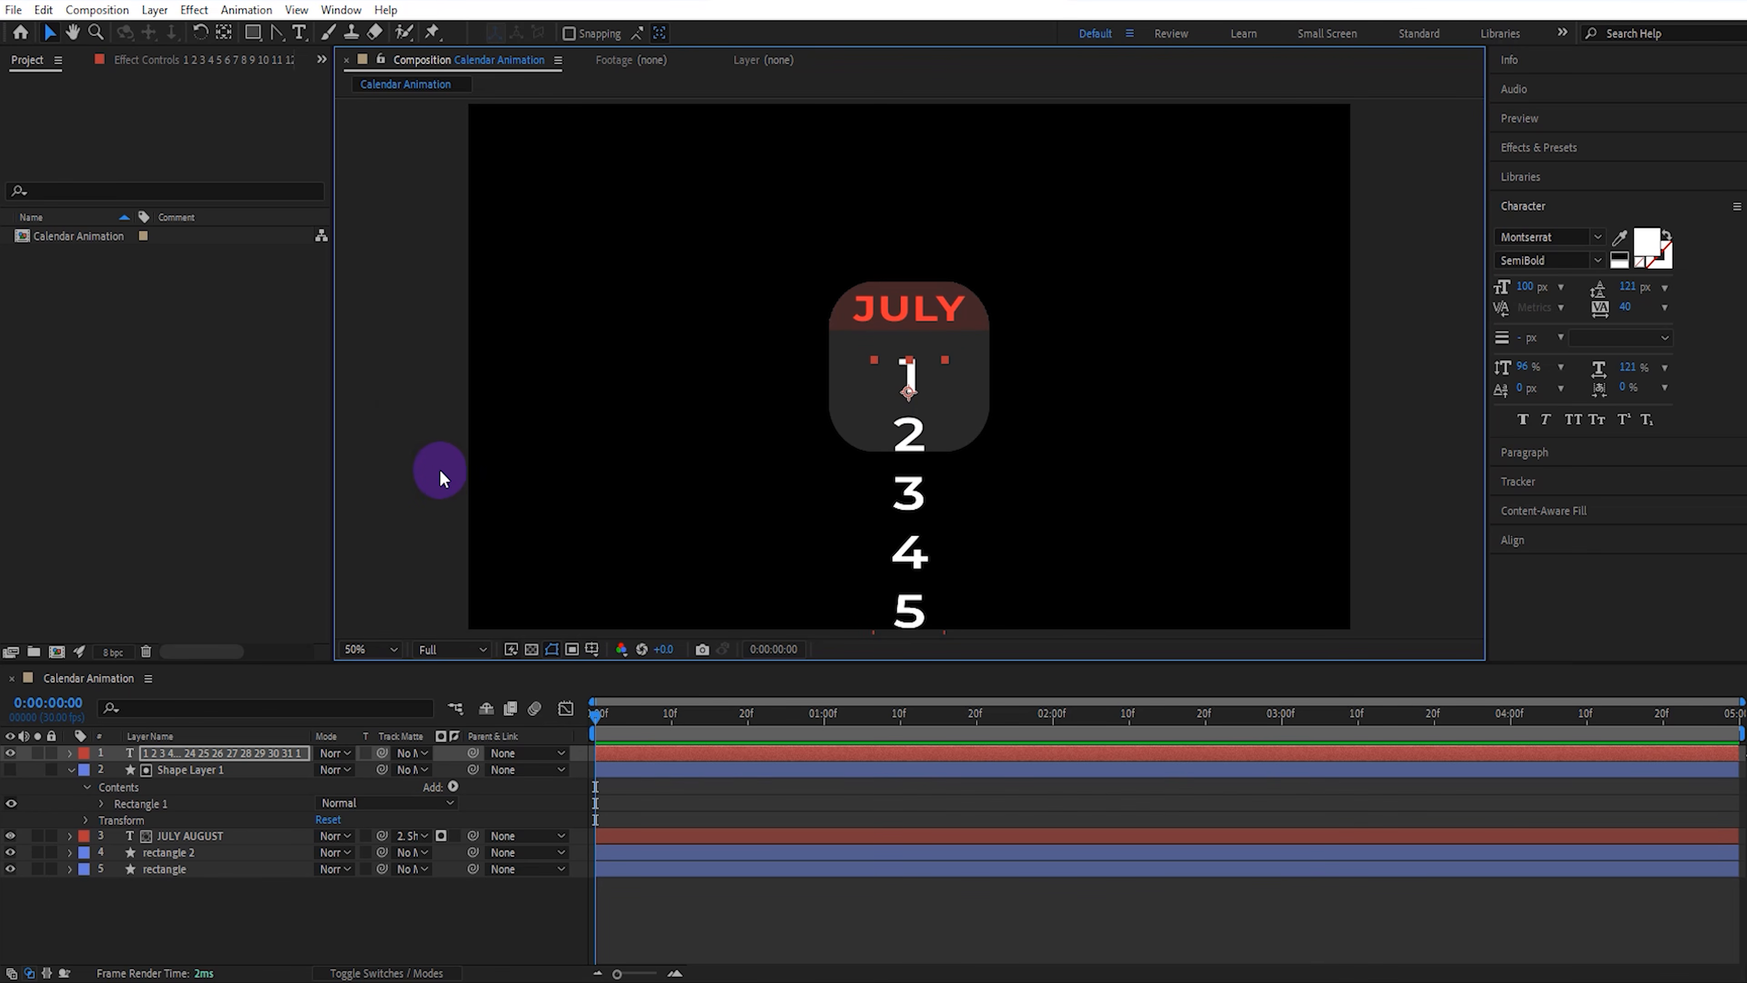
# Draw a rectangle on a new shape layer that covers the number 1 in the calendar body
pyautogui.click(441, 479)
pyautogui.click(254, 34)
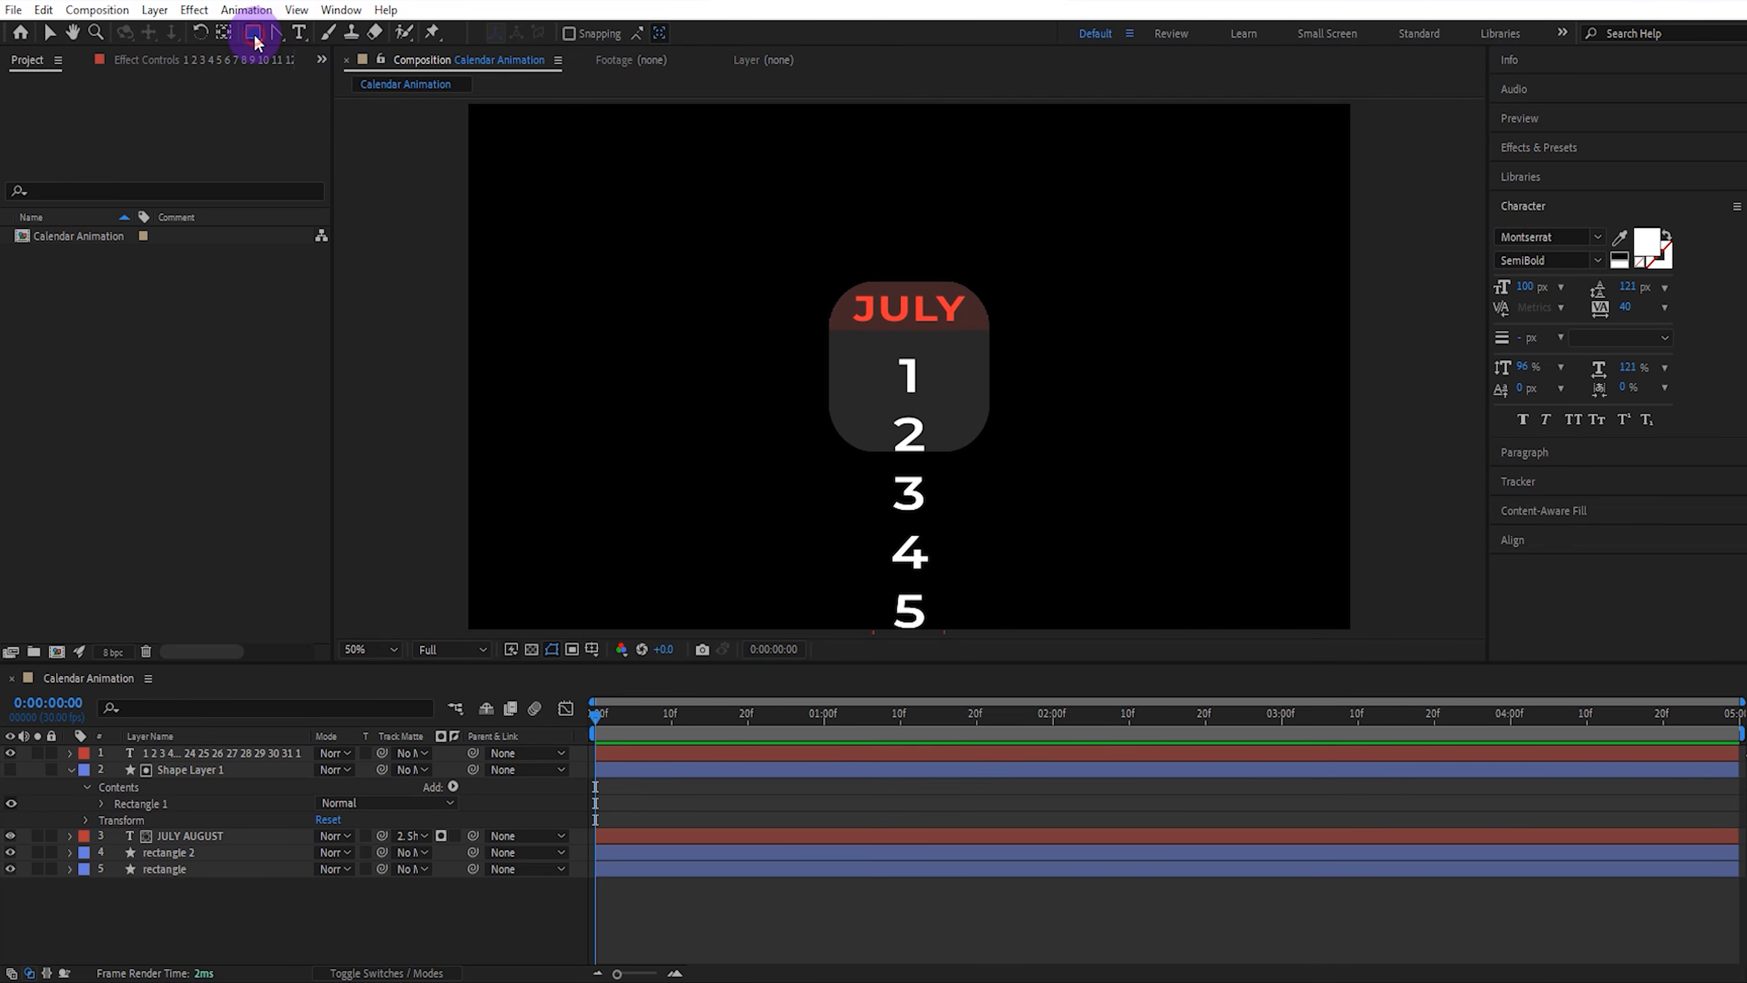
pyautogui.press('.')
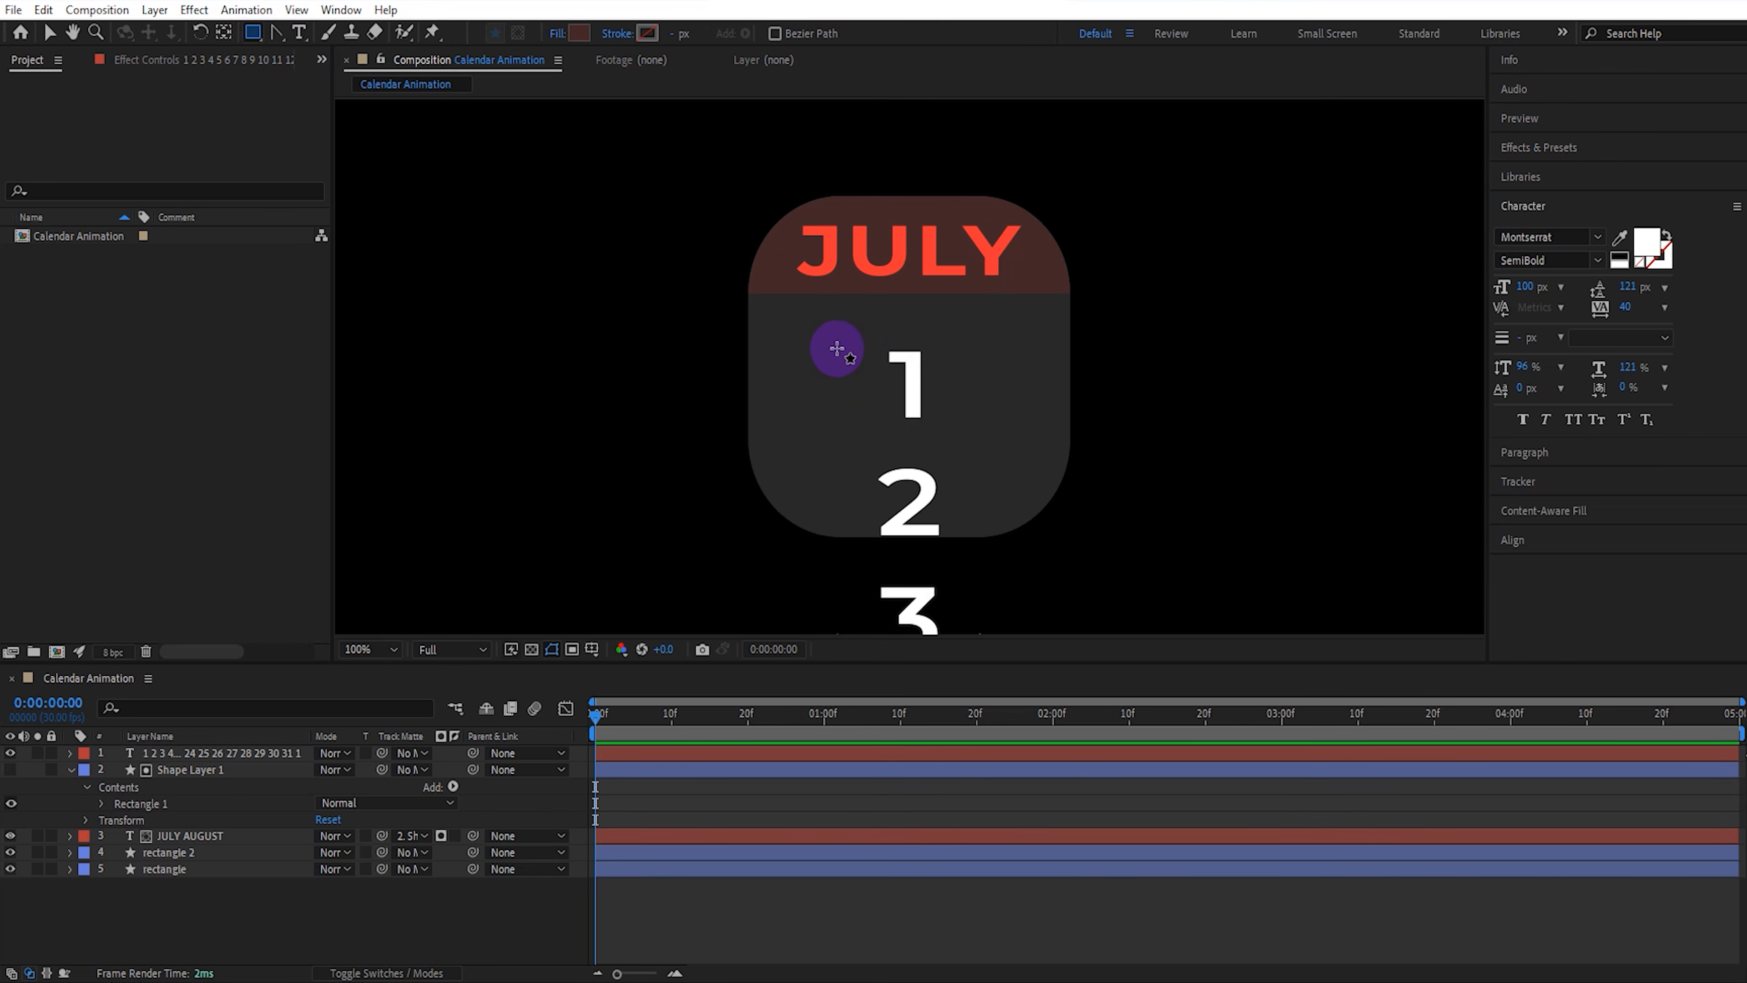
pyautogui.moveTo(841, 343)
pyautogui.mouseDown()
pyautogui.moveTo(880, 392)
pyautogui.moveTo(1004, 435)
pyautogui.mouseUp()
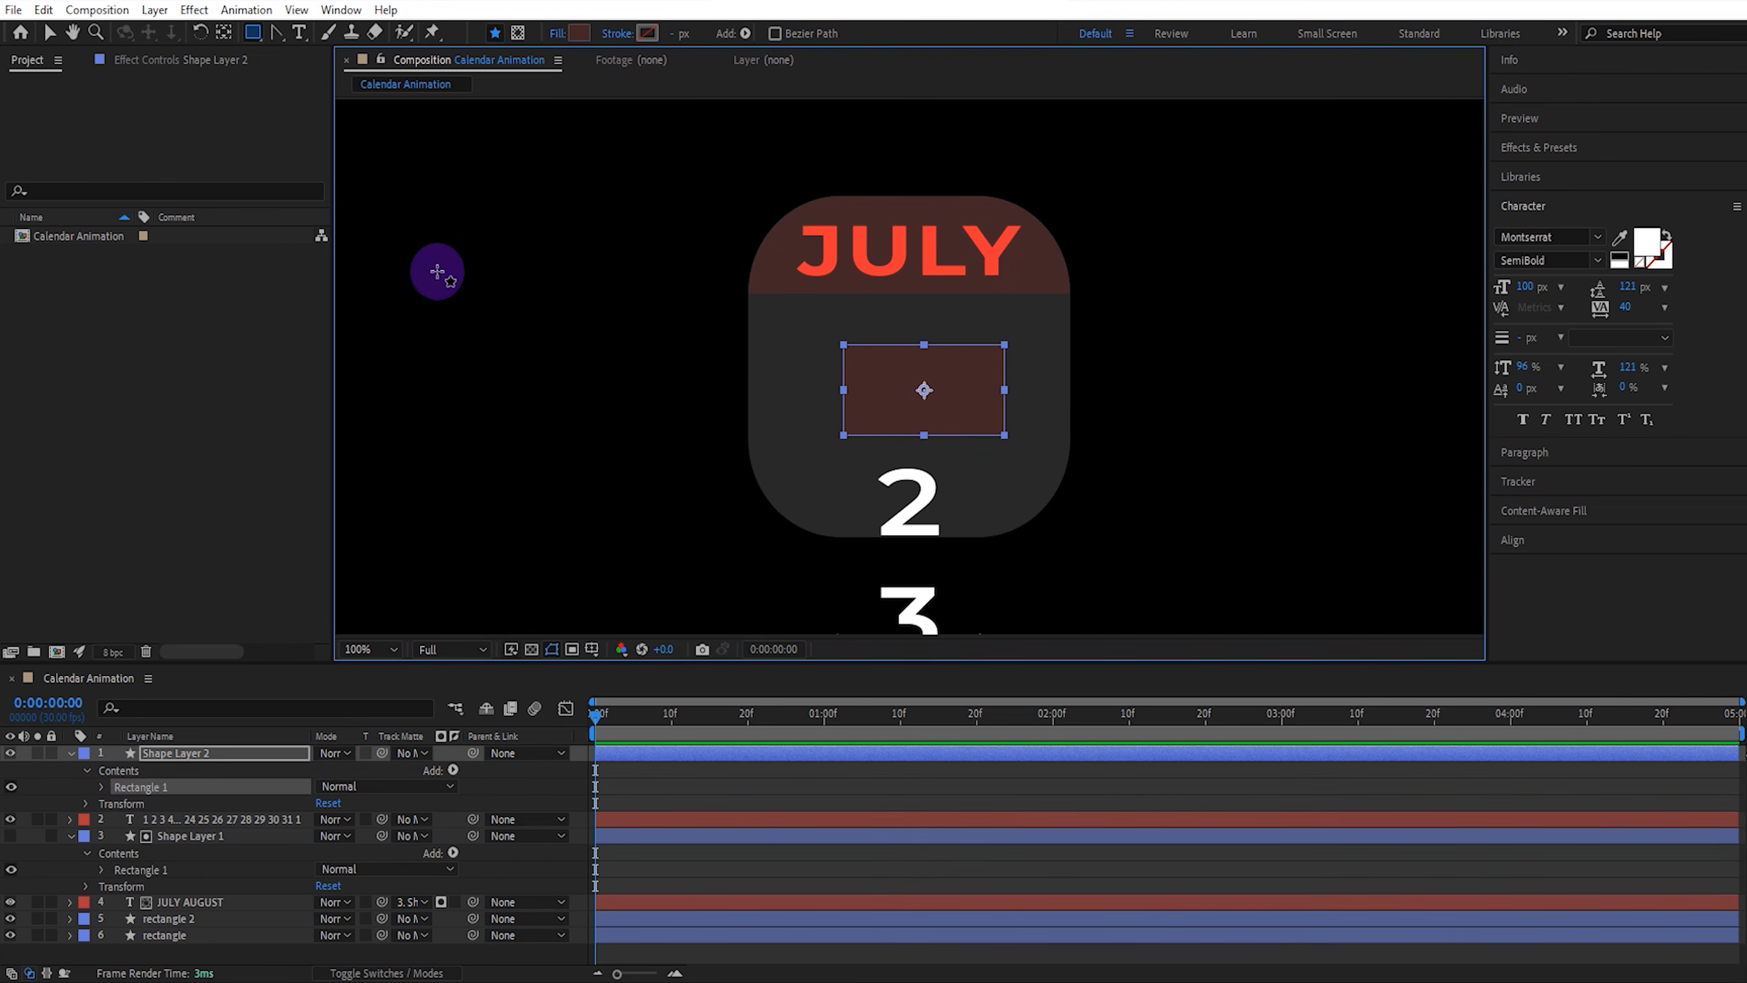
pyautogui.click(48, 32)
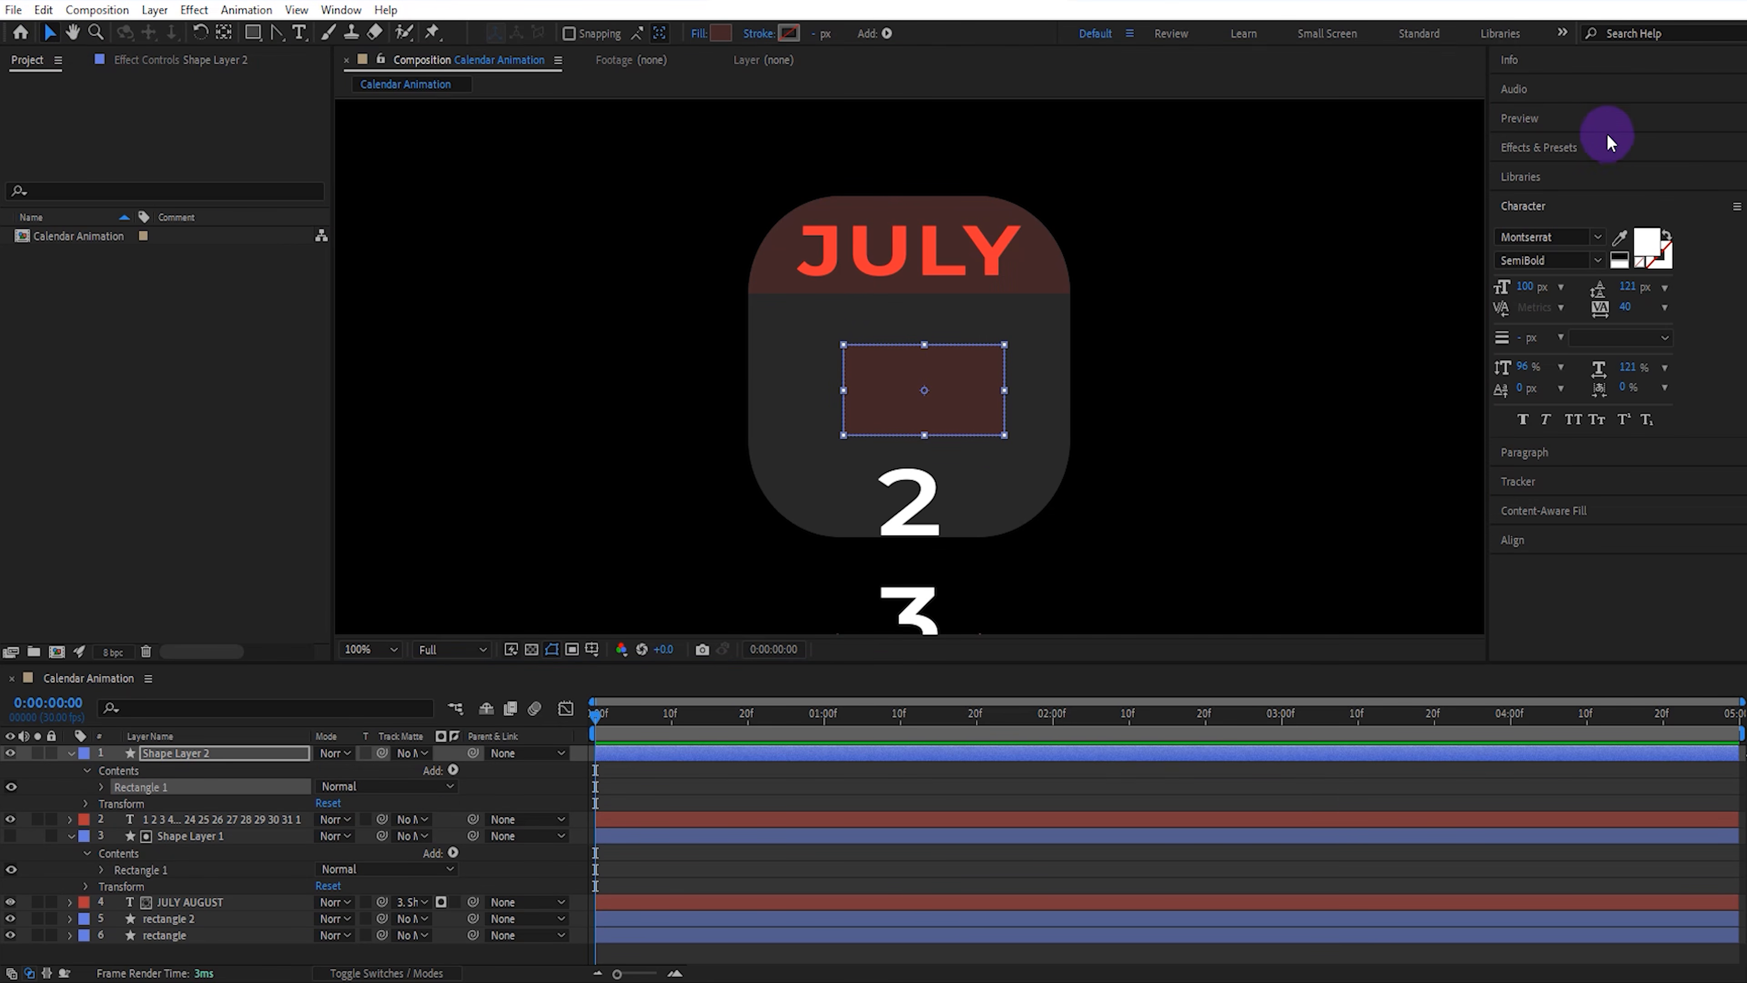
# Apply Gaussian Blur to Shape Layer 2 with Blurriness 45 and Repeat Edge Pixels turned off
pyautogui.click(1582, 142)
pyautogui.moveTo(1586, 210); pyautogui.dragTo(966, 386)
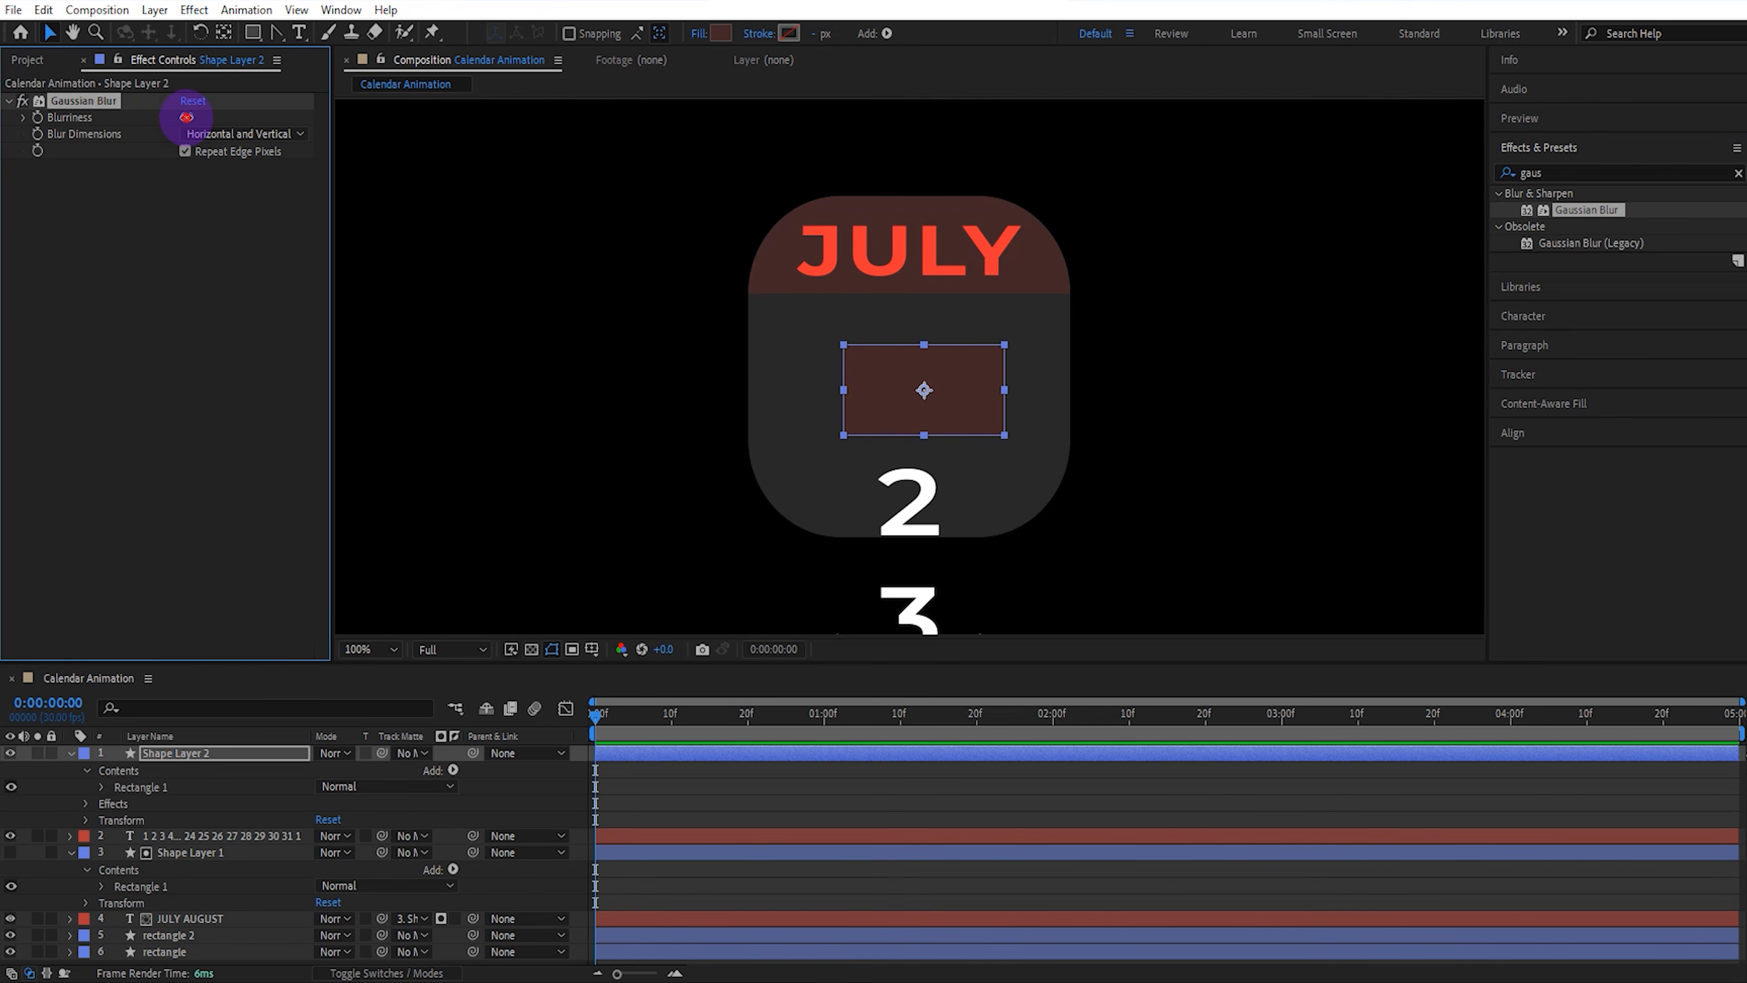
pyautogui.click(186, 152)
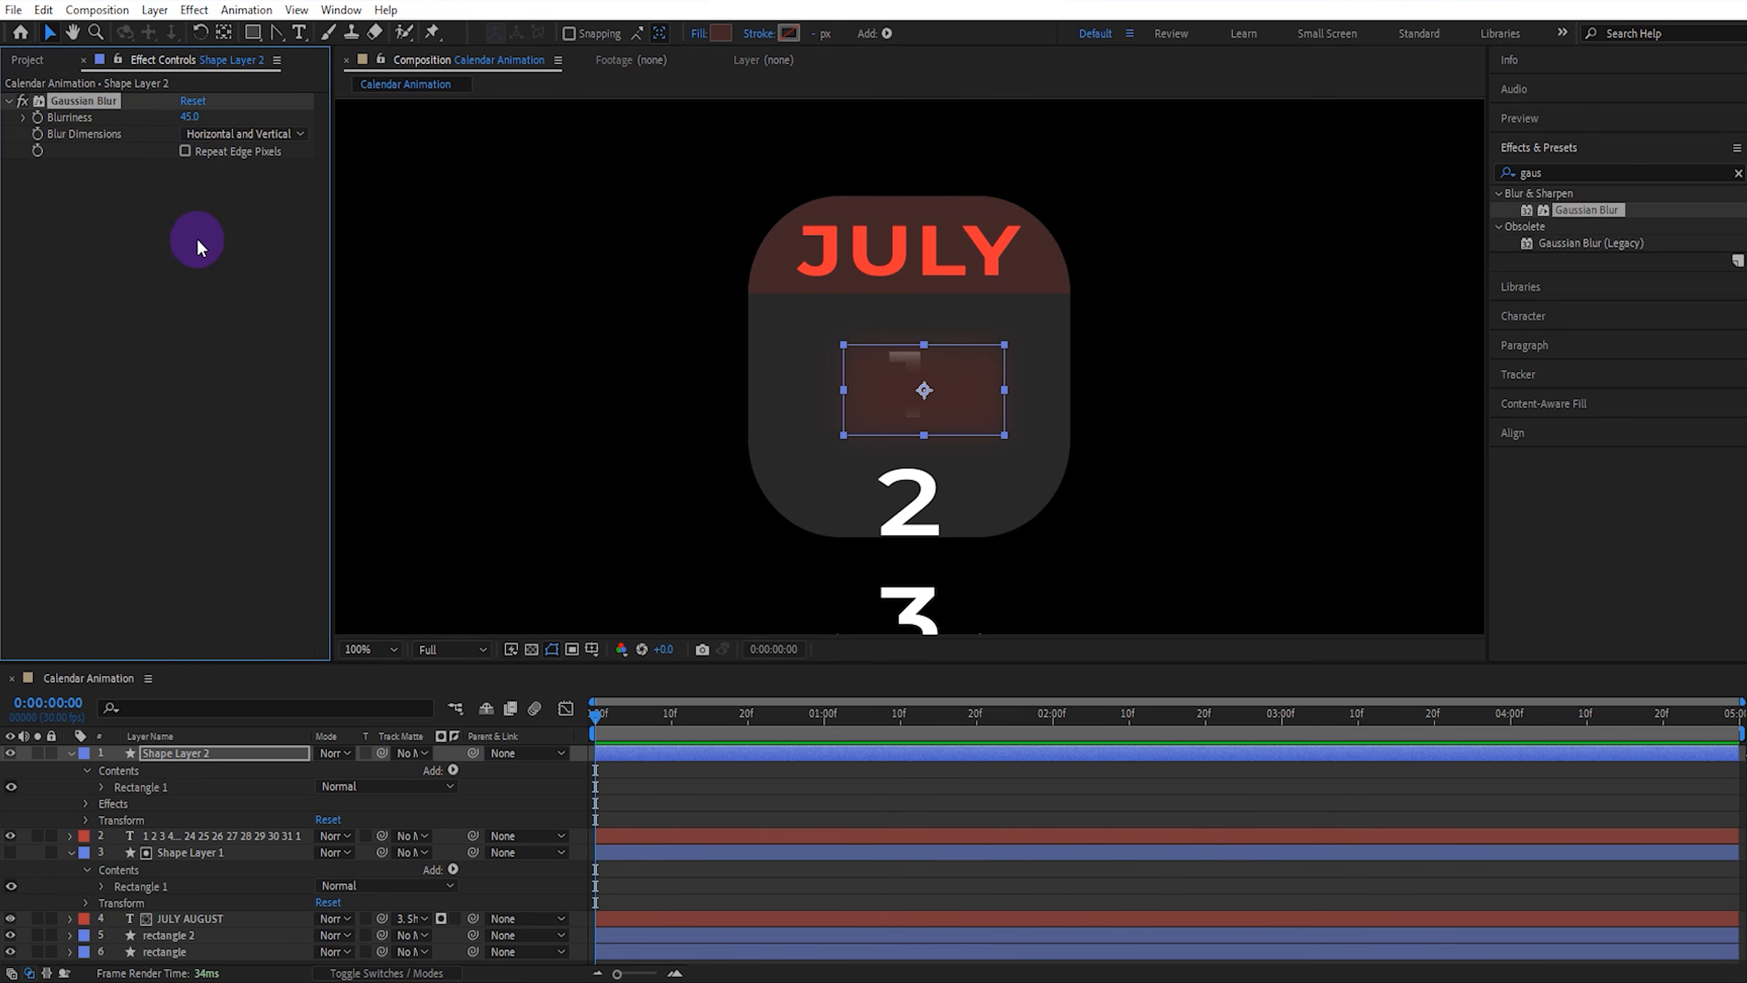
# Set Shape Layer 2 as the track matte of the number text layer and collapse the shape layer's properties
pyautogui.click(403, 845)
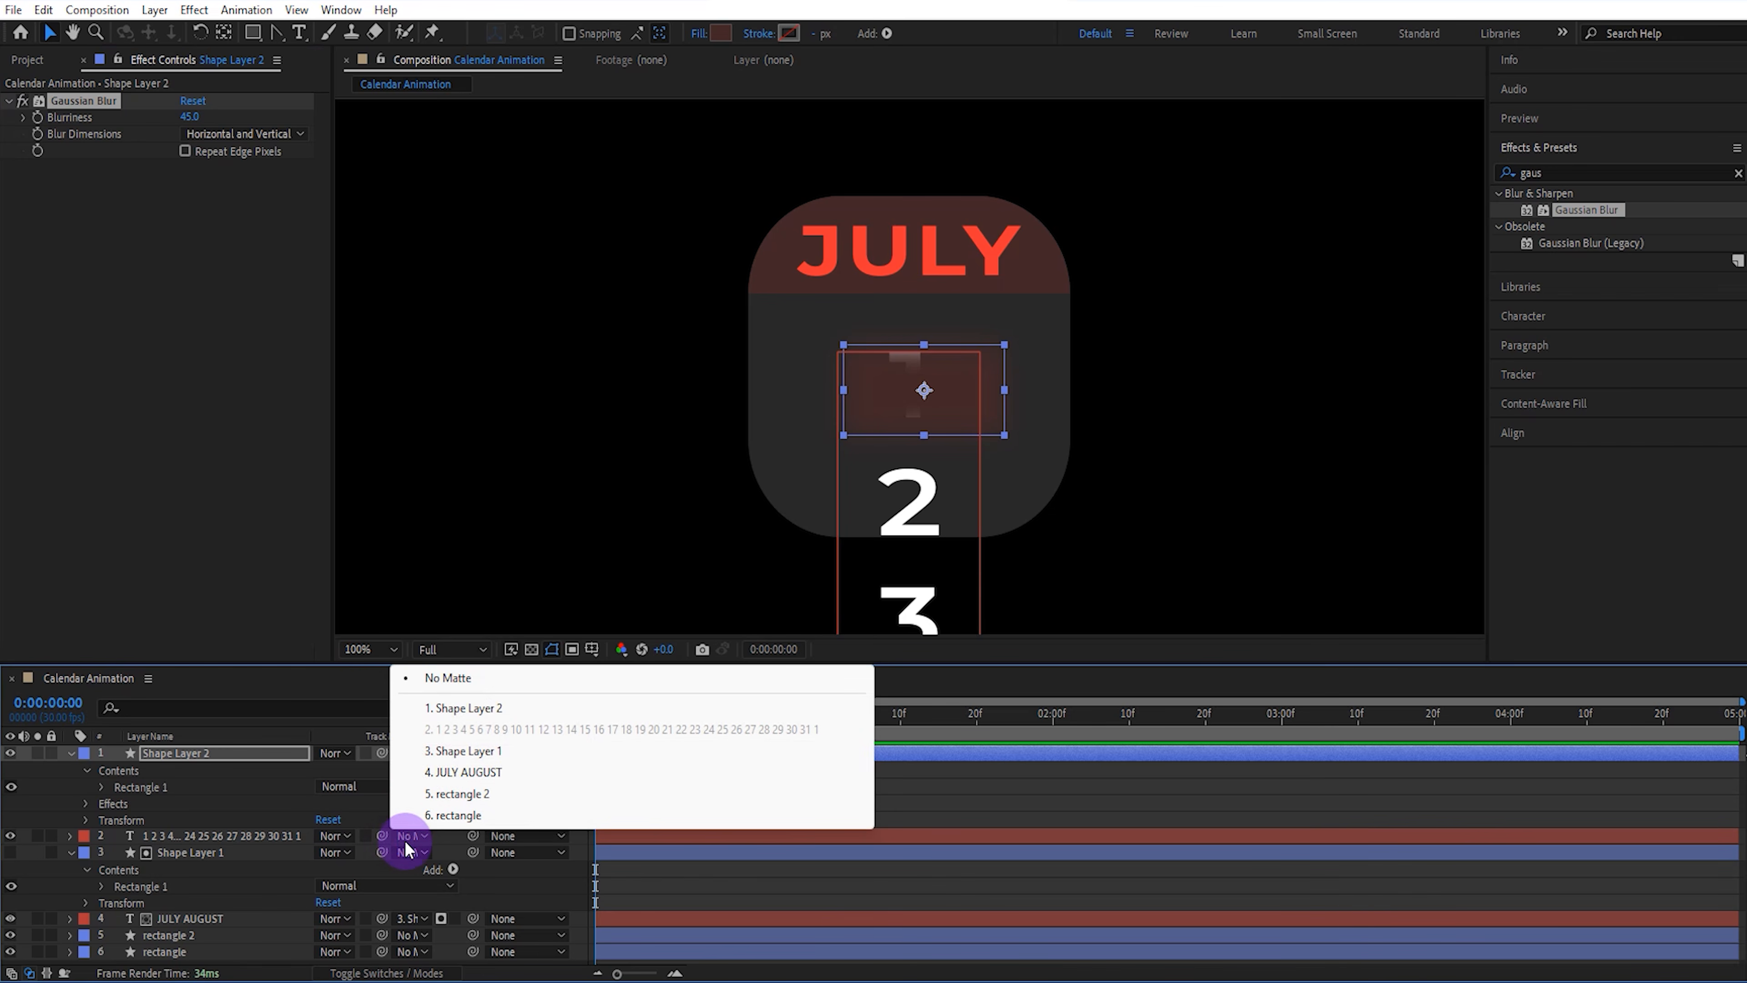
pyautogui.click(418, 713)
pyautogui.click(183, 814)
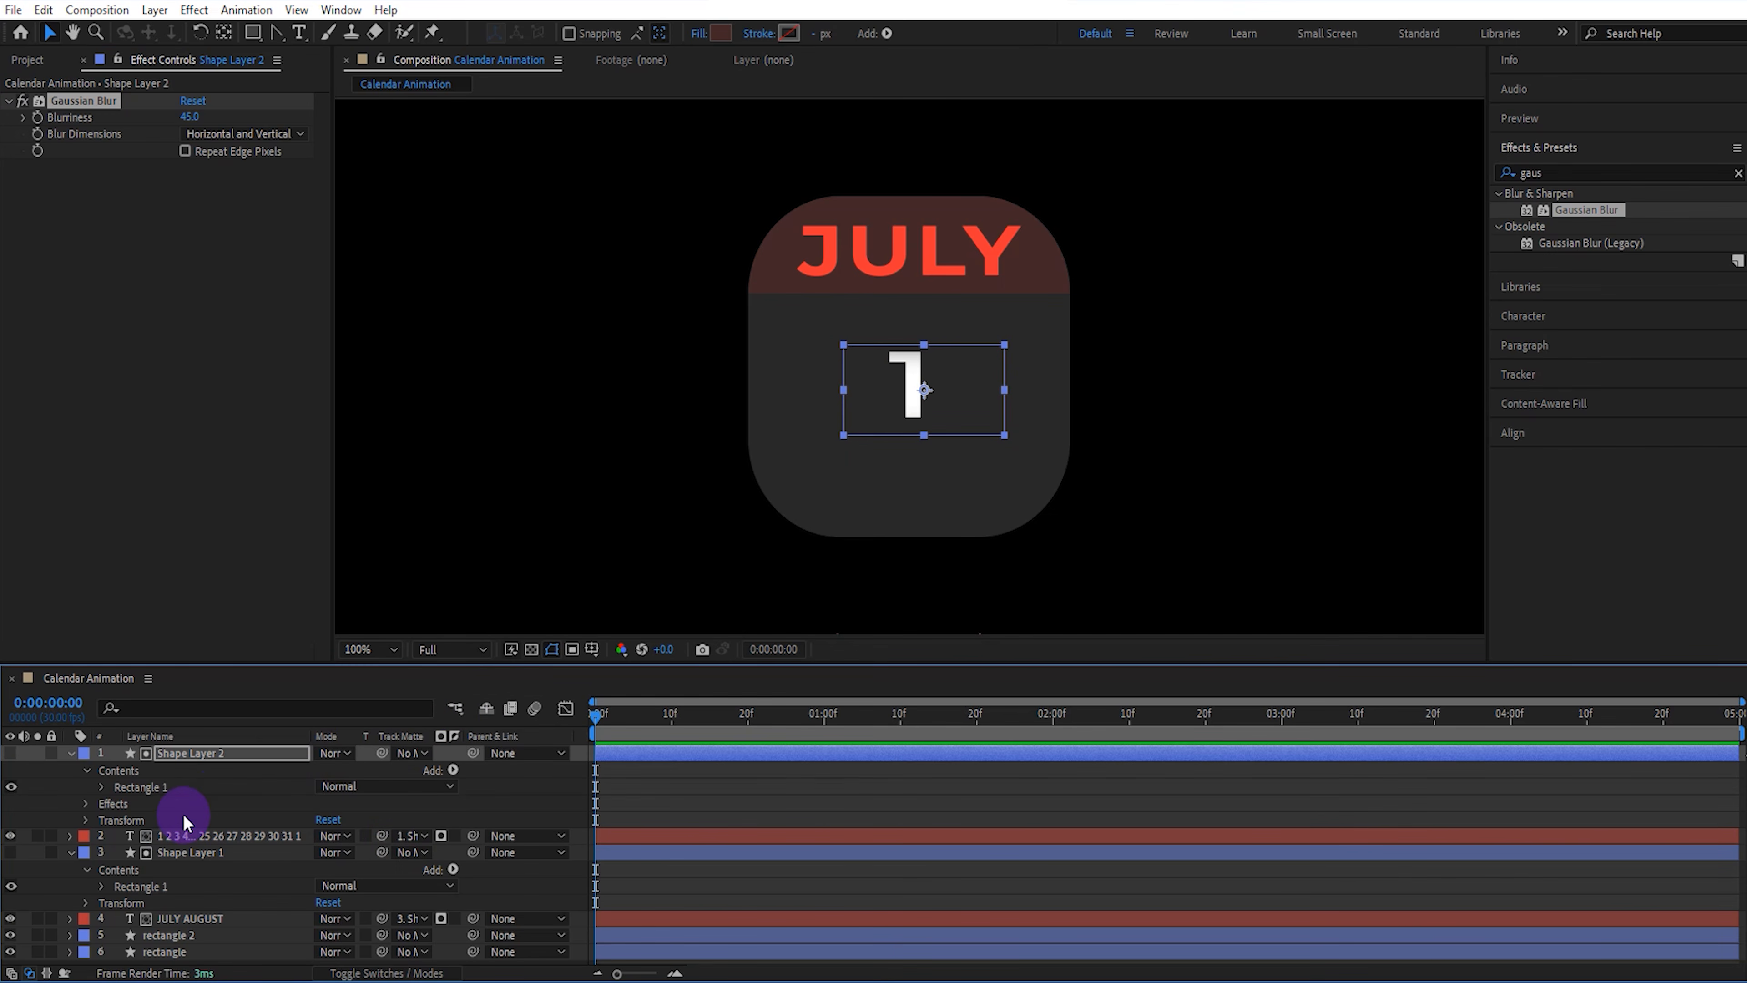
pyautogui.click(73, 754)
# Keyframe the number layer's position at 0:00:00:00 and at 0:00:03:00 with Y -3157, so the list scrolls up to the final 1
pyautogui.click(163, 770)
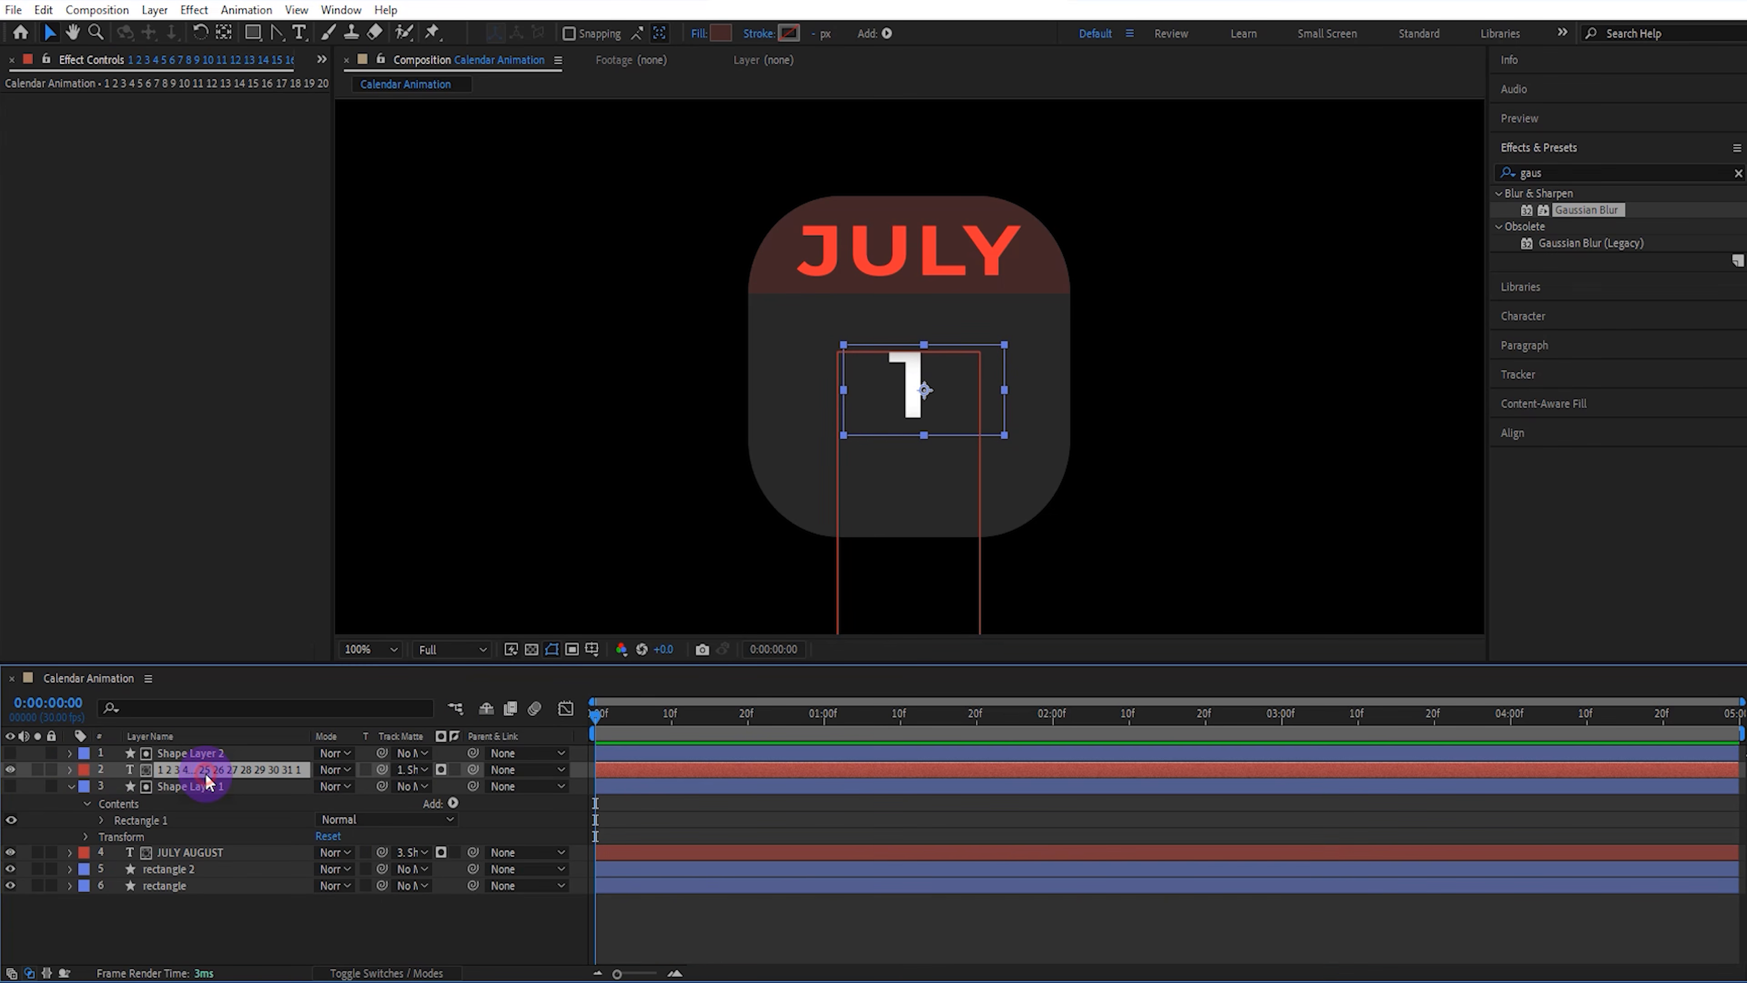
pyautogui.press('p')
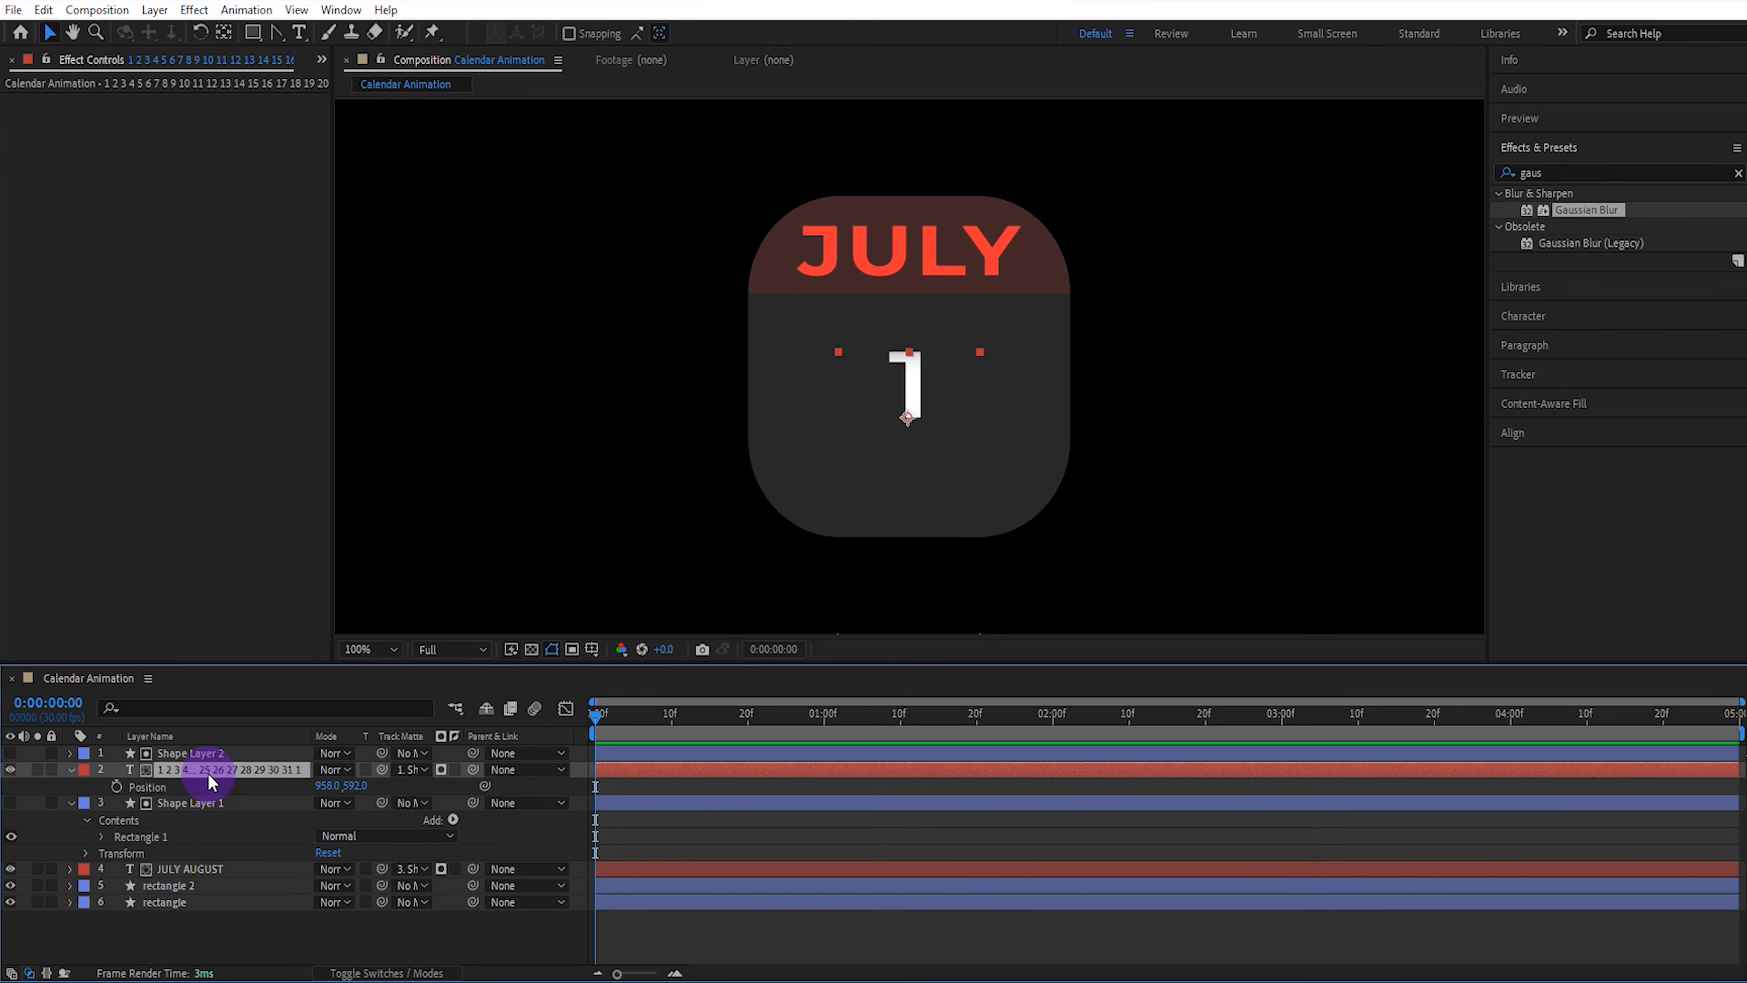
pyautogui.click(116, 788)
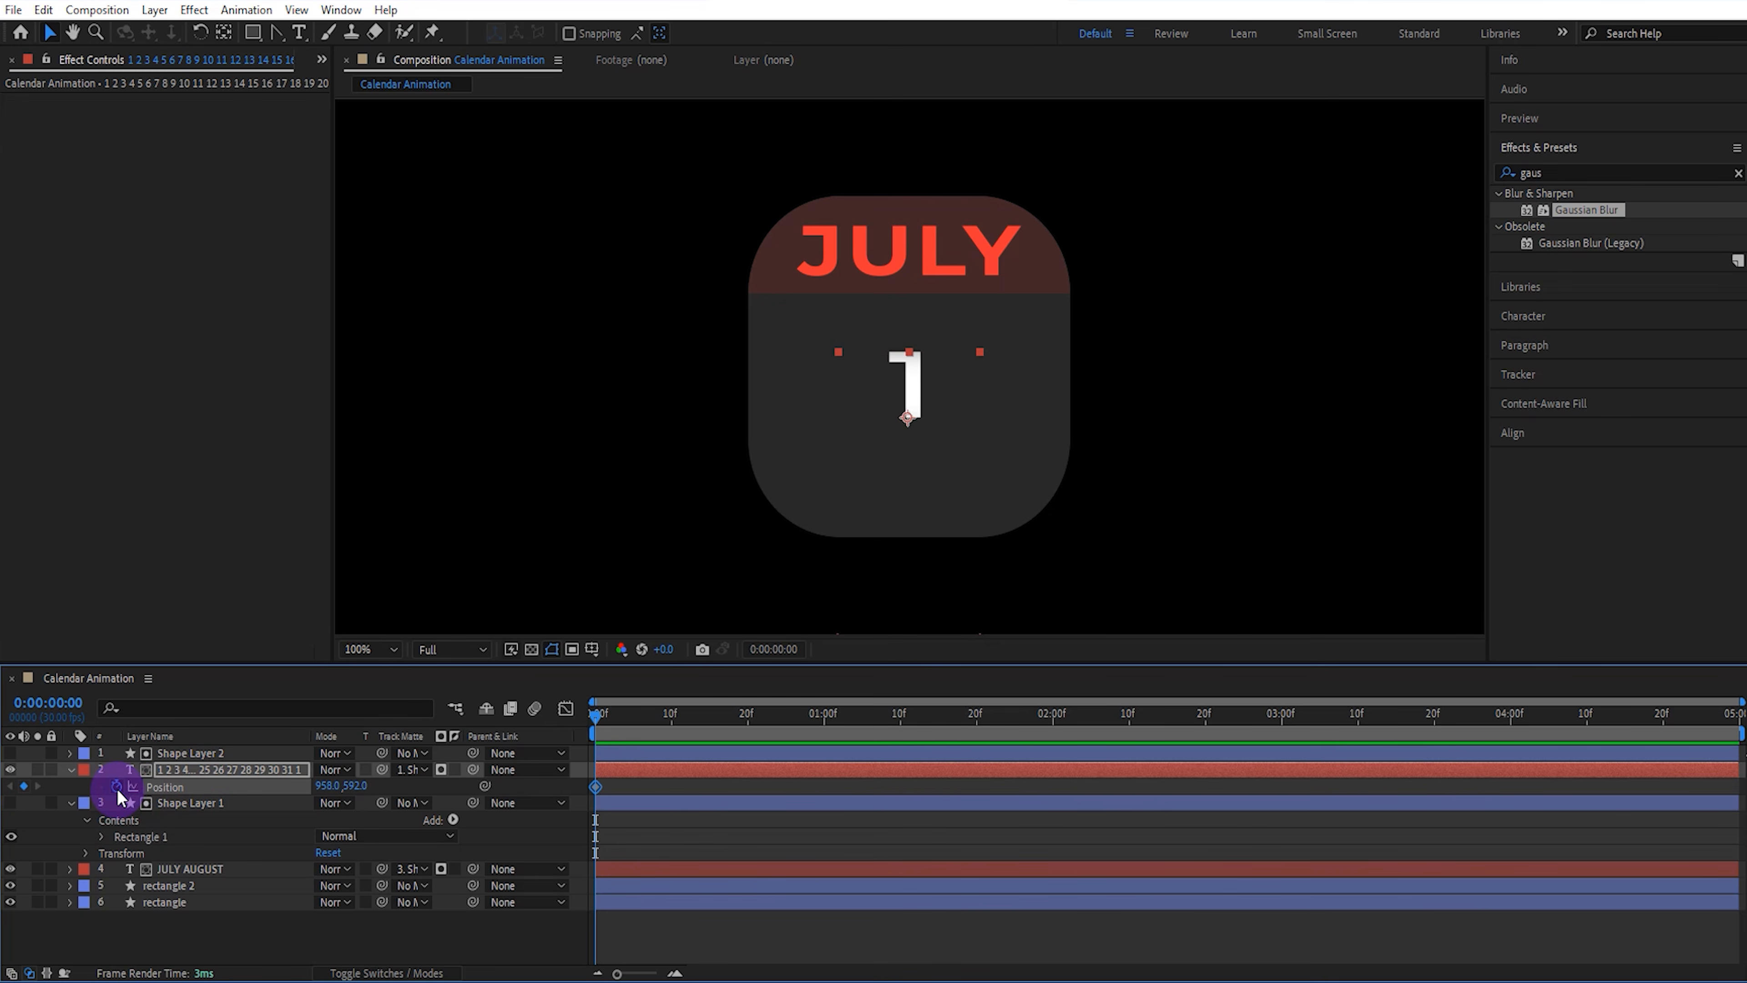
pyautogui.click(1282, 714)
pyautogui.moveTo(375, 802); pyautogui.dragTo(284, 802)
# Keyframe the JULY AUGUST layer's position at 0:00:02:25 on JULY and at 0:00:03:10 with Y 320 so AUGUST fills the header
pyautogui.click(281, 870)
pyautogui.press('p')
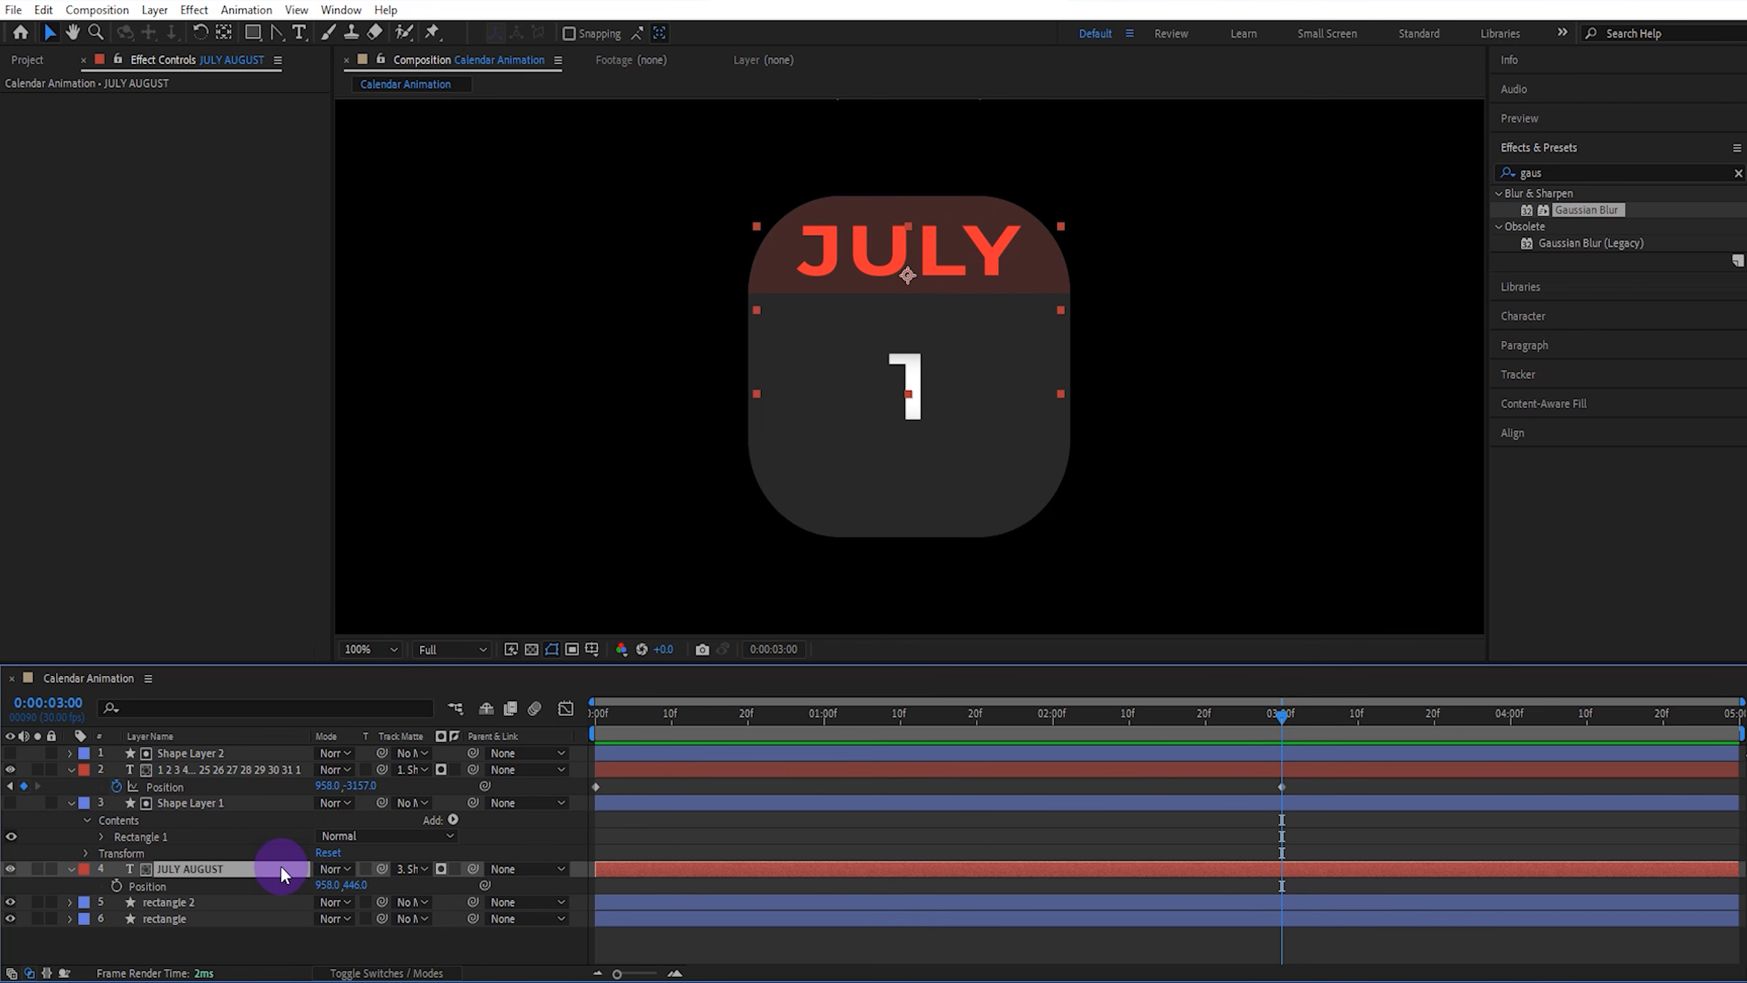
pyautogui.click(121, 885)
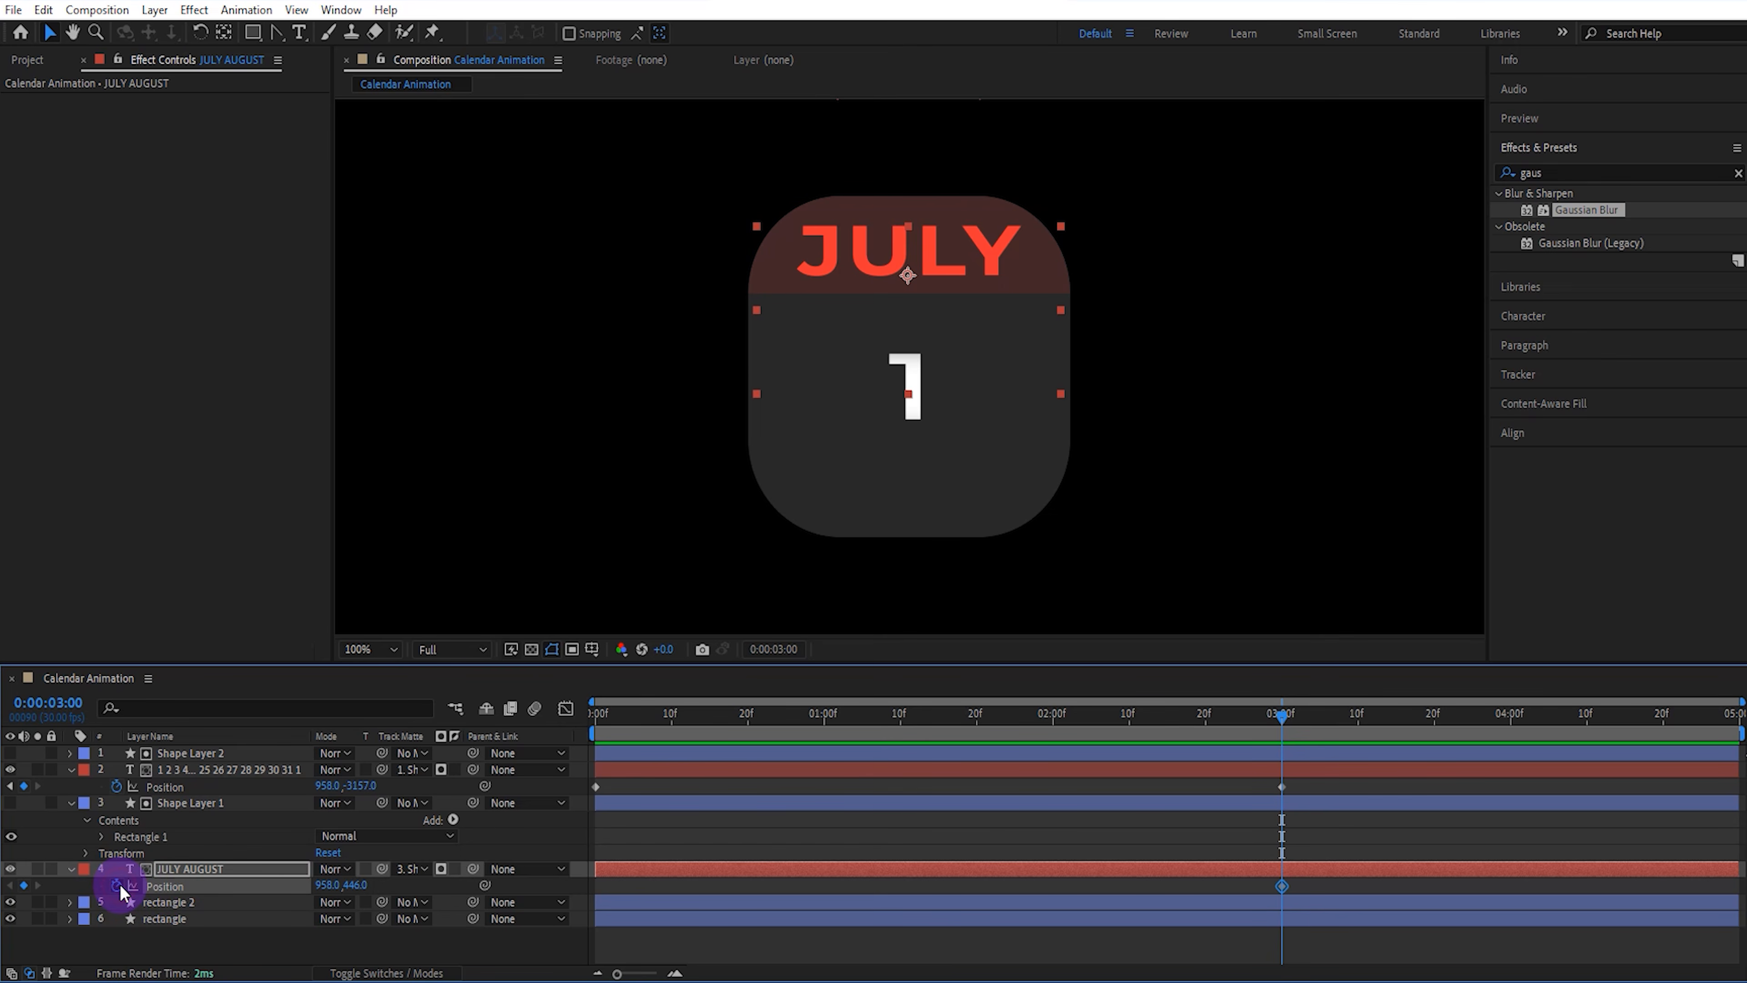
pyautogui.click(1245, 713)
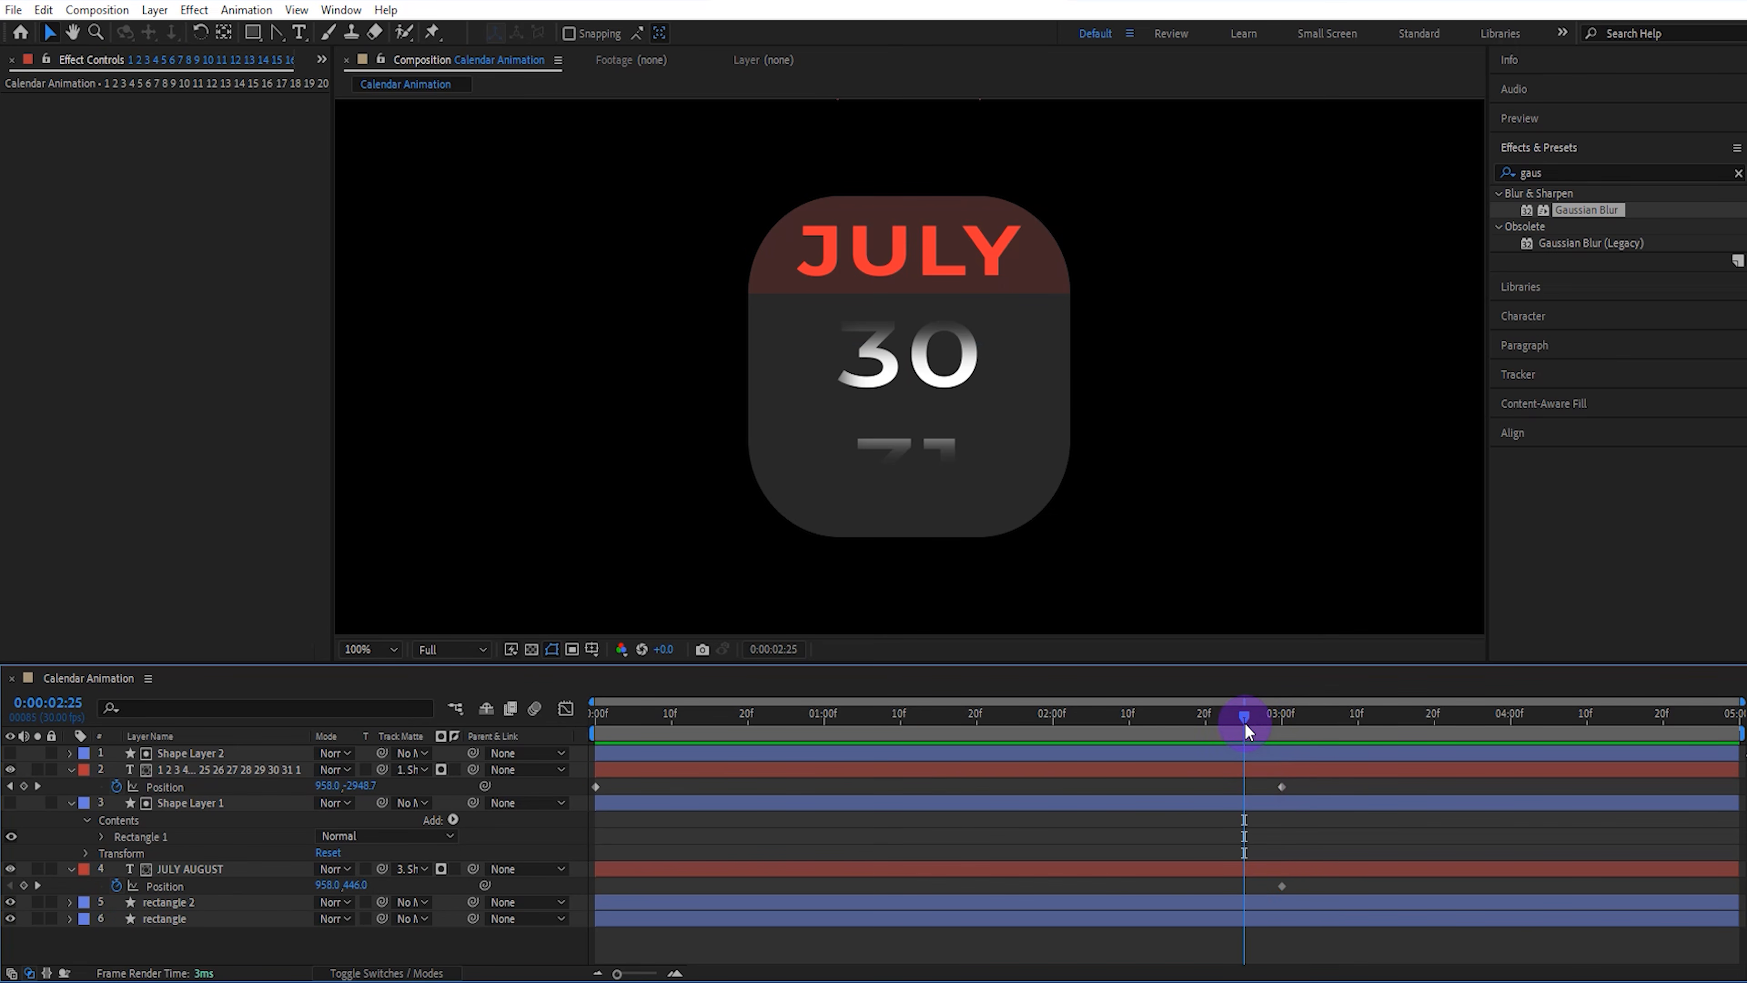
pyautogui.moveTo(1284, 886); pyautogui.dragTo(1253, 897)
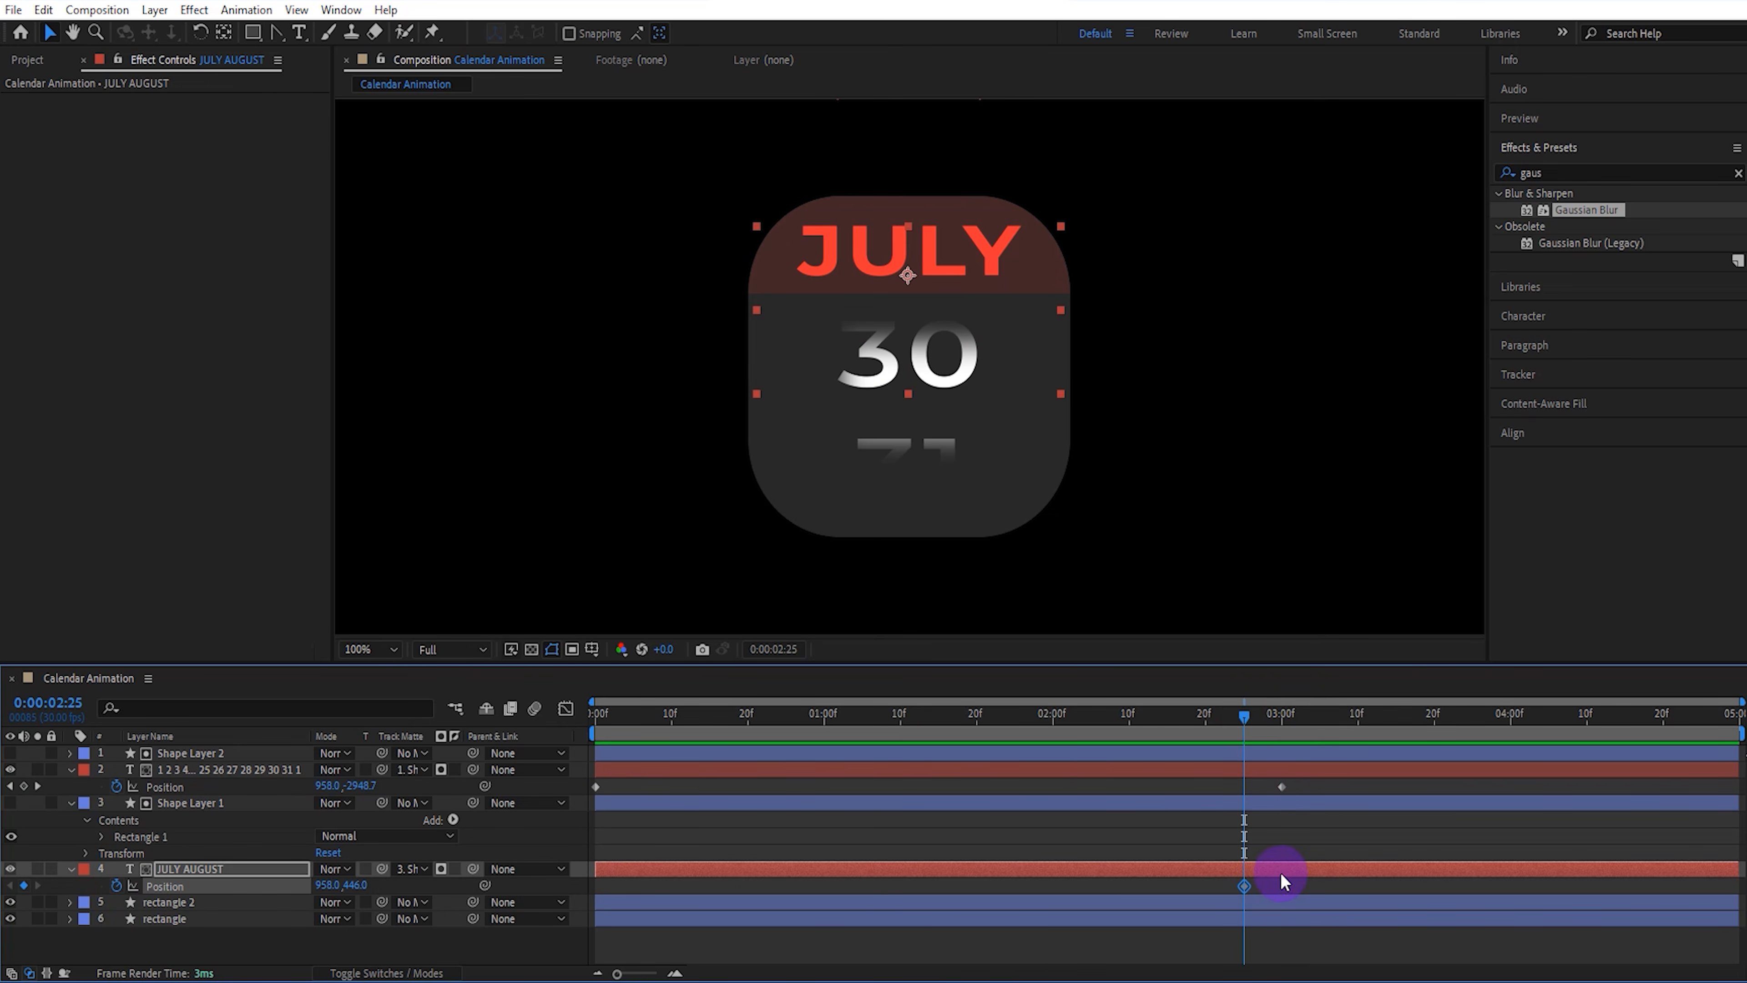
pyautogui.click(1358, 717)
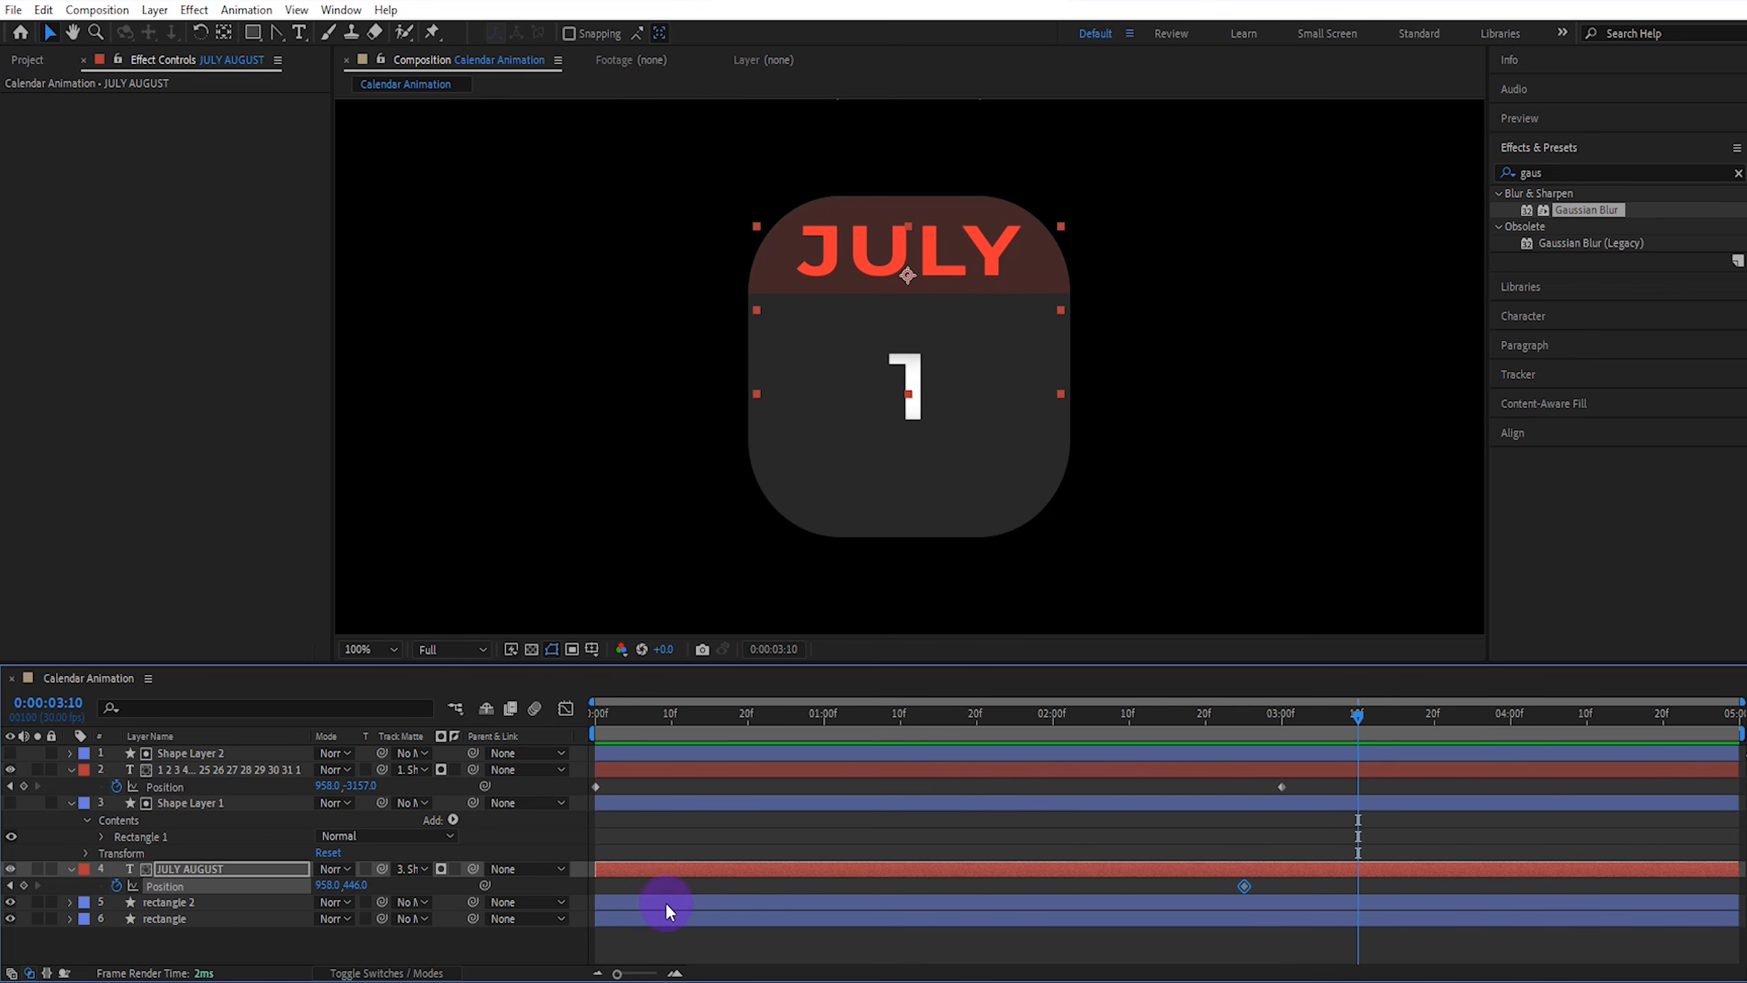
pyautogui.moveTo(361, 892); pyautogui.dragTo(234, 890)
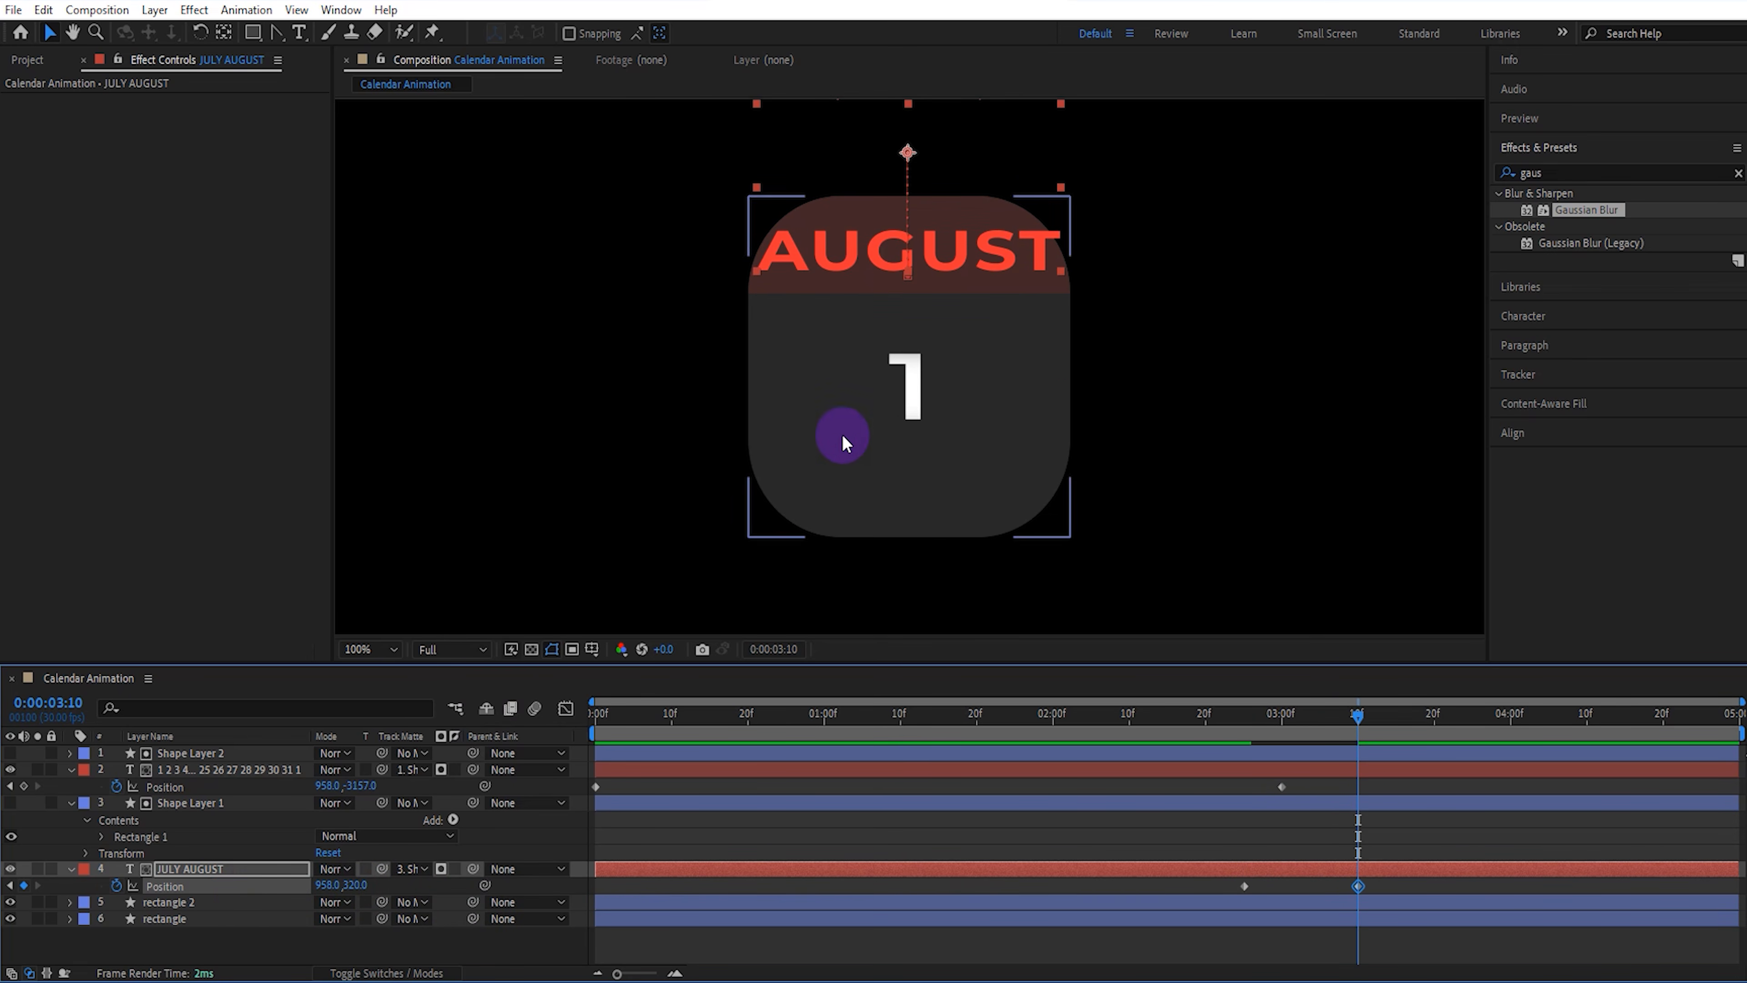
# Reduce the font size of the word AUGUST to 56 px
pyautogui.doubleClick(1025, 256)
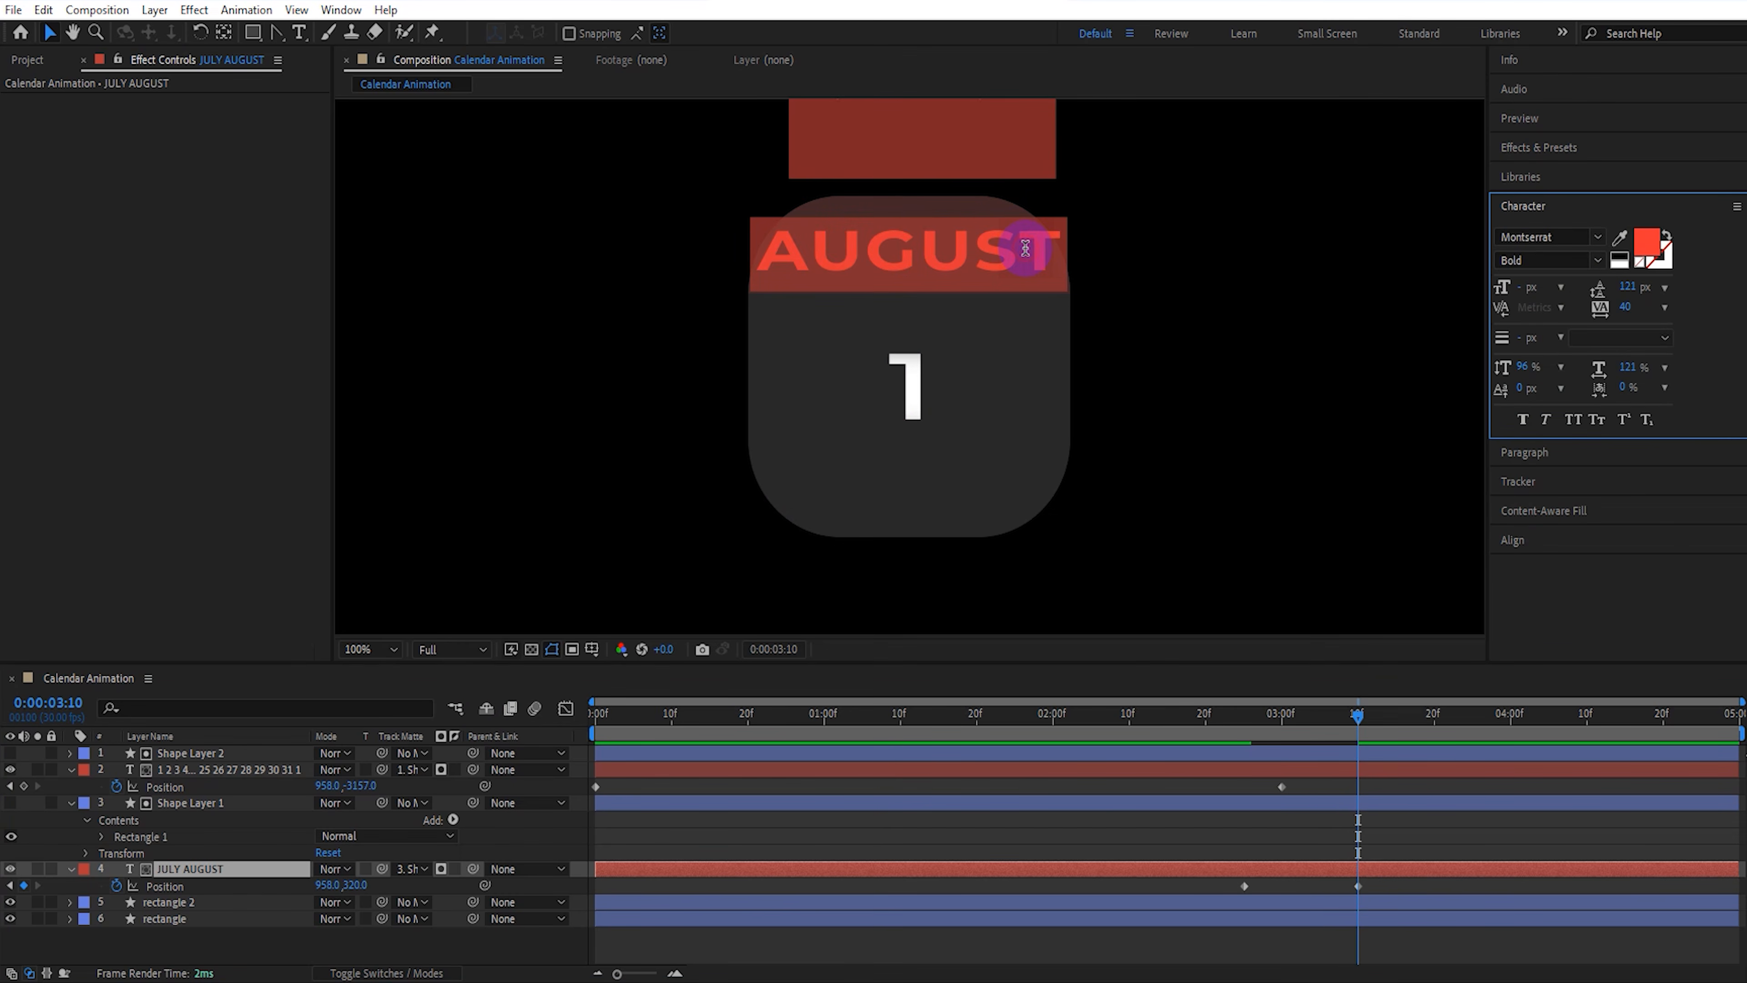
pyautogui.moveTo(1065, 255); pyautogui.dragTo(750, 283)
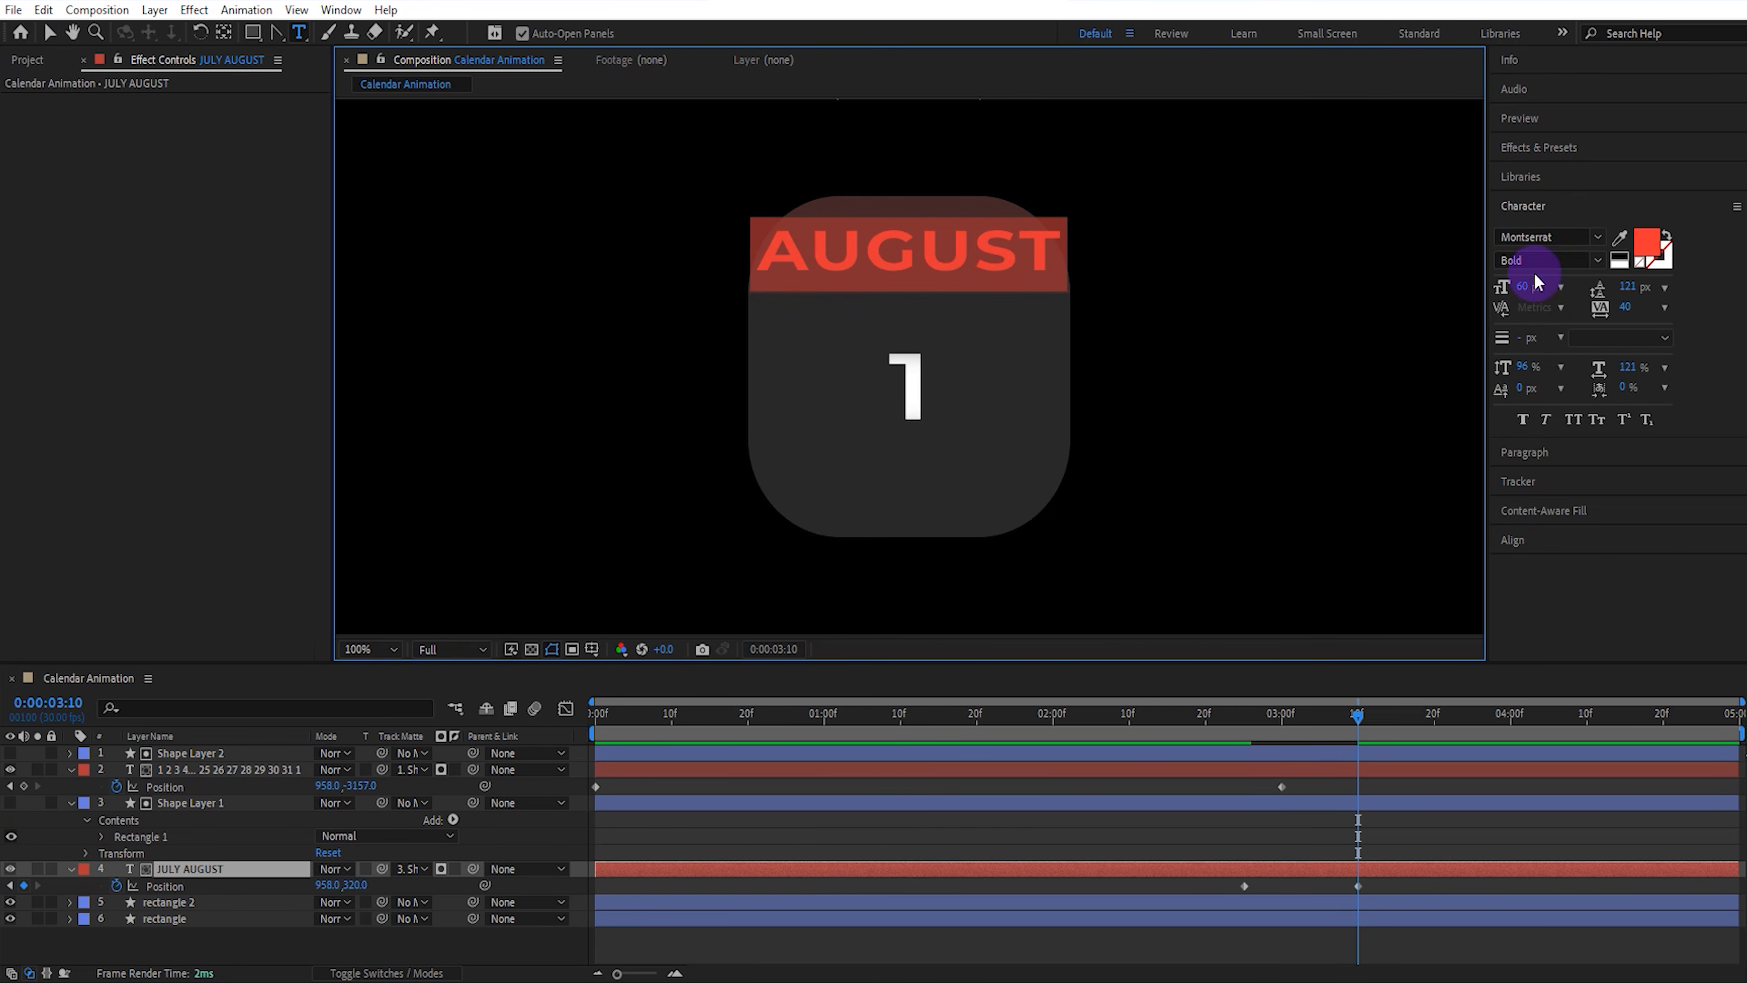
pyautogui.moveTo(1533, 283); pyautogui.dragTo(1527, 289)
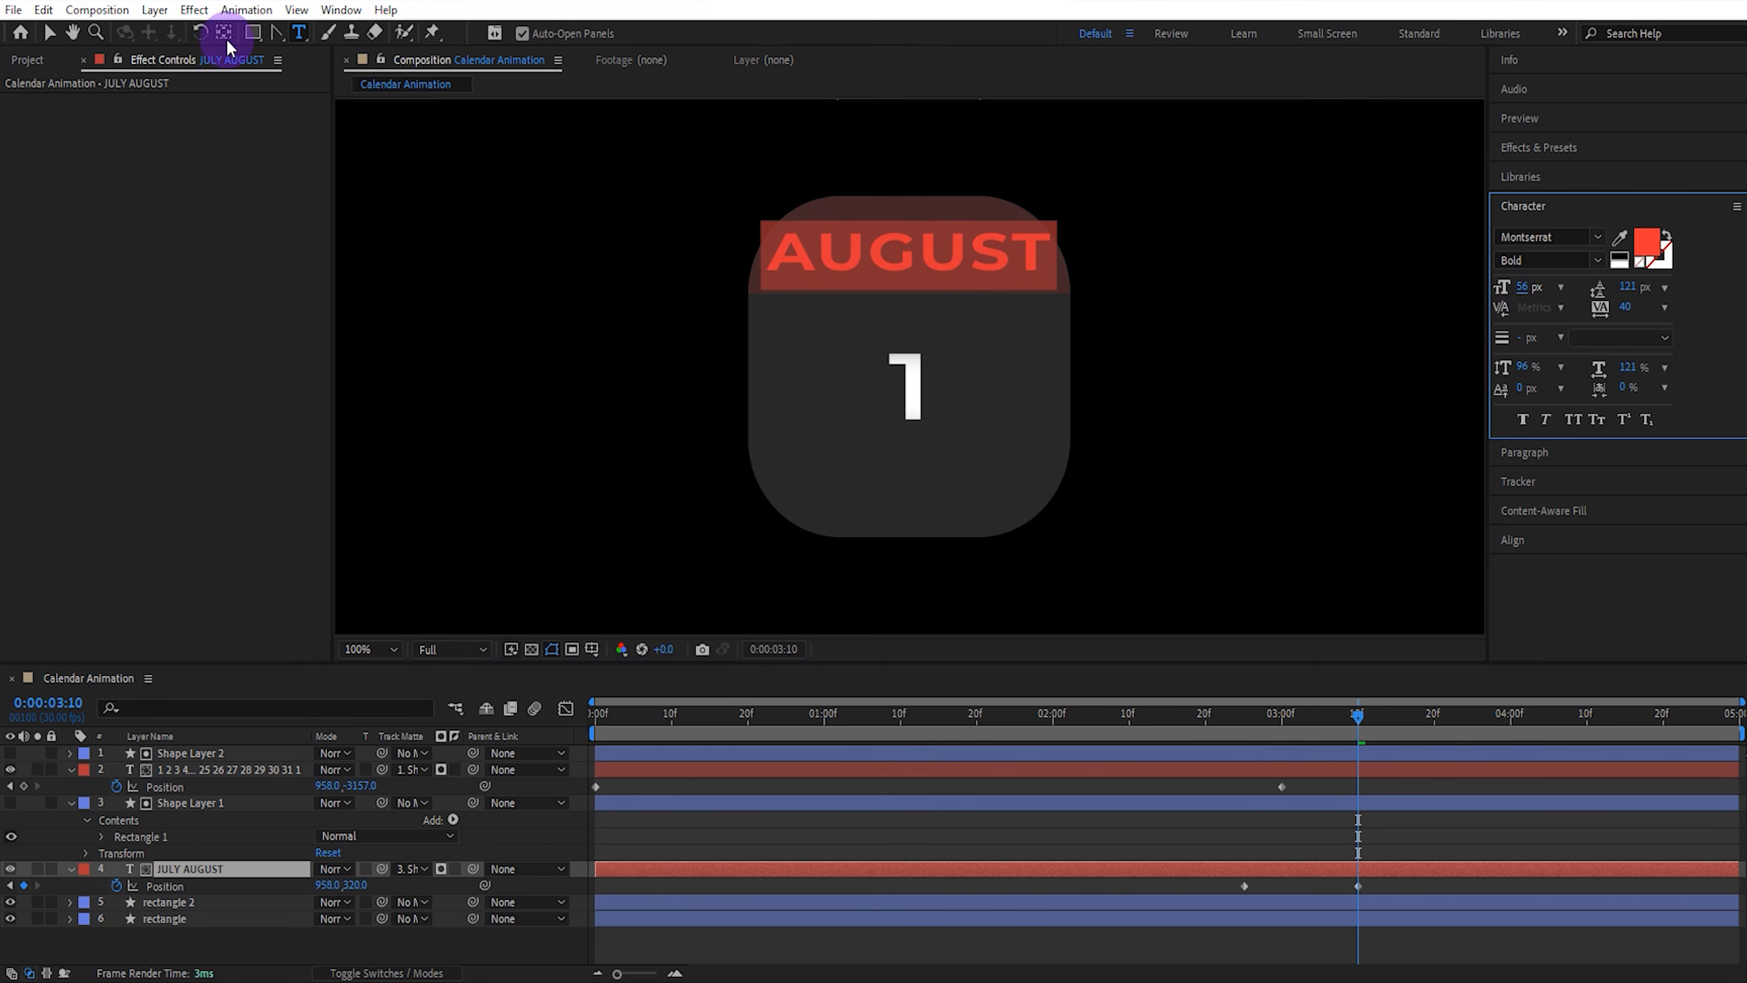
pyautogui.click(49, 33)
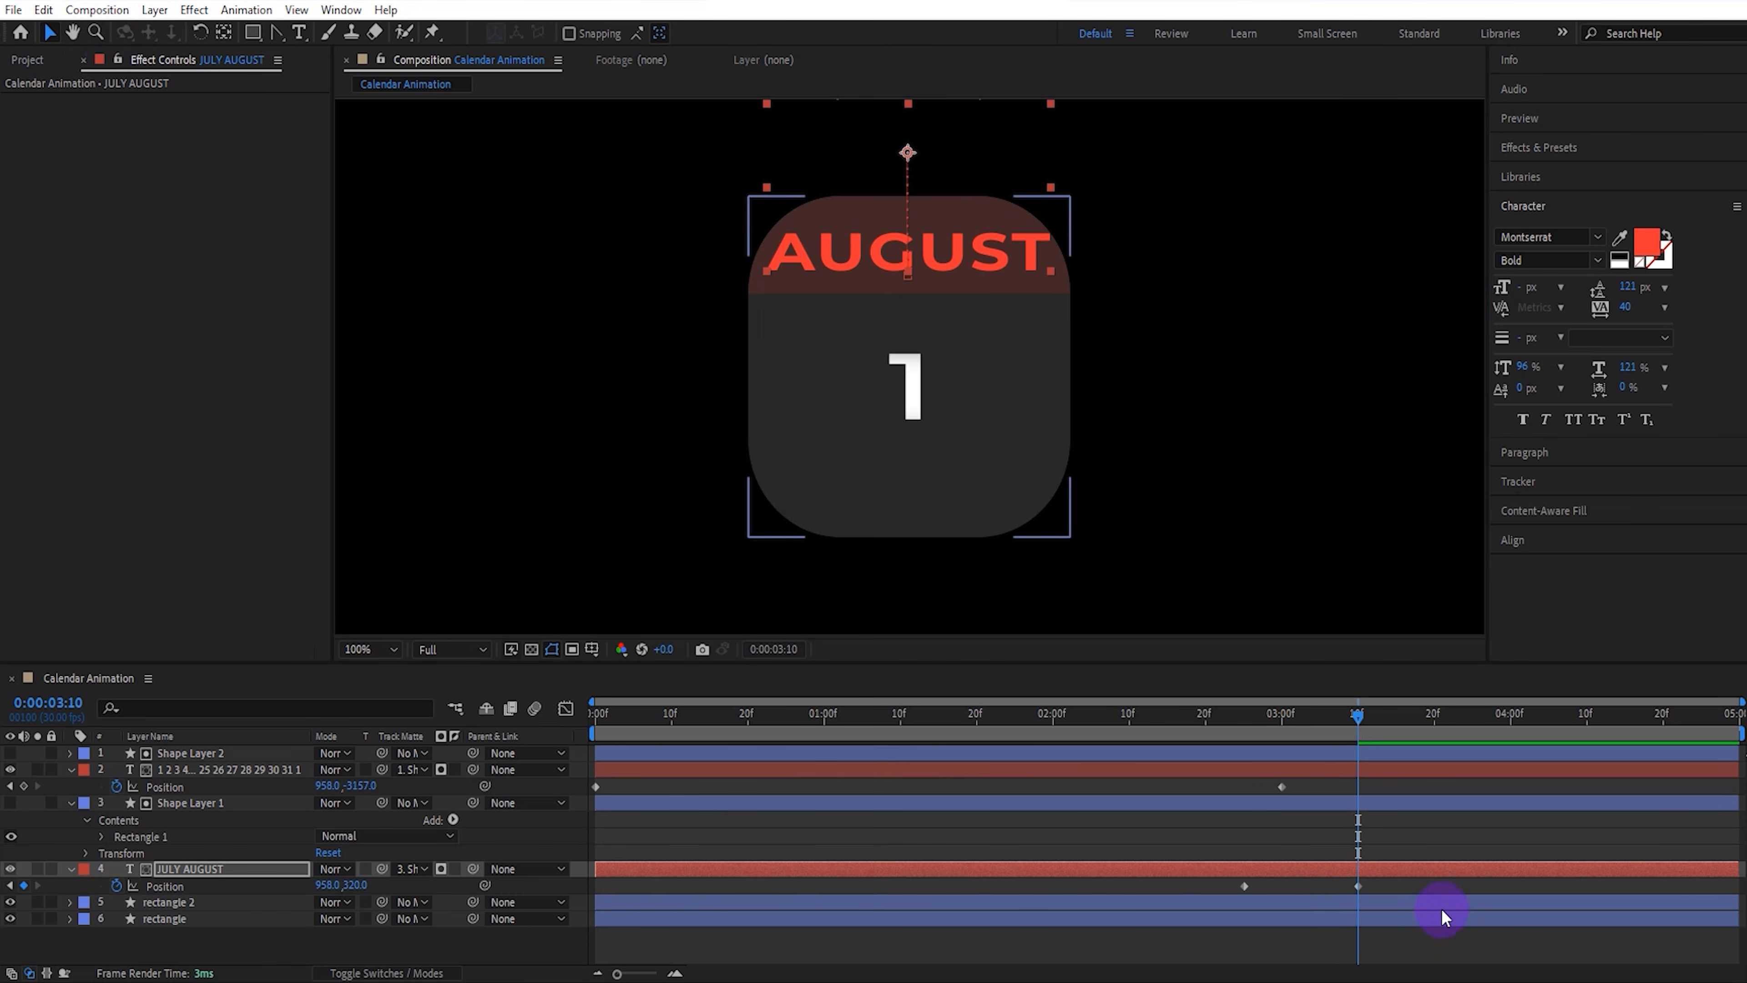
# Nudge both JULY AUGUST position keyframes horizontally to X 952 to centre the text on the header
pyautogui.moveTo(1390, 891); pyautogui.dragTo(1237, 902)
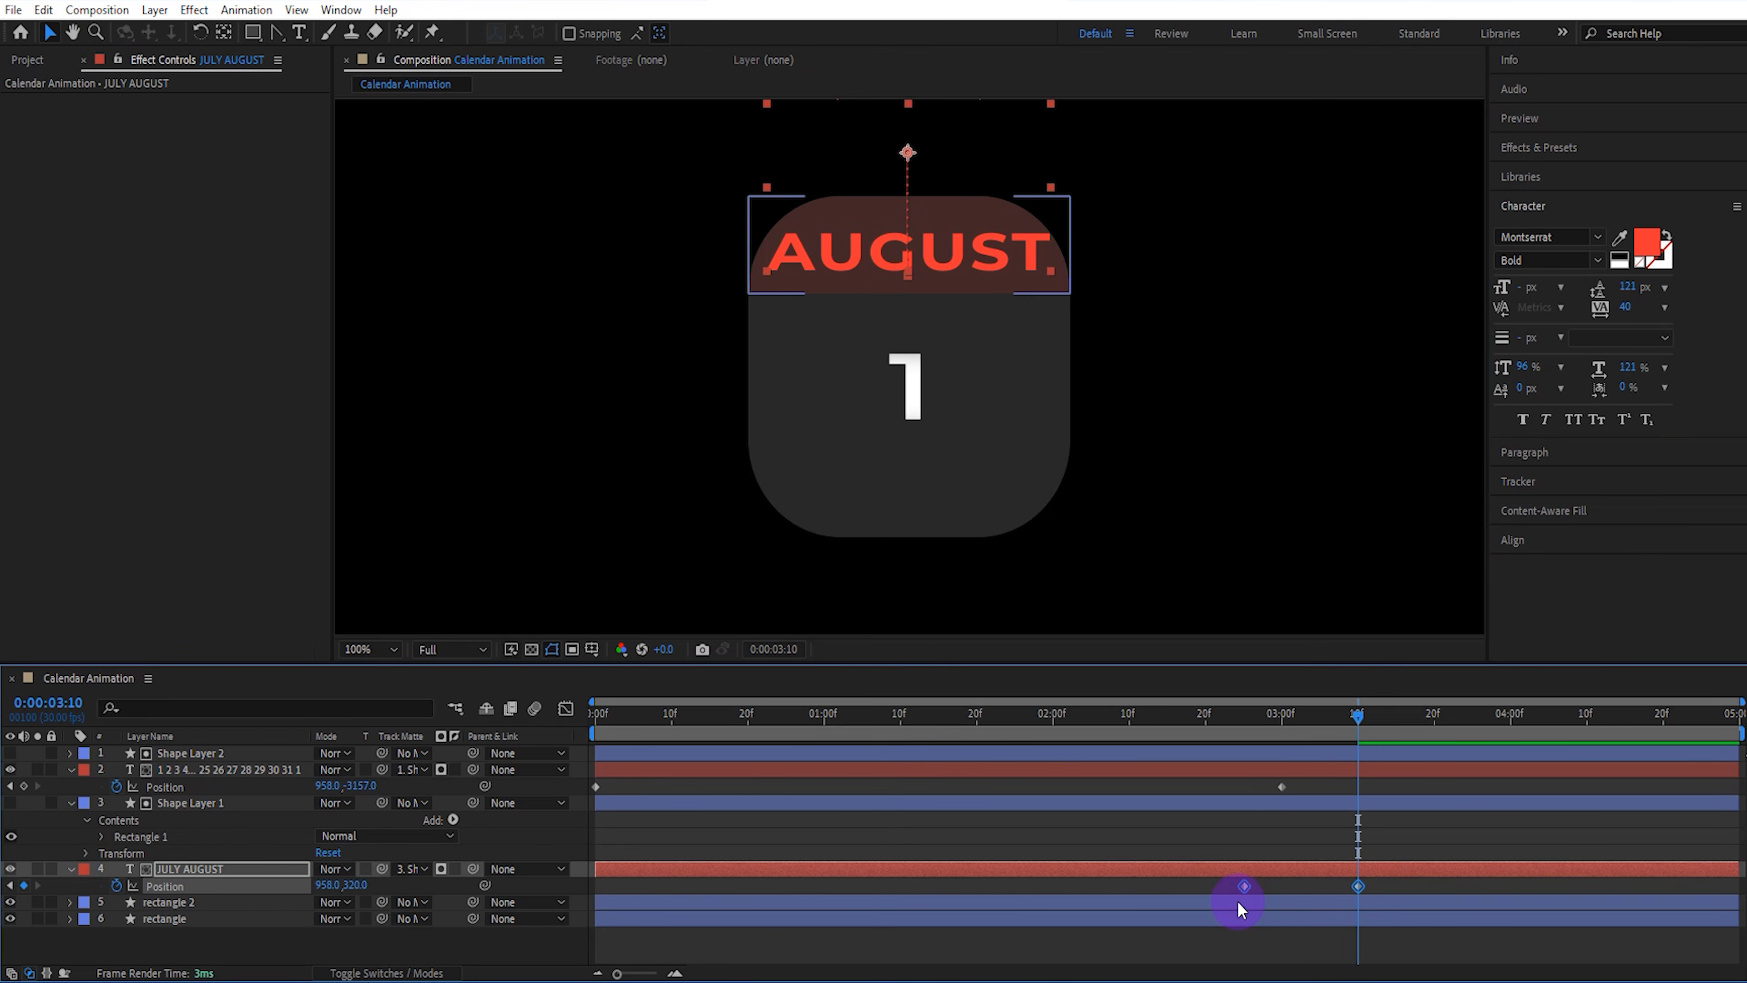
pyautogui.press('Left')
pyautogui.press('Left')
pyautogui.press('Left')
pyautogui.press('Left')
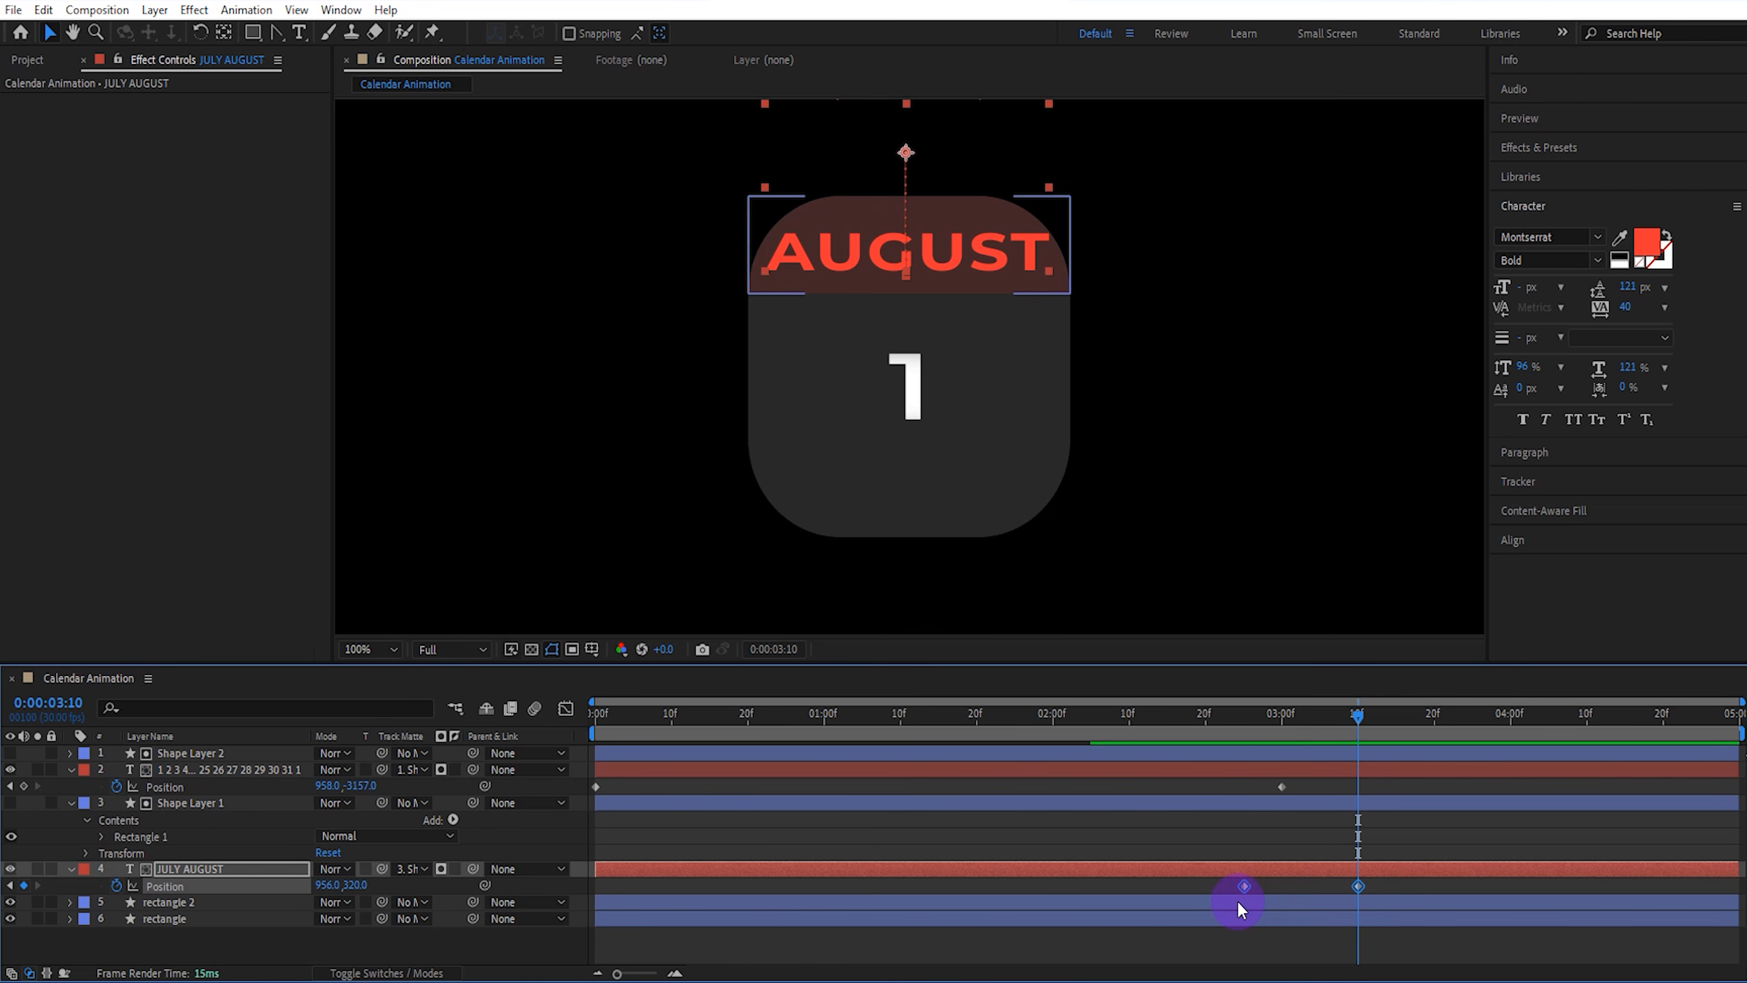
pyautogui.press('Left')
pyautogui.press('Left')
# Apply Easy Ease to all position keyframes of the number layer and the JULY AUGUST layer
pyautogui.moveTo(1398, 781); pyautogui.dragTo(571, 888)
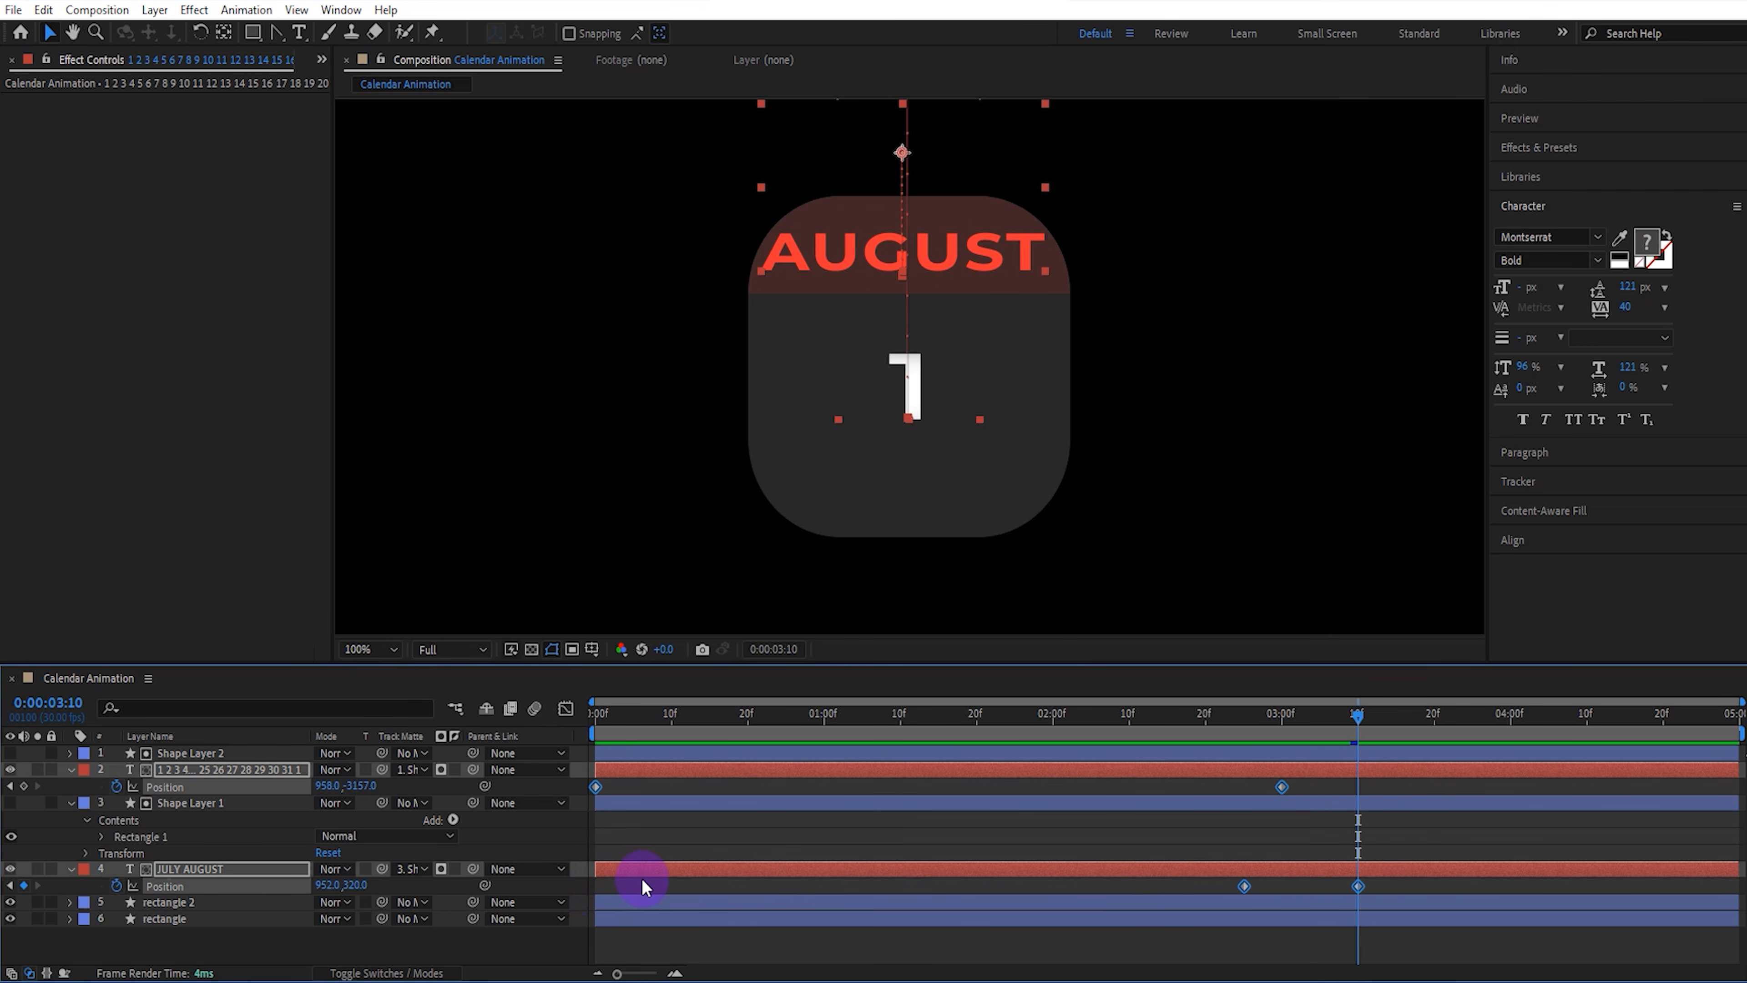
pyautogui.press('F9')
pyautogui.click(620, 838)
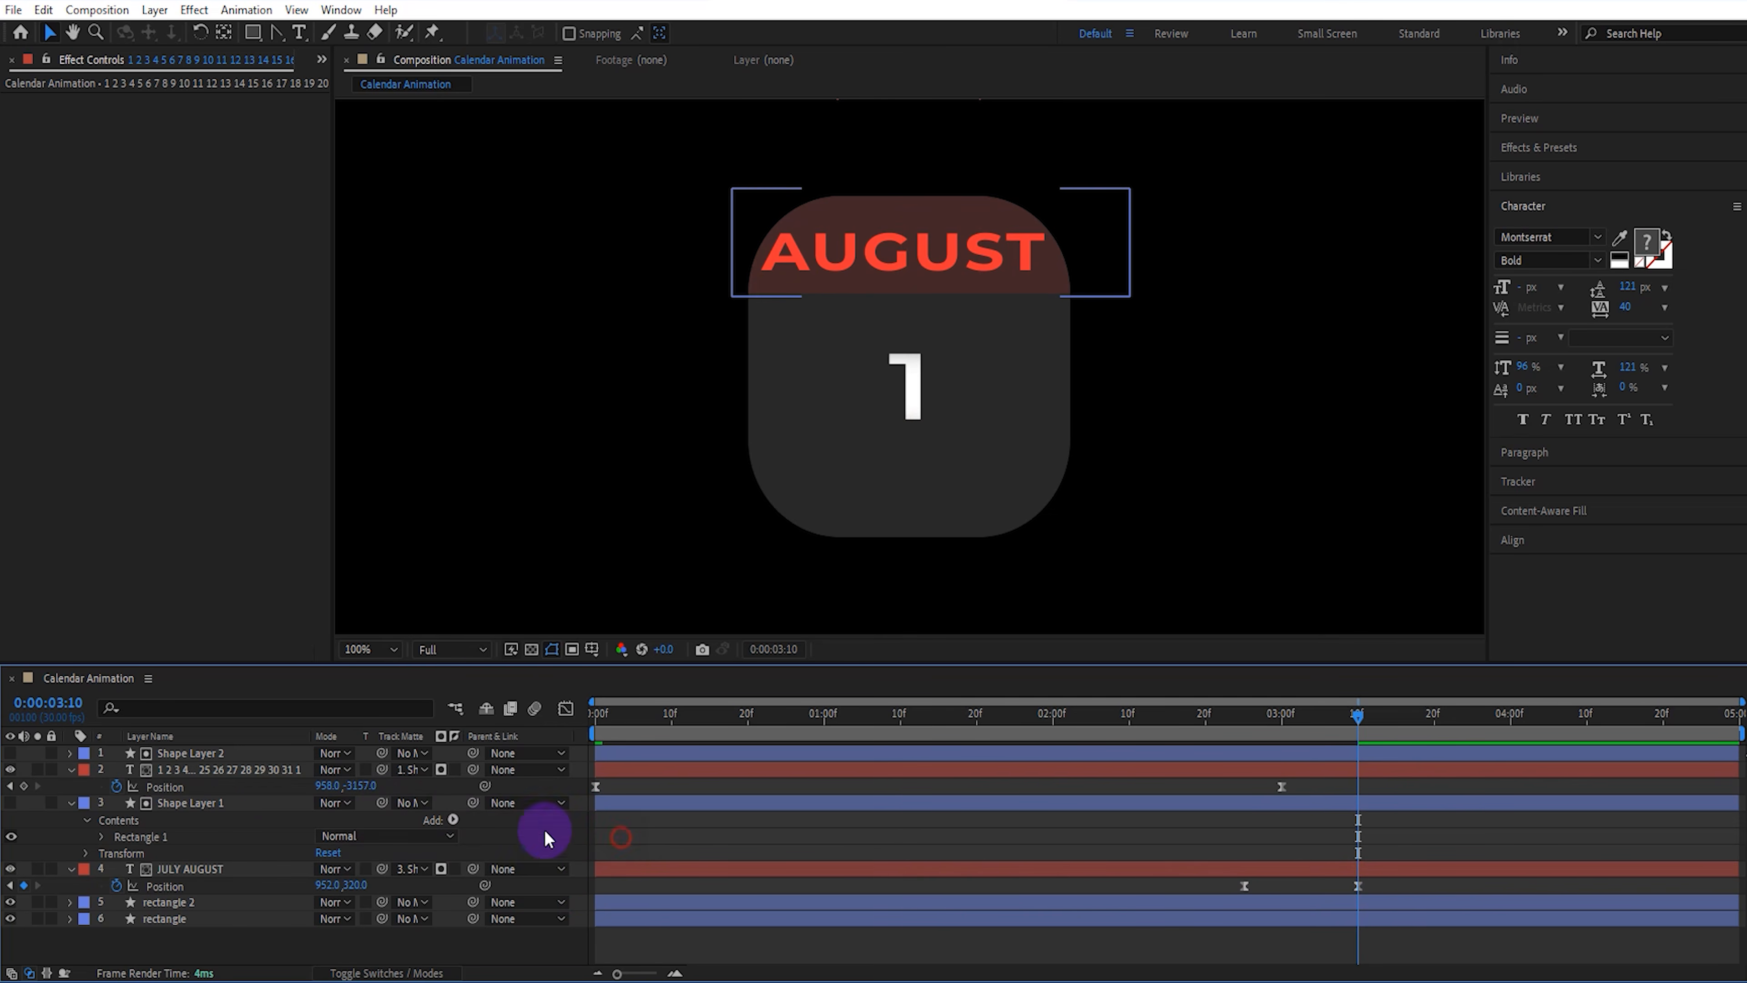
# Reshape the number layer's position speed graph, extending the first handle to about 0:00:00:22 and the last one back to about 0:00:01:15
pyautogui.click(276, 788)
pyautogui.click(566, 709)
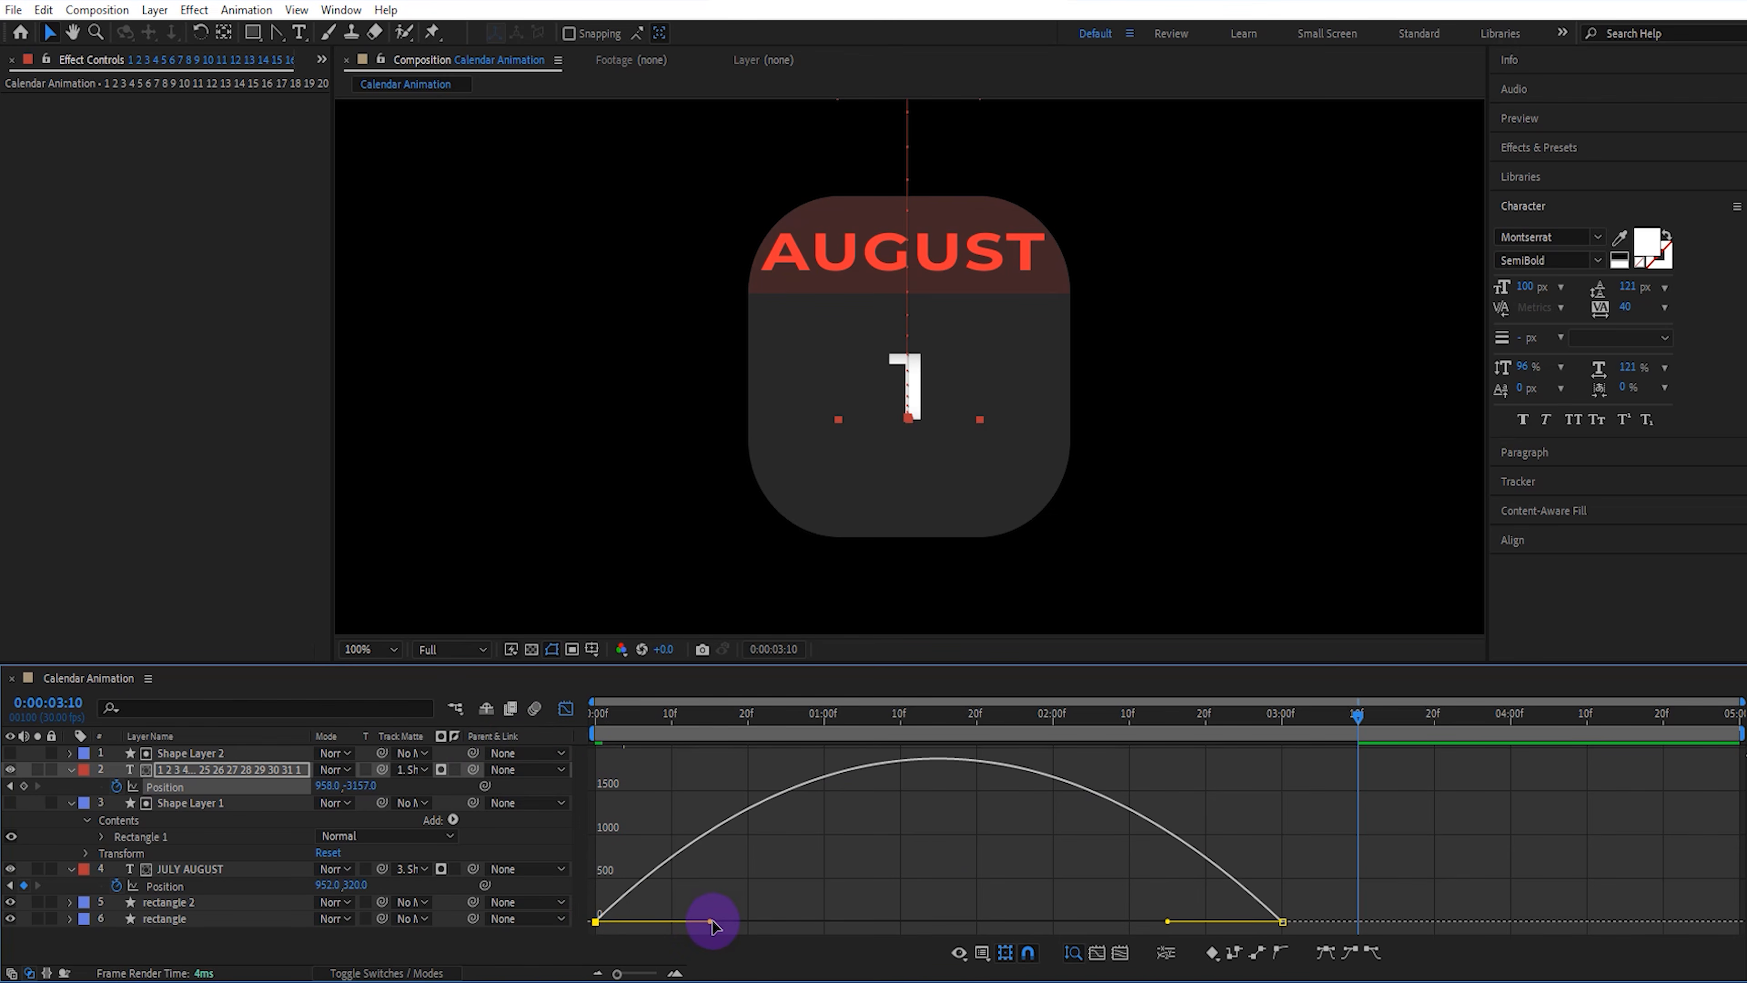
pyautogui.moveTo(711, 920); pyautogui.dragTo(768, 921)
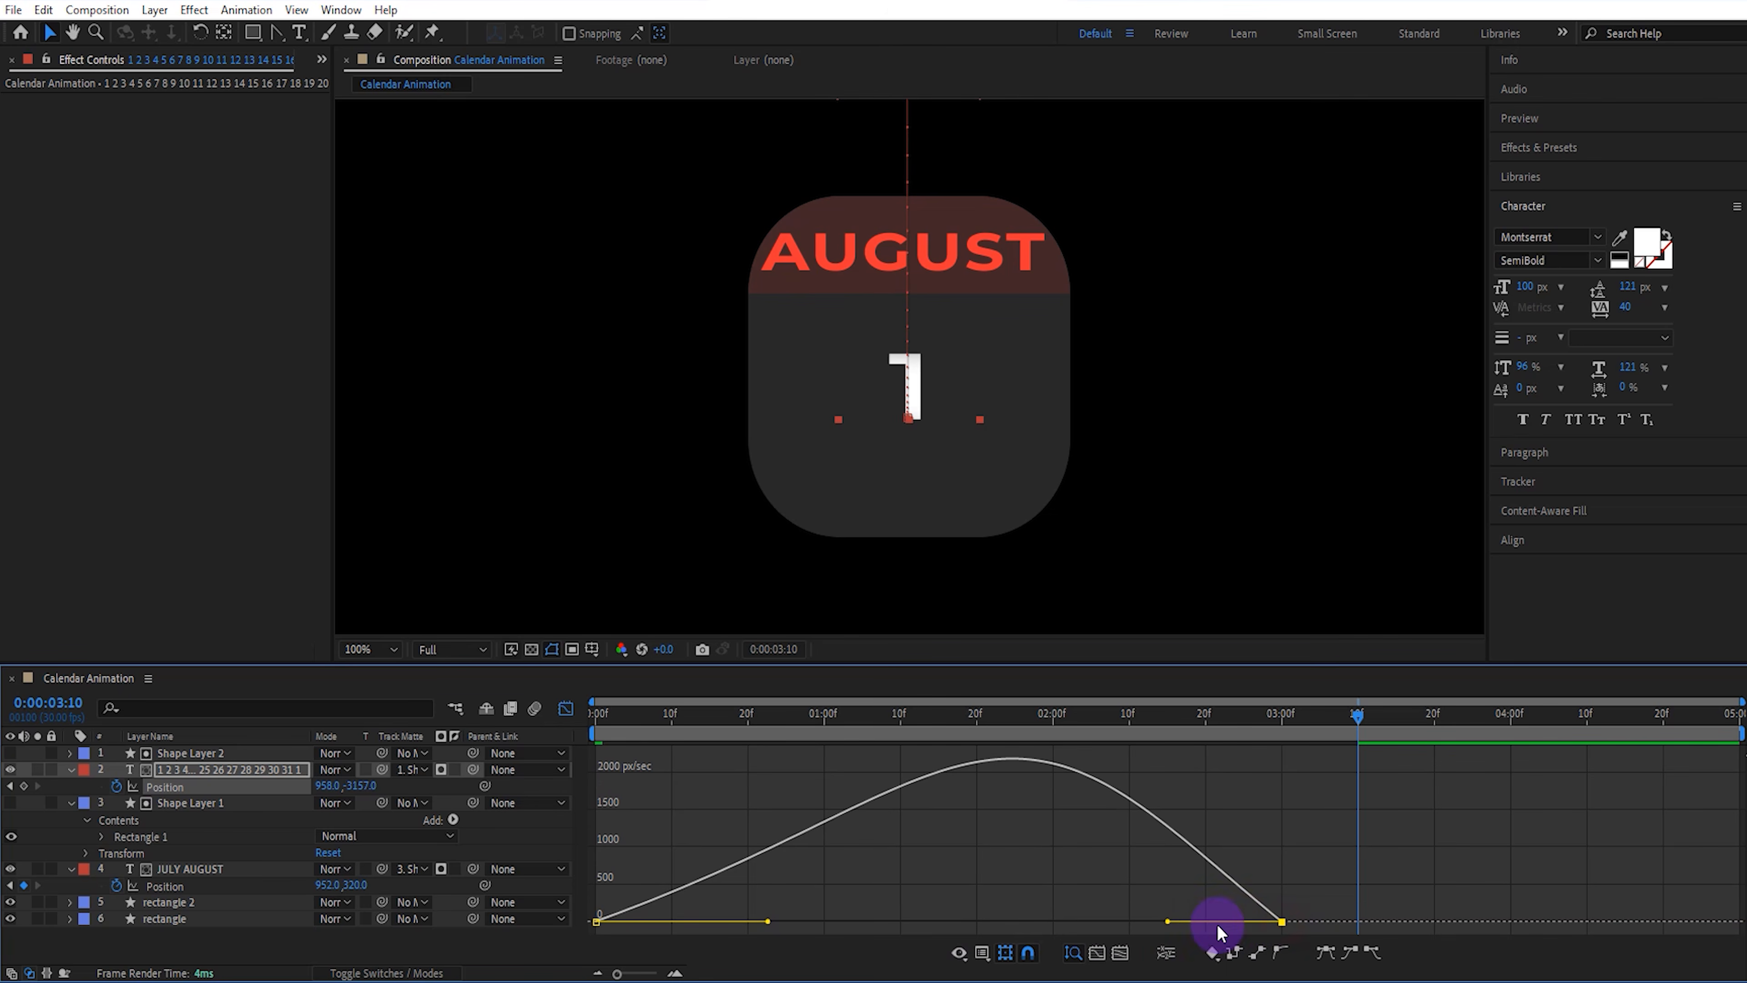
pyautogui.moveTo(1167, 922); pyautogui.dragTo(939, 922)
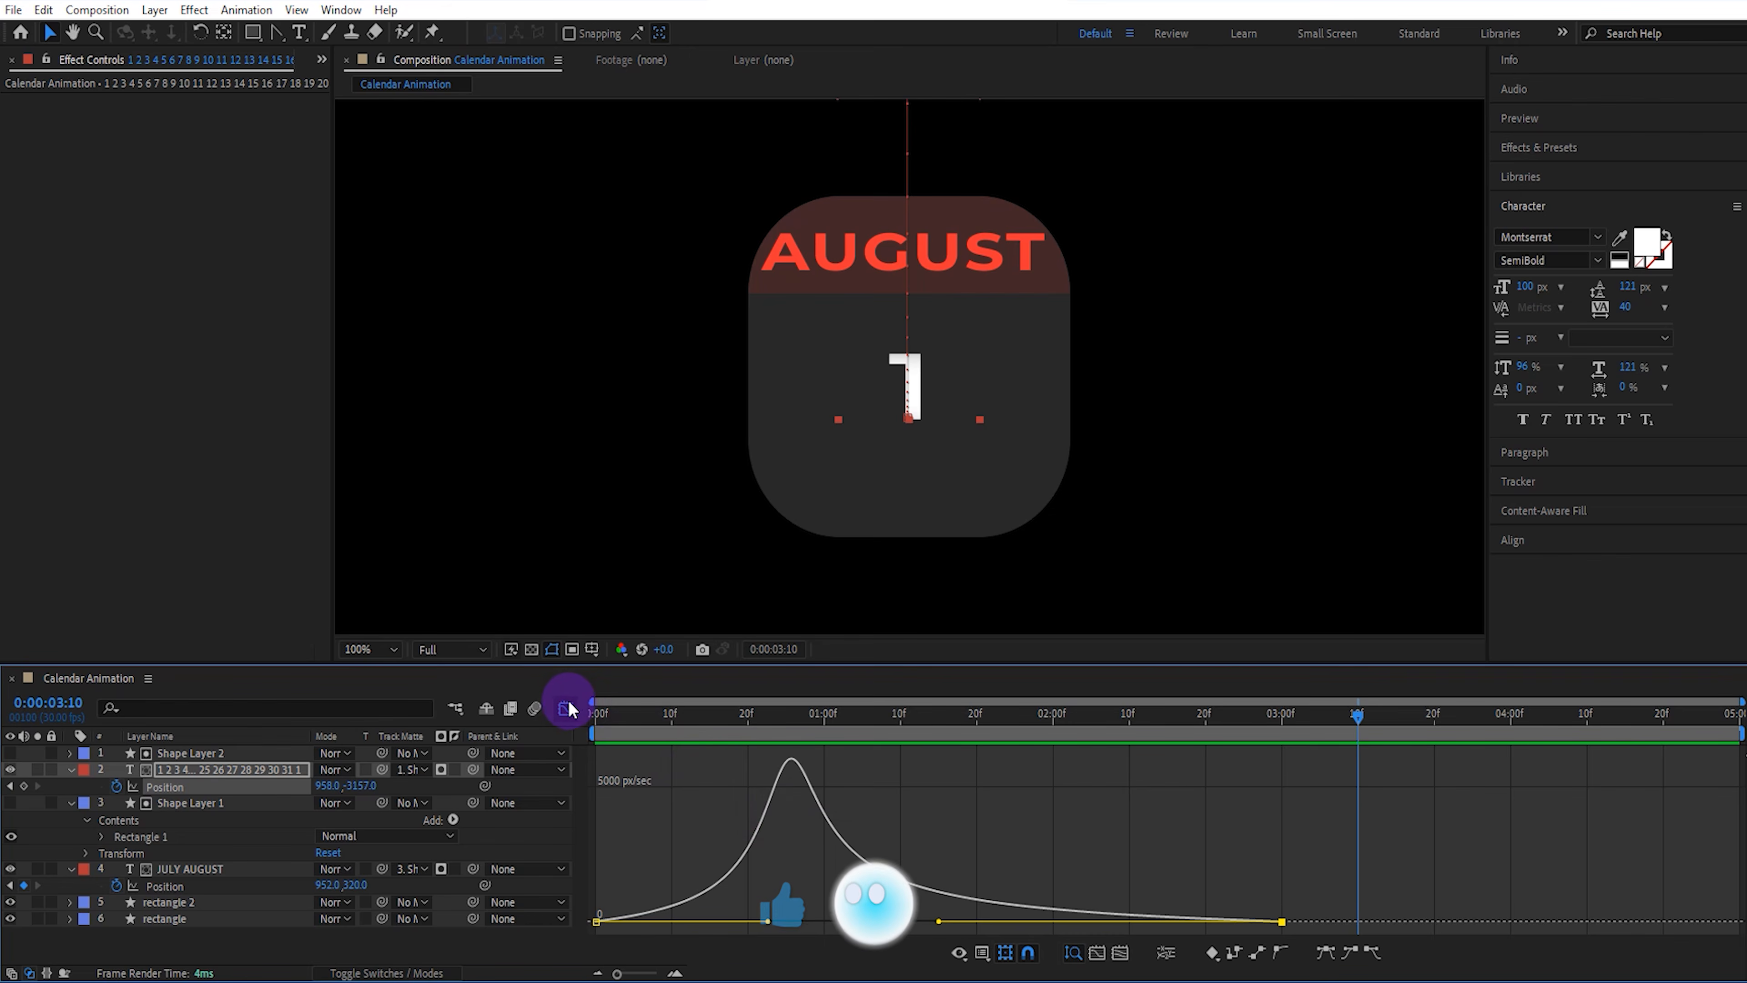
pyautogui.click(566, 708)
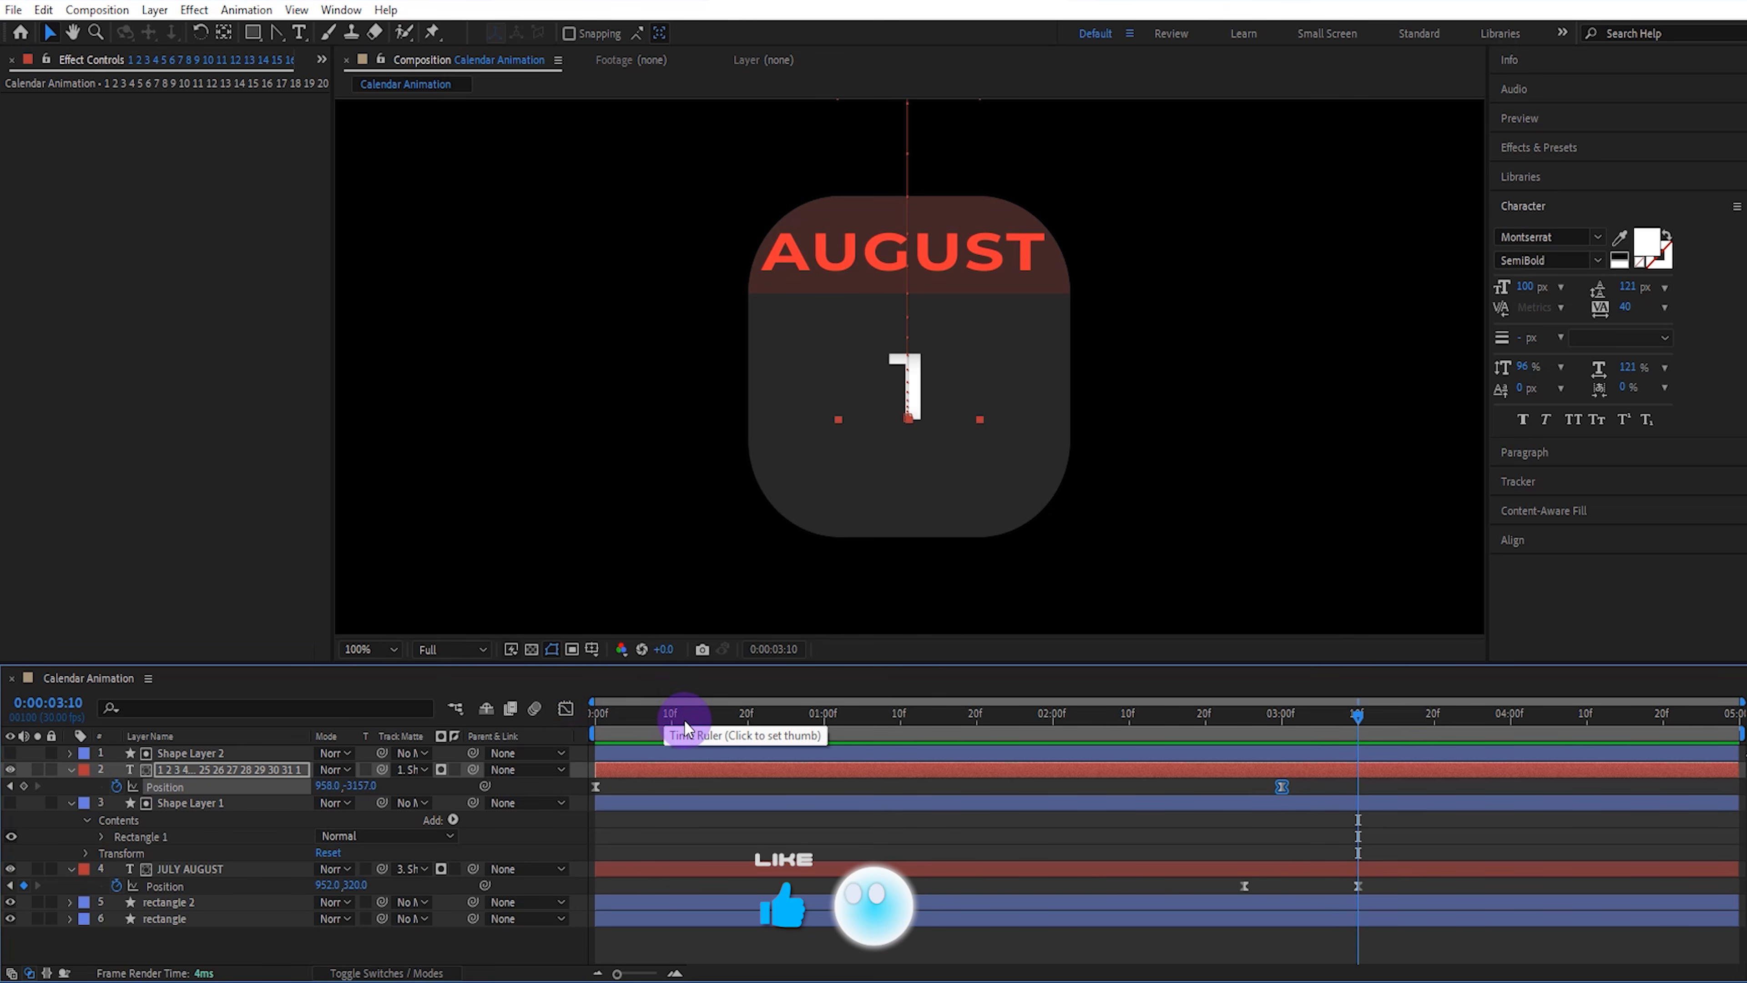
# Preview the eased number scroll and month change from 0:00:00:00
pyautogui.press('Home')
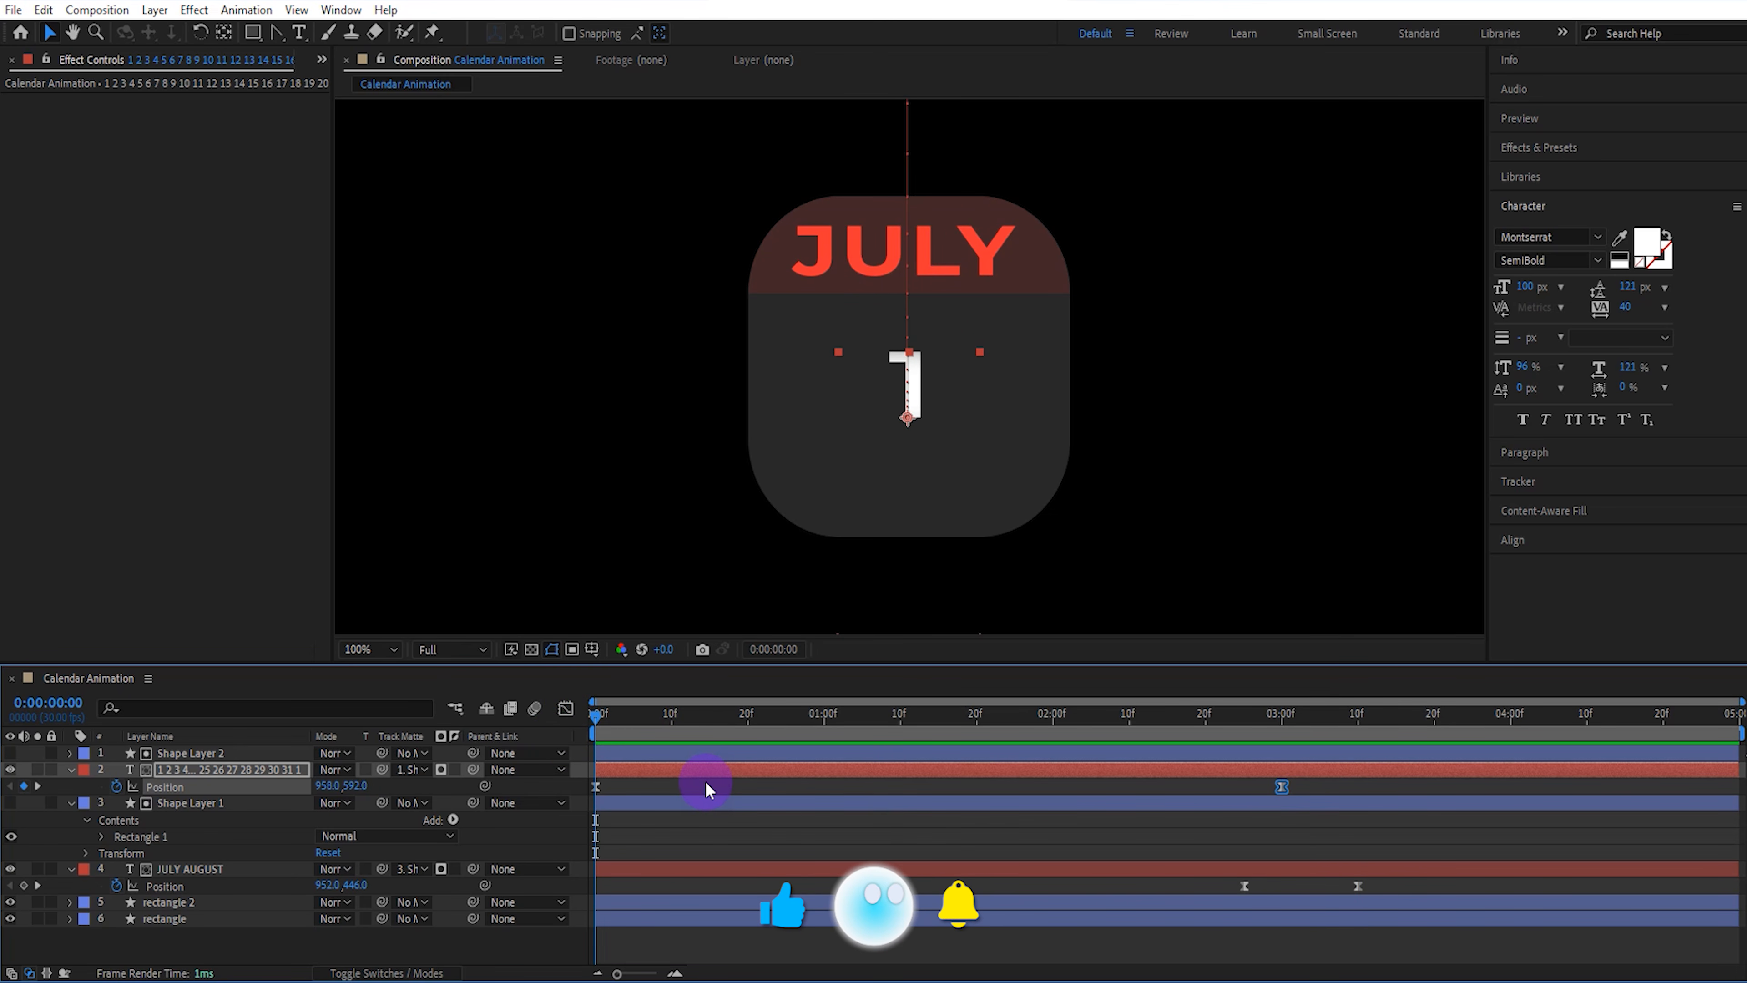
pyautogui.press('space')
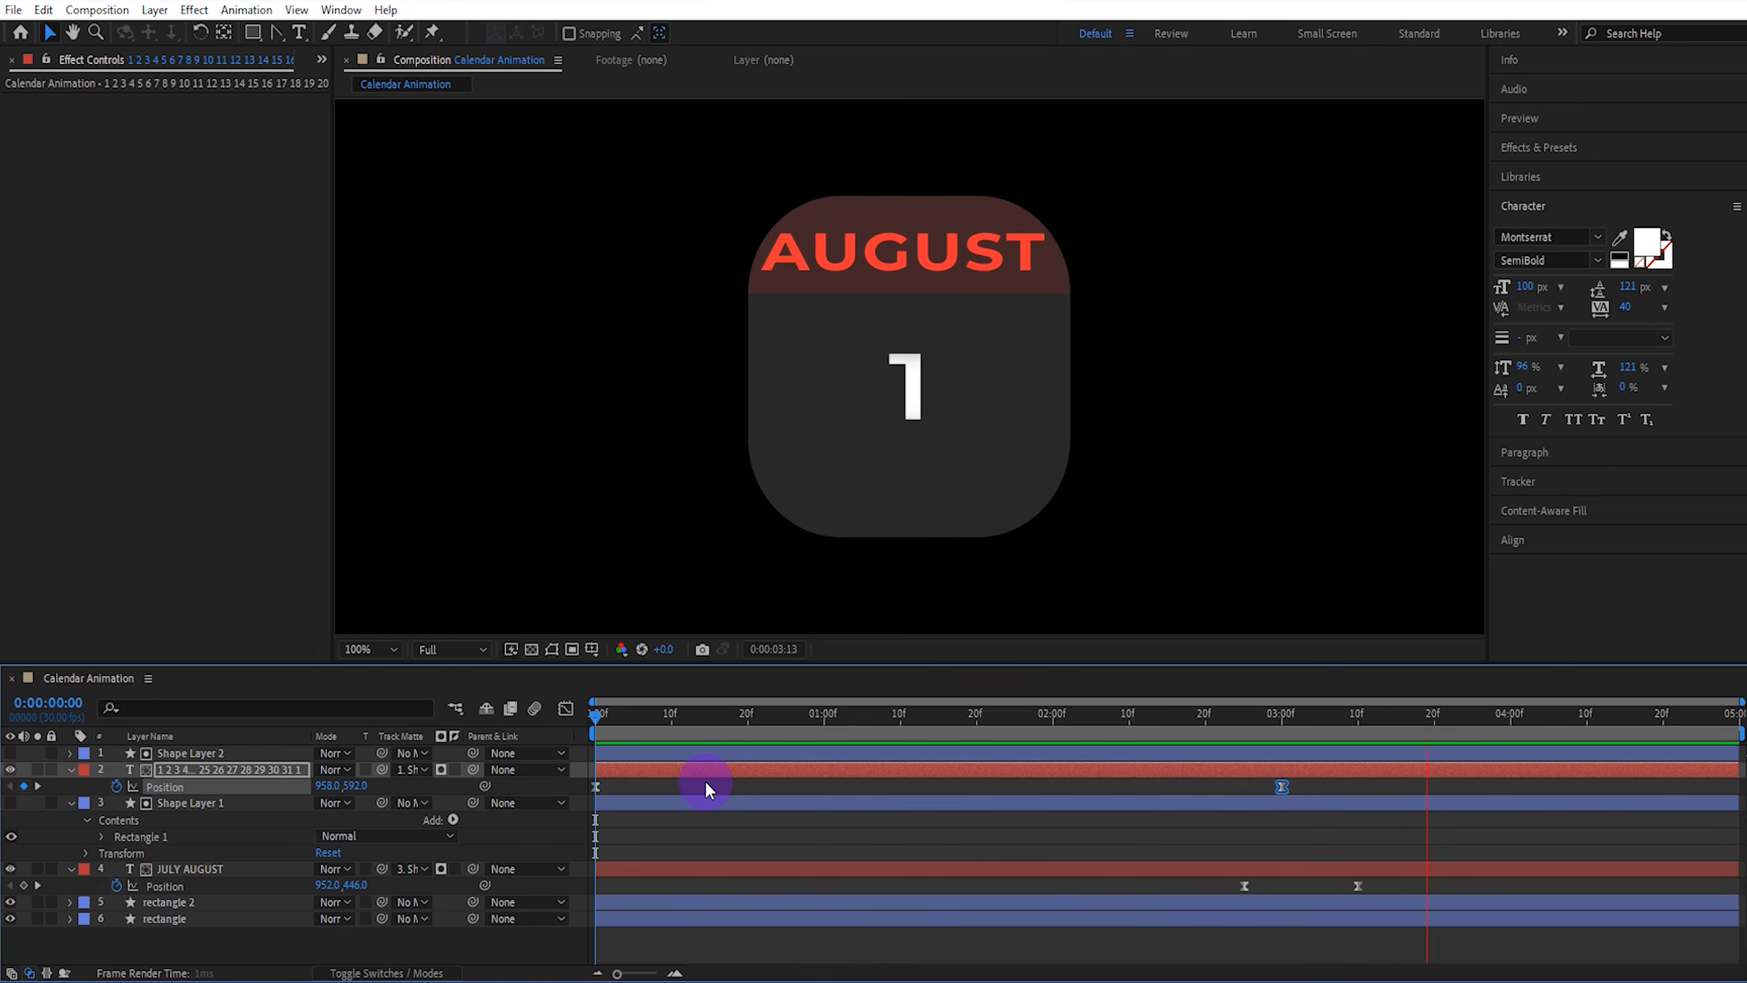
pyautogui.press('space')
# At 0:00:03:02, lower the upper edge of the Shape Layer 1 matte to the calendar's top edge, and preview the animation from the start
pyautogui.click(1038, 714)
pyautogui.moveTo(1171, 713); pyautogui.dragTo(1294, 709)
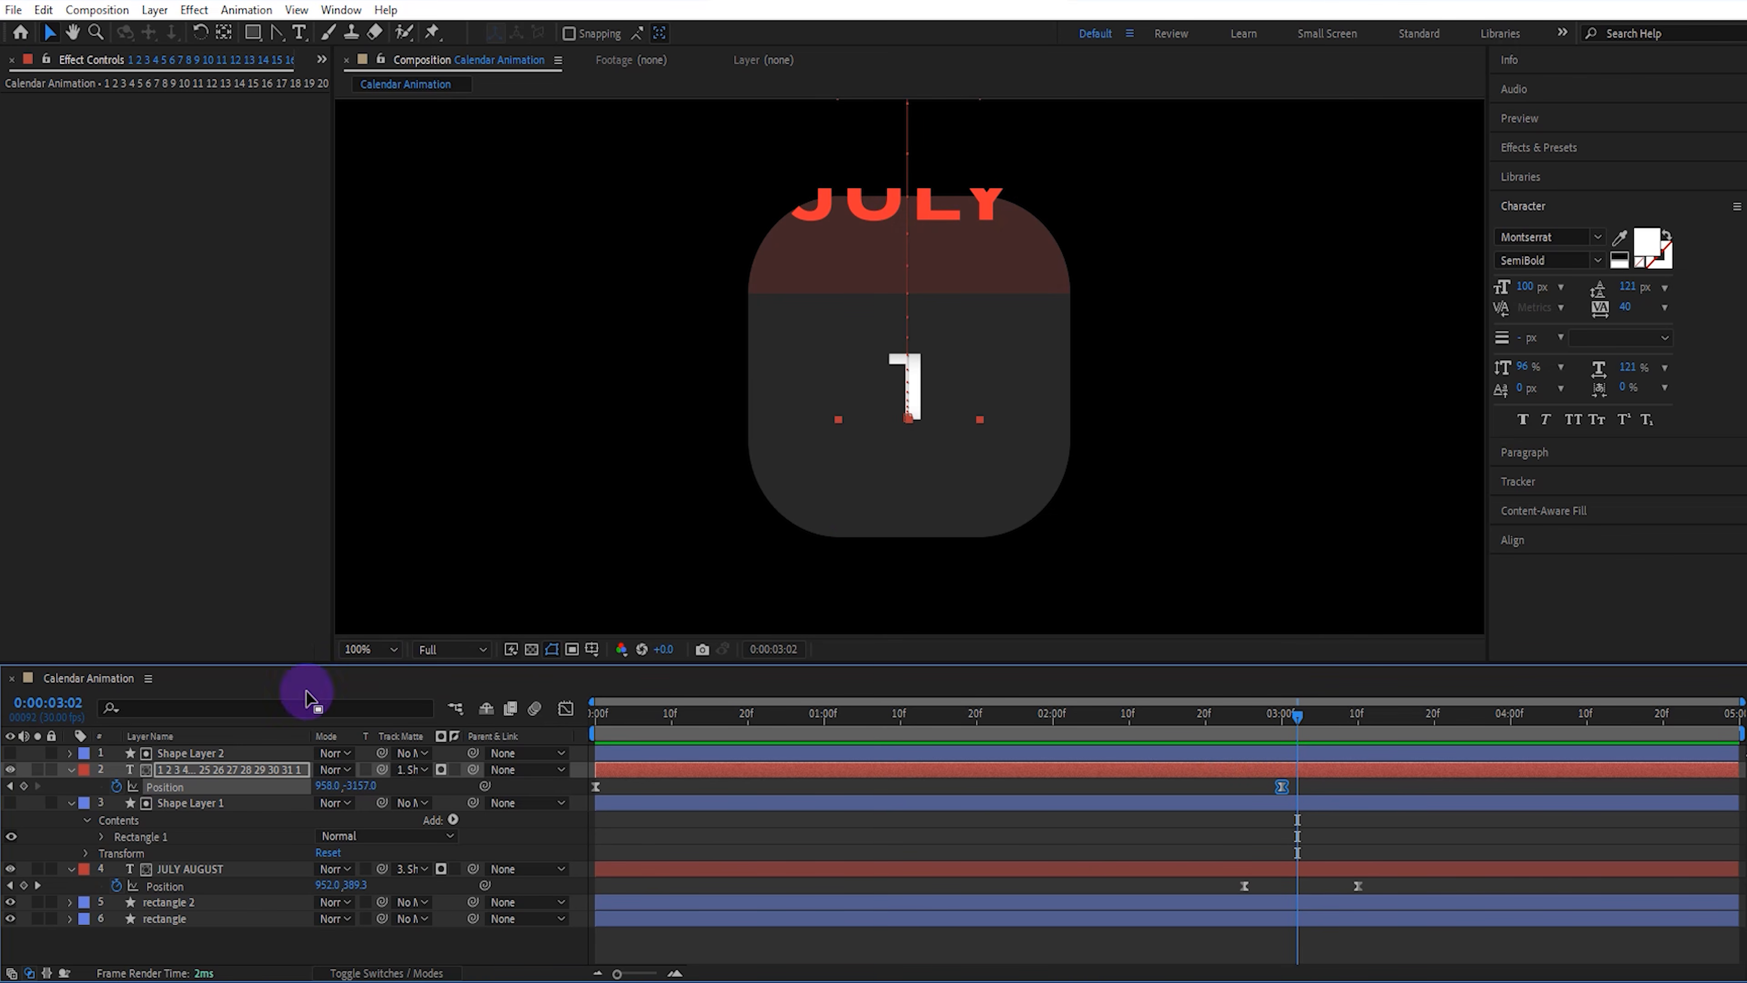
pyautogui.click(233, 771)
pyautogui.click(229, 802)
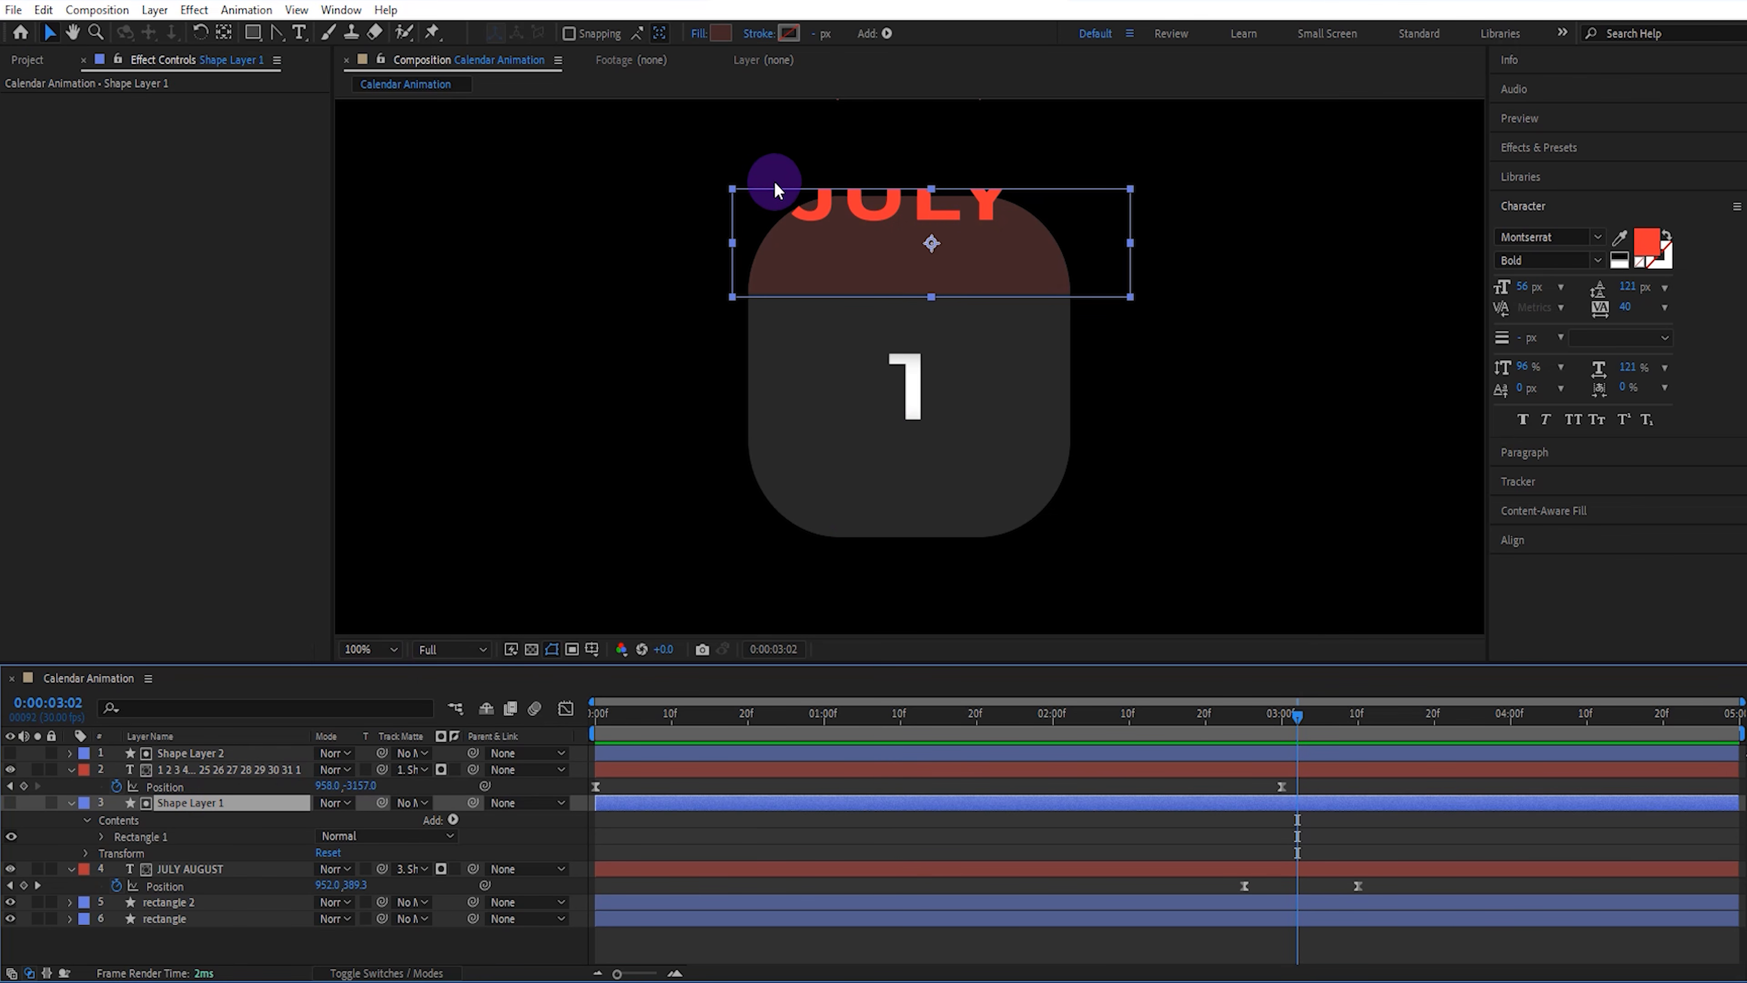
pyautogui.moveTo(933, 187); pyautogui.dragTo(932, 195)
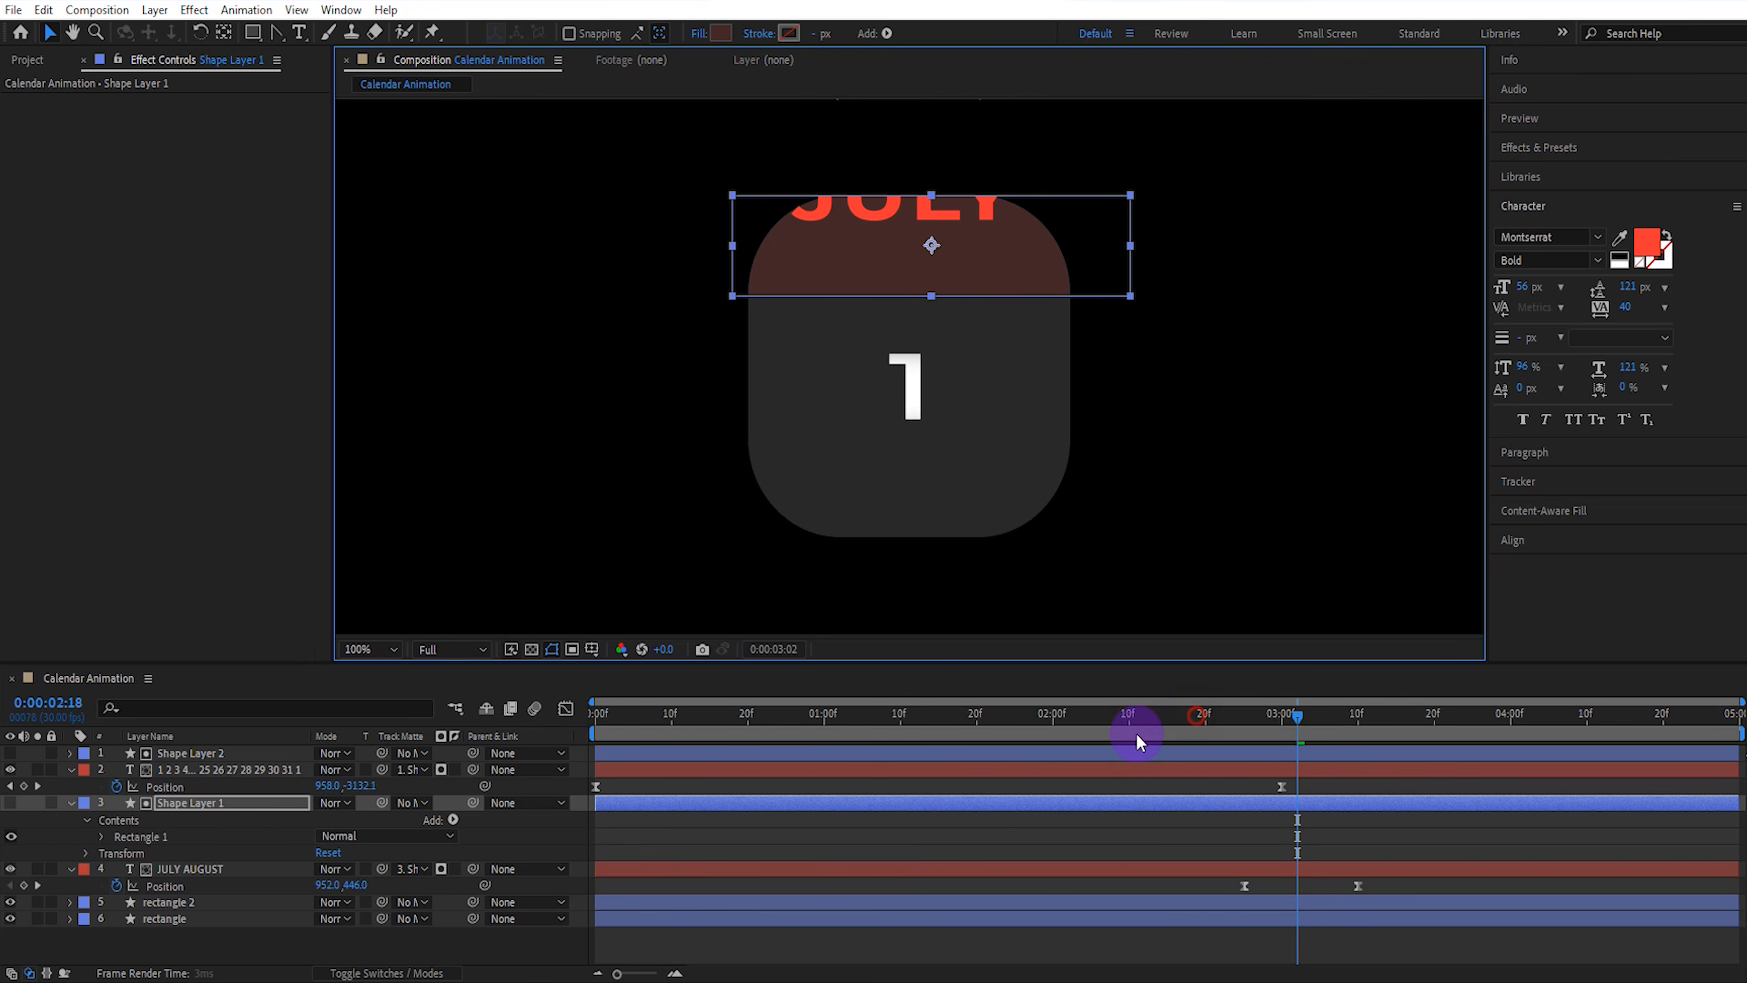
pyautogui.moveTo(1136, 733); pyautogui.dragTo(590, 752)
pyautogui.press('space')
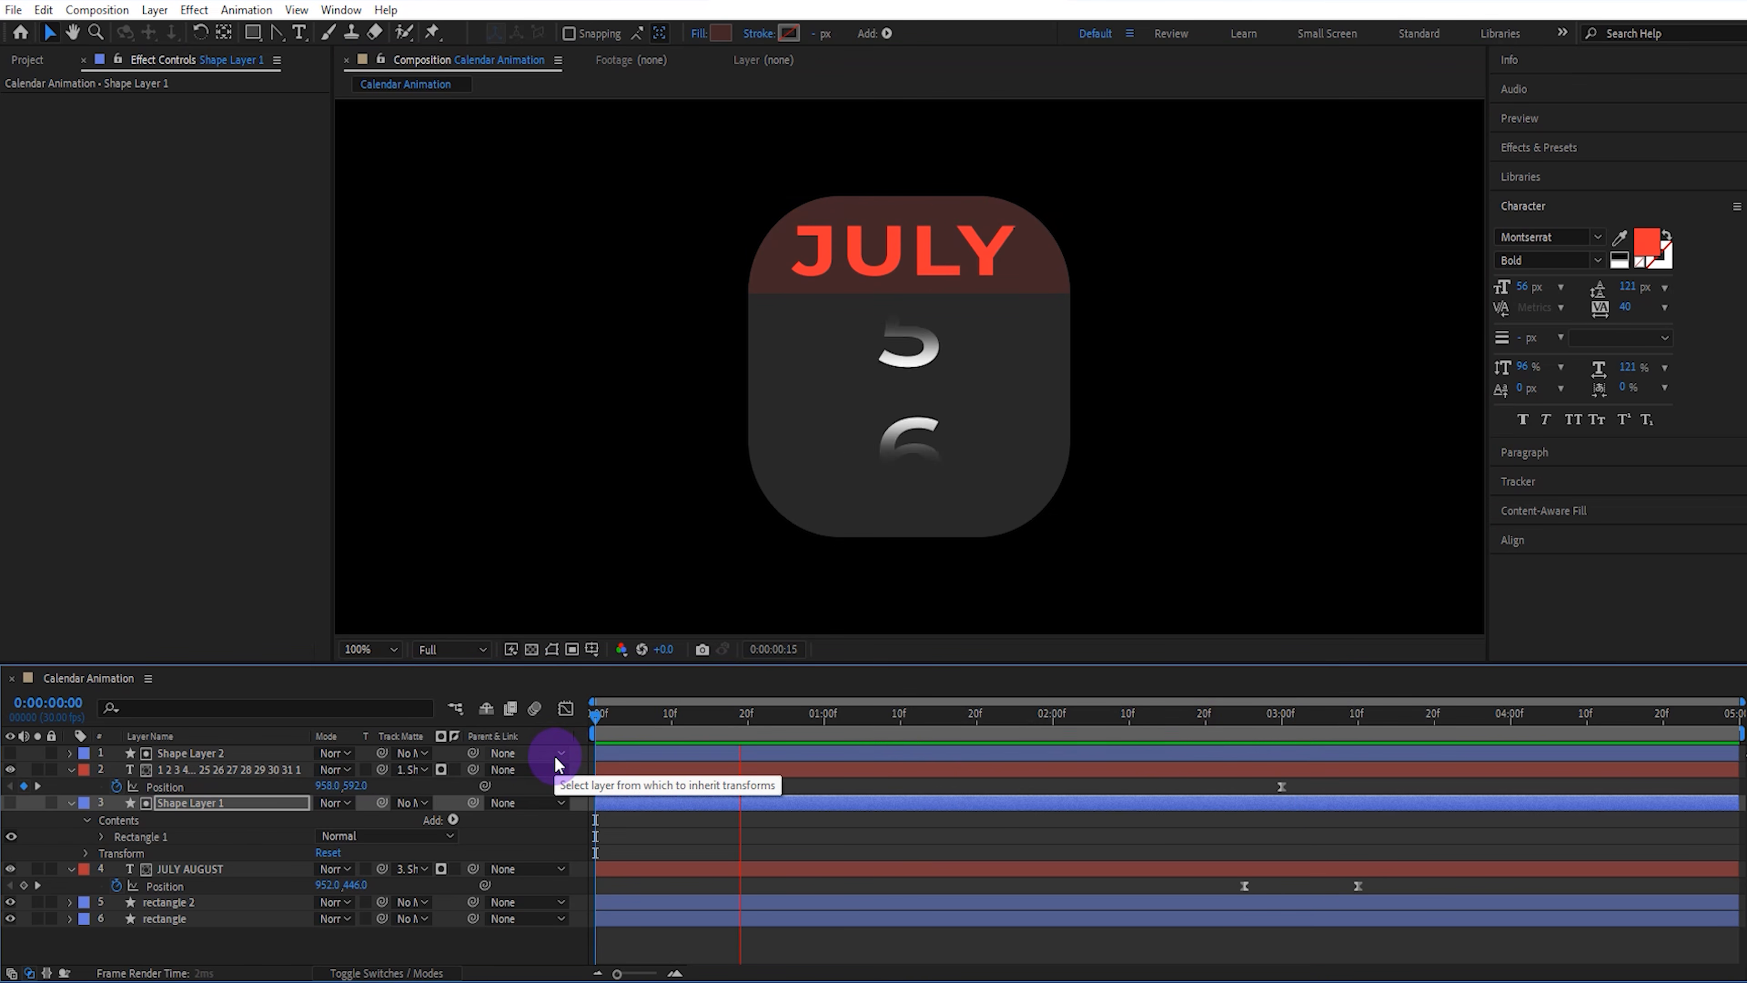